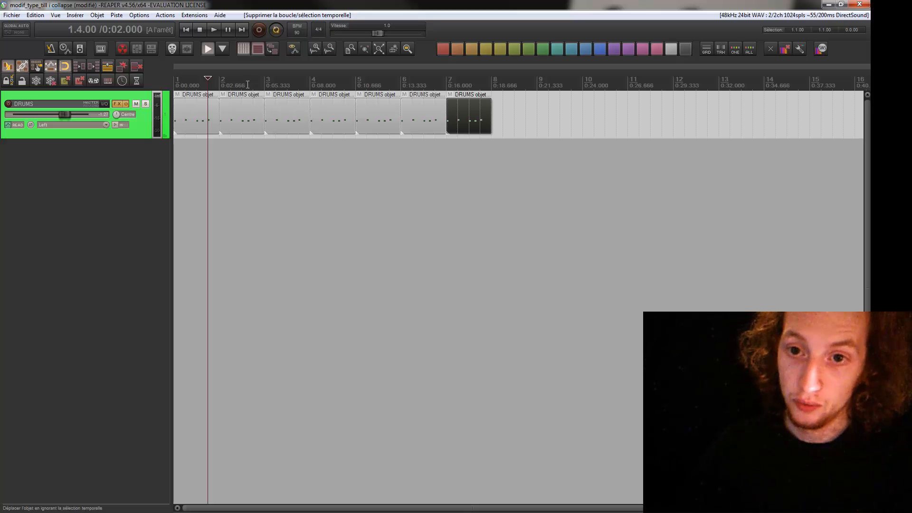
Play back the drum track from the start of the project
left_click(177, 83)
key("space")
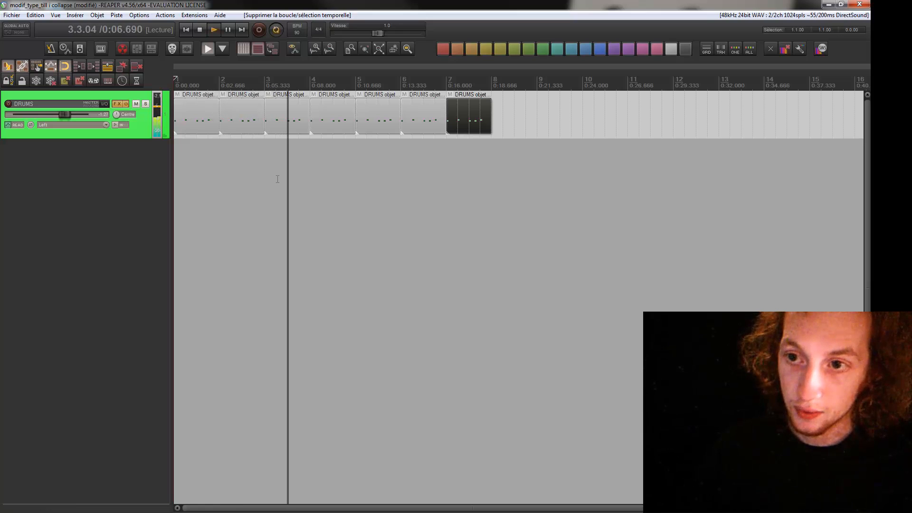
key("space")
Delete the six copied drum items and extend the first drum item as a loop up to bar 8
left_click_drag(230, 155, 247, 121)
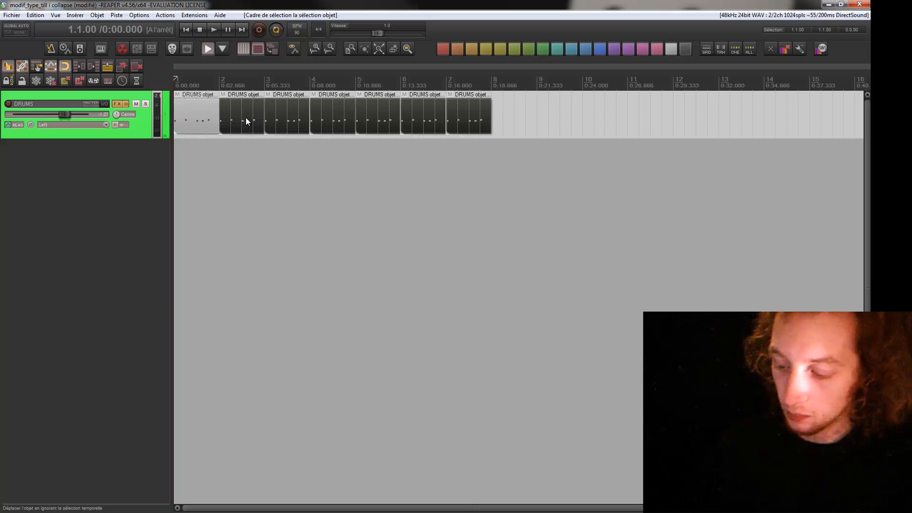
key("Delete")
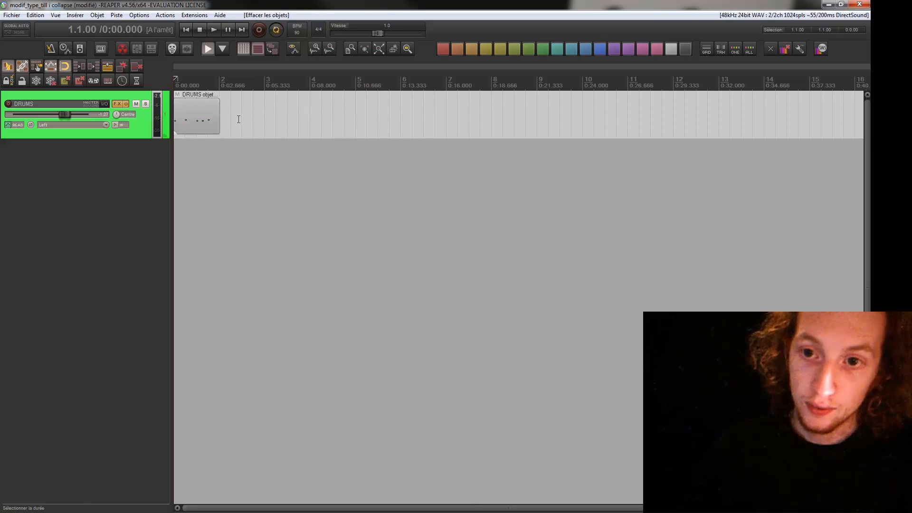
left_click_drag(219, 121, 492, 124)
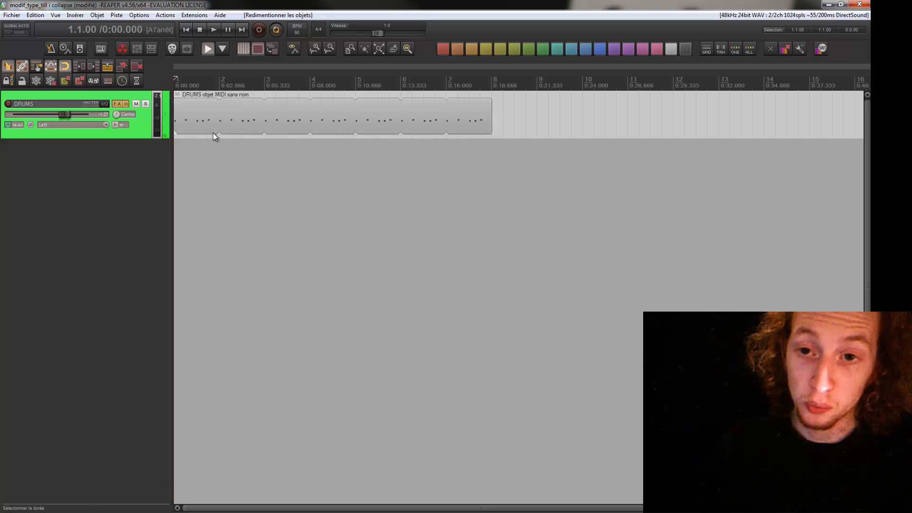
Open the looped drum item in the MIDI editor and audition a few drum notes, including 46 and 51
double_click(198, 121)
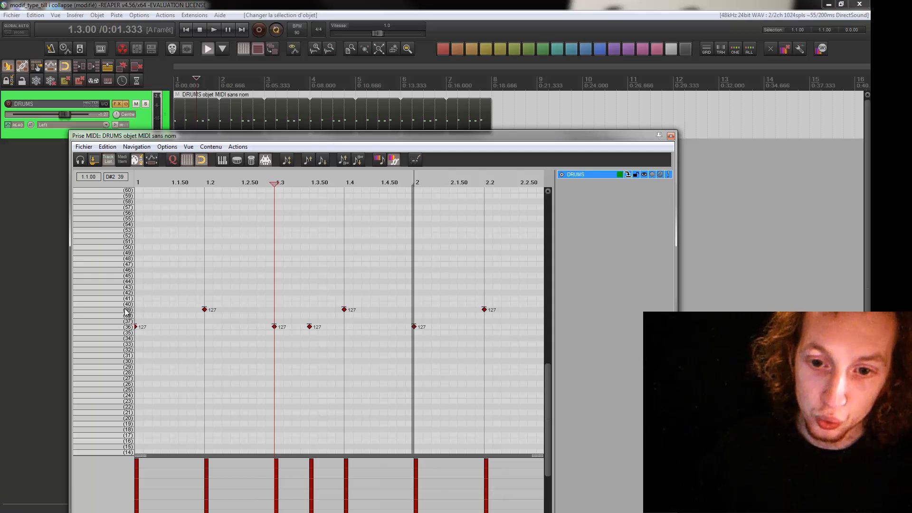
left_click(118, 270)
left_click(118, 271)
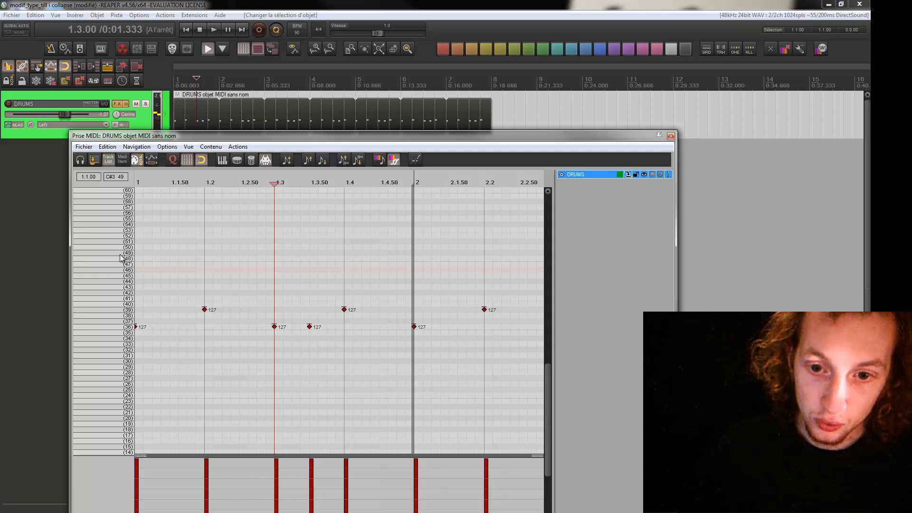
left_click(123, 242)
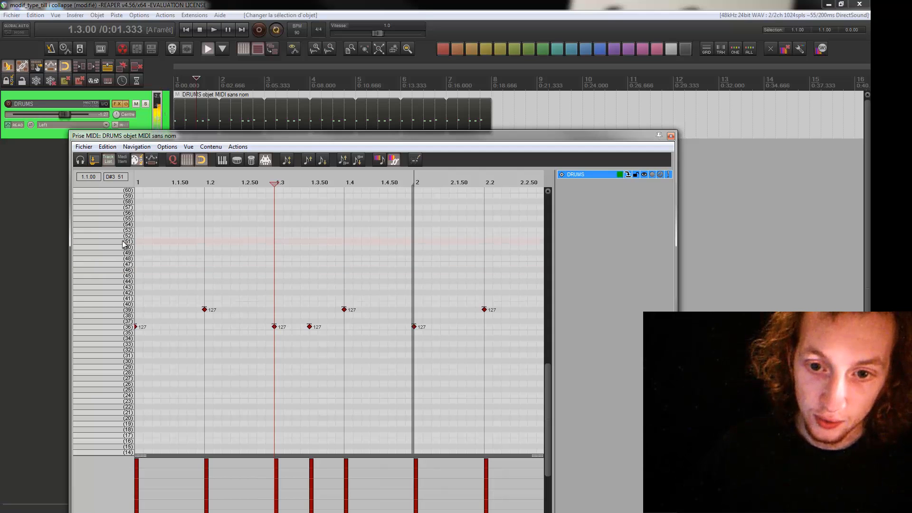
Switch the MIDI editor to the piano keyboard view and audition the D#3, D#2 and F#2 keys
left_click(222, 160)
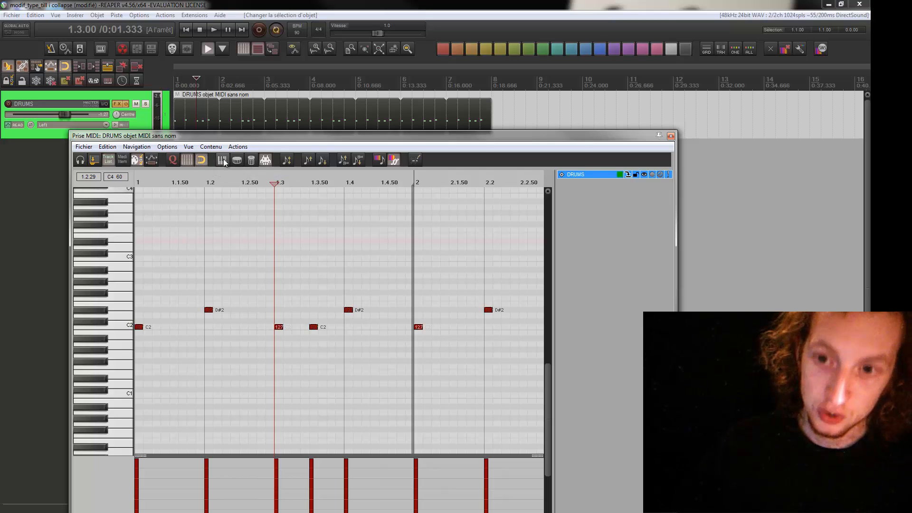
left_click(97, 253)
left_click(101, 242)
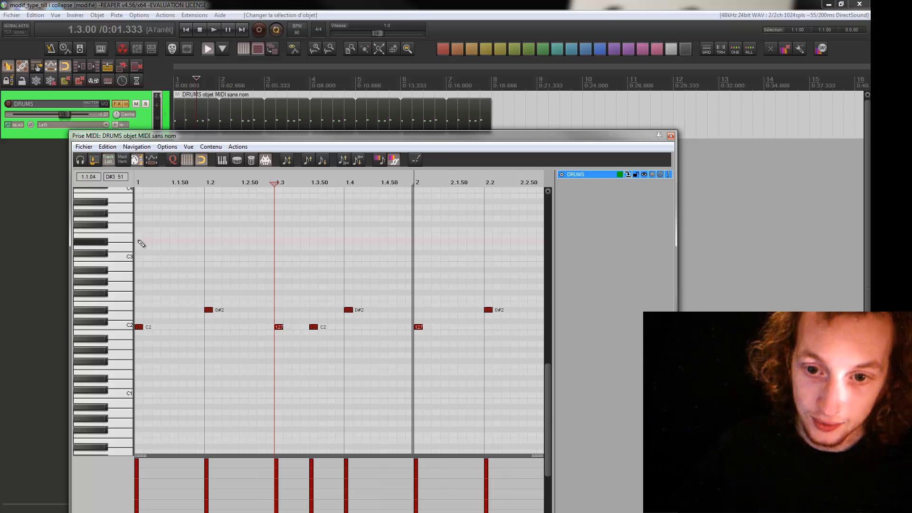
left_click(101, 243)
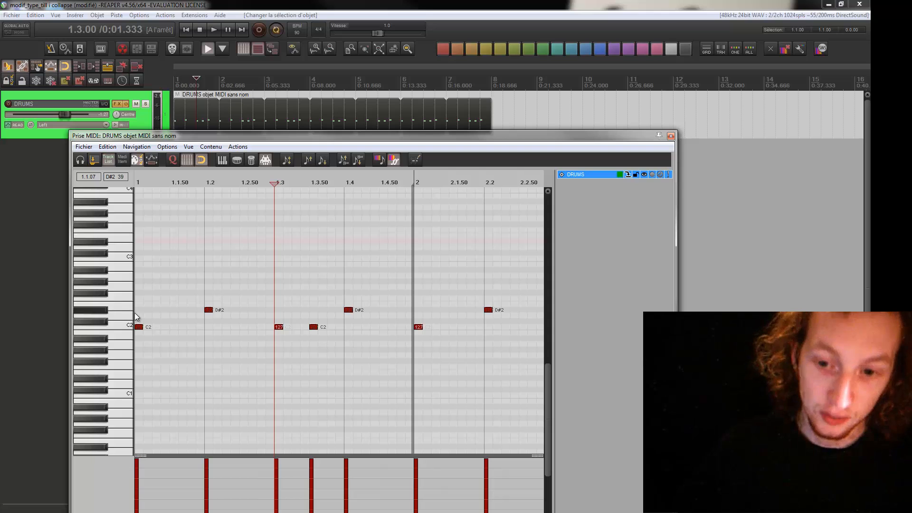
left_click(107, 313)
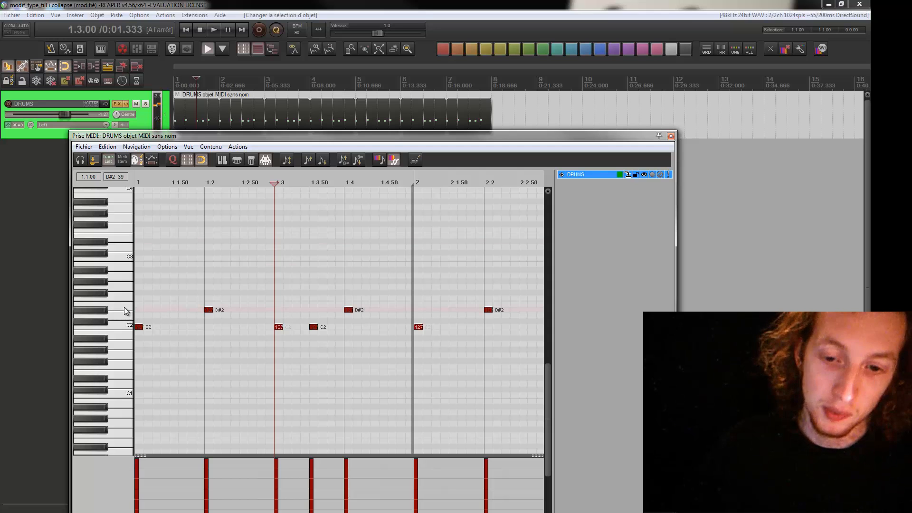
left_click(97, 295)
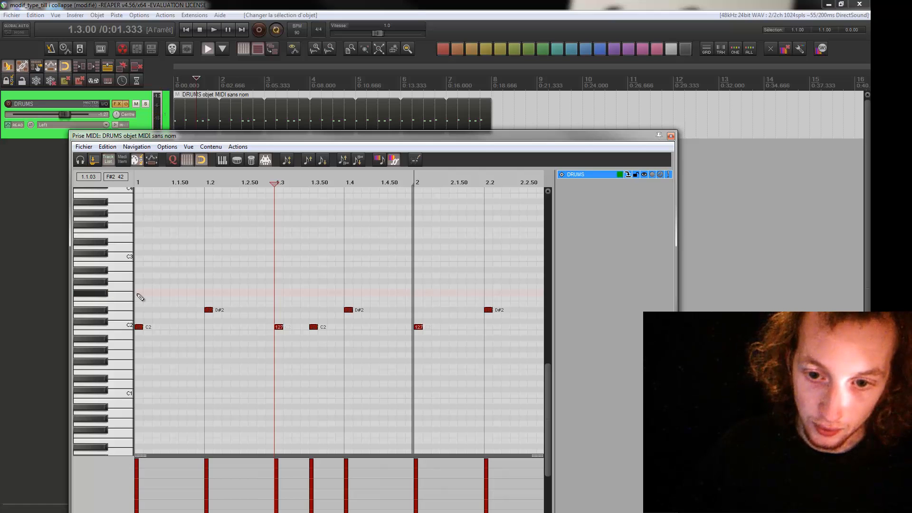
Add F#2 notes on beats 1, 2, 3 and 4 of the first bar of the drum pattern
left_click(138, 293)
left_click(206, 293)
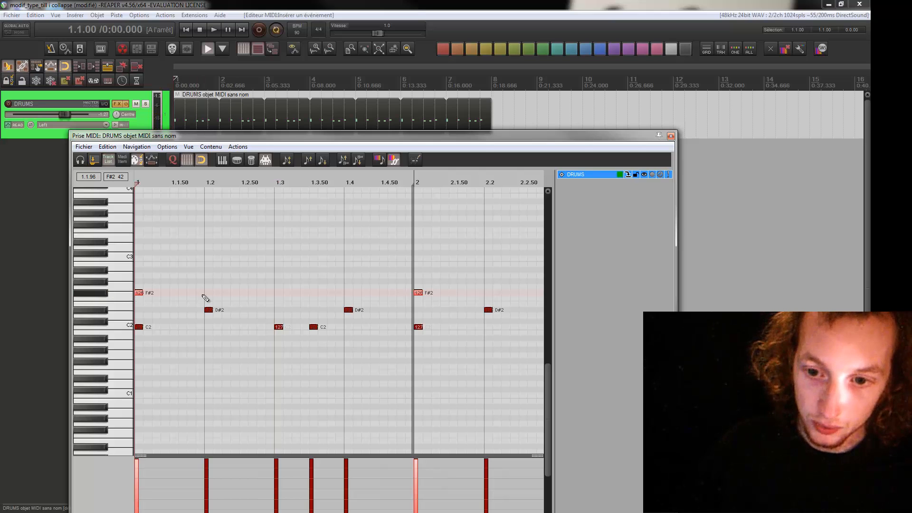
left_click(280, 295)
left_click(280, 295)
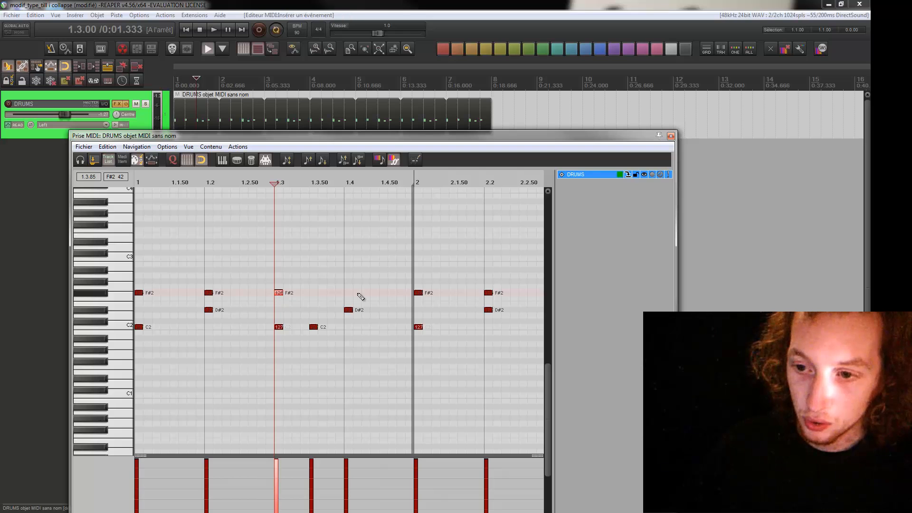
left_click(350, 295)
Play the edited drum pattern from bar 1 and close the MIDI editor
left_click(137, 184)
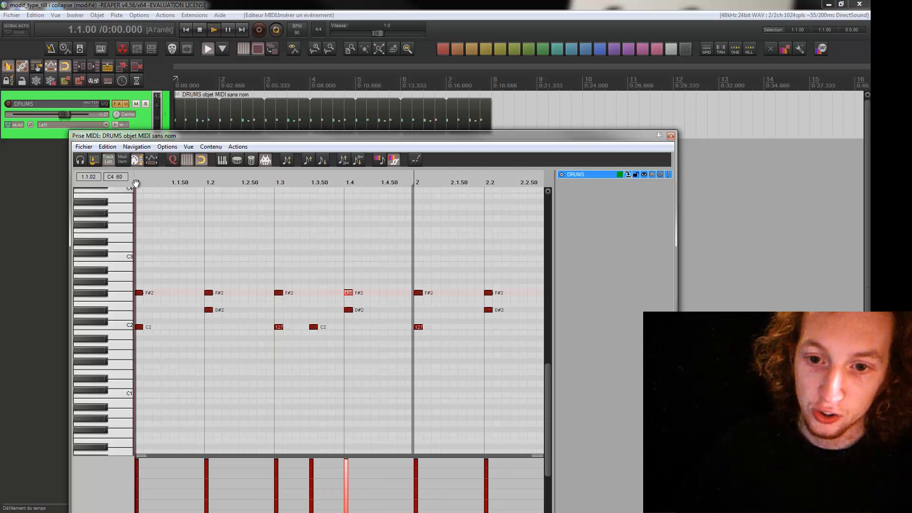
key("space")
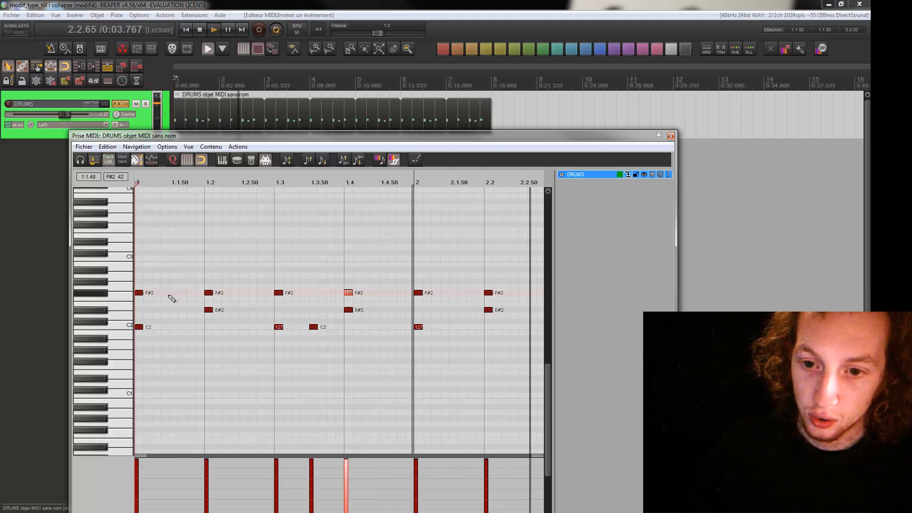
left_click(673, 137)
key("space")
Set the time selection to bar 1 of the drum item and play it back as a loop
left_click_drag(175, 88, 219, 89)
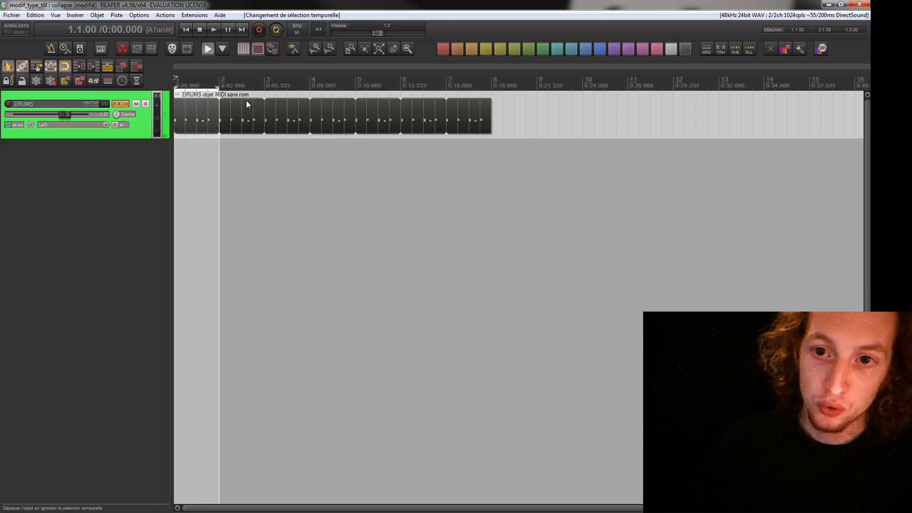
left_click(277, 32)
key("space")
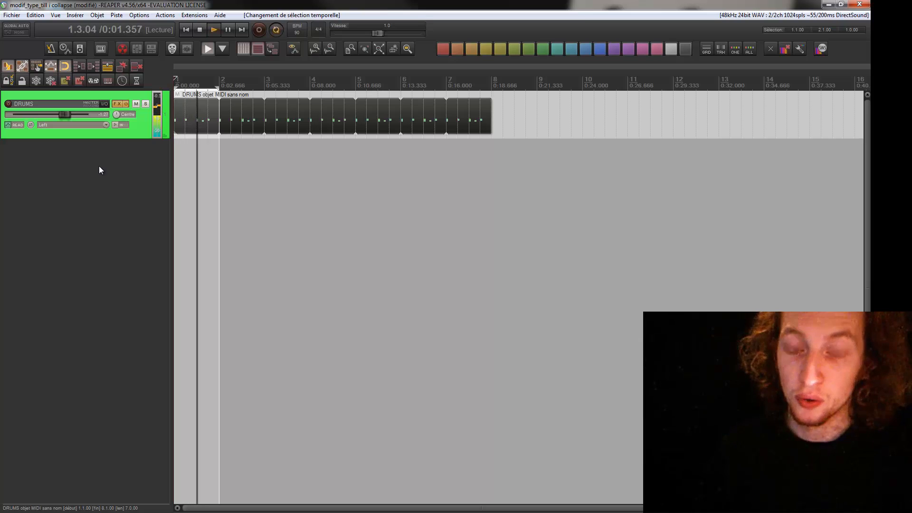
key("space")
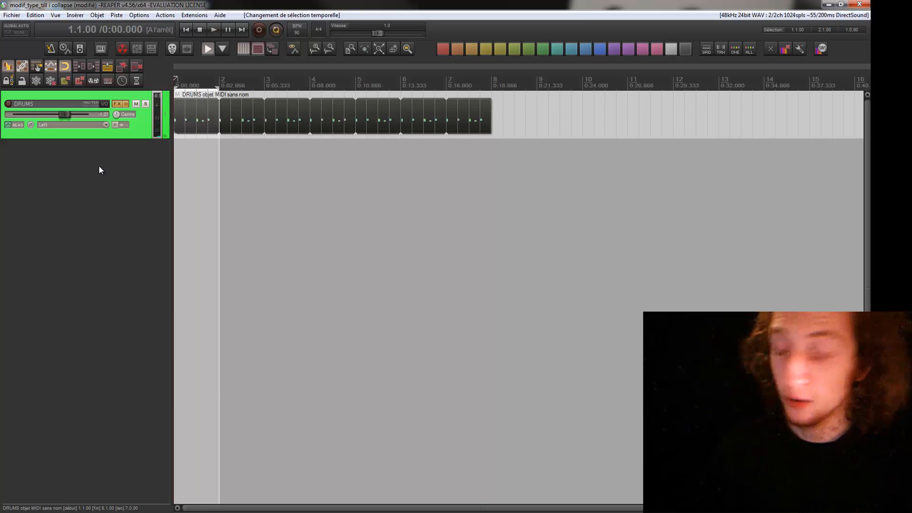
double_click(92, 162)
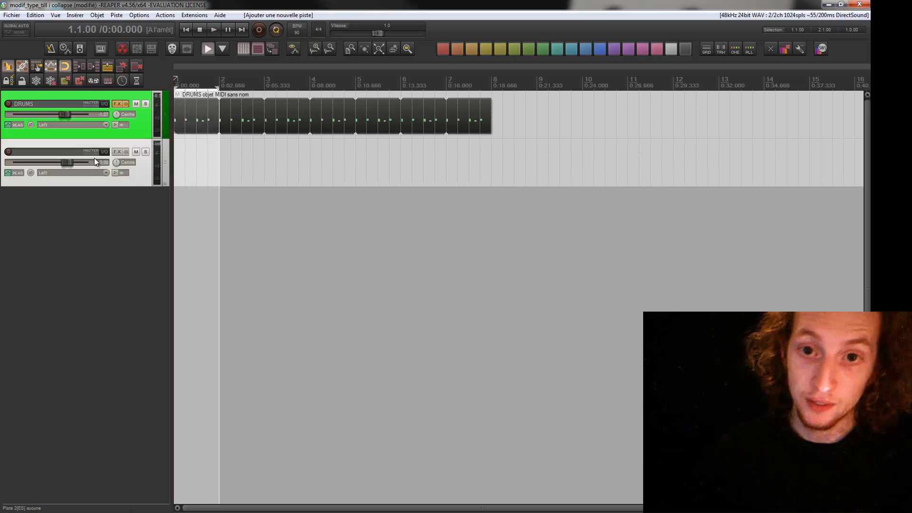
key("Delete")
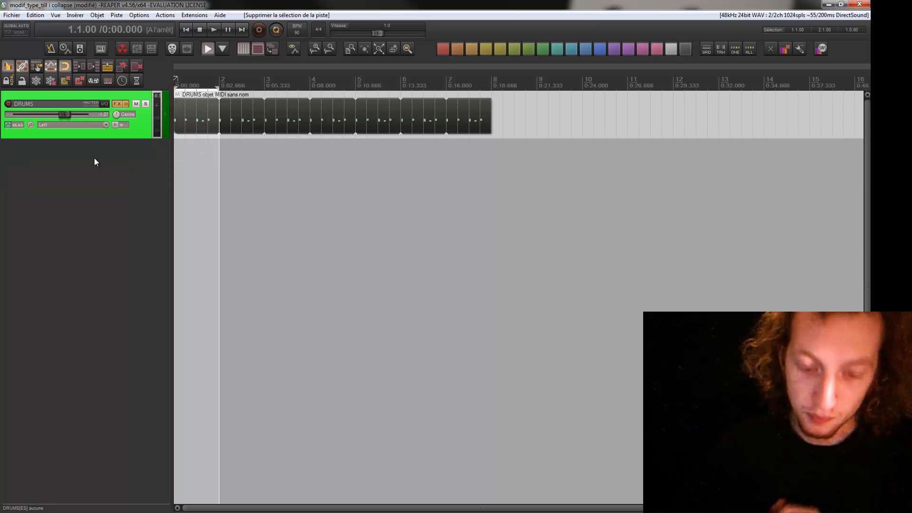
double_click(91, 182)
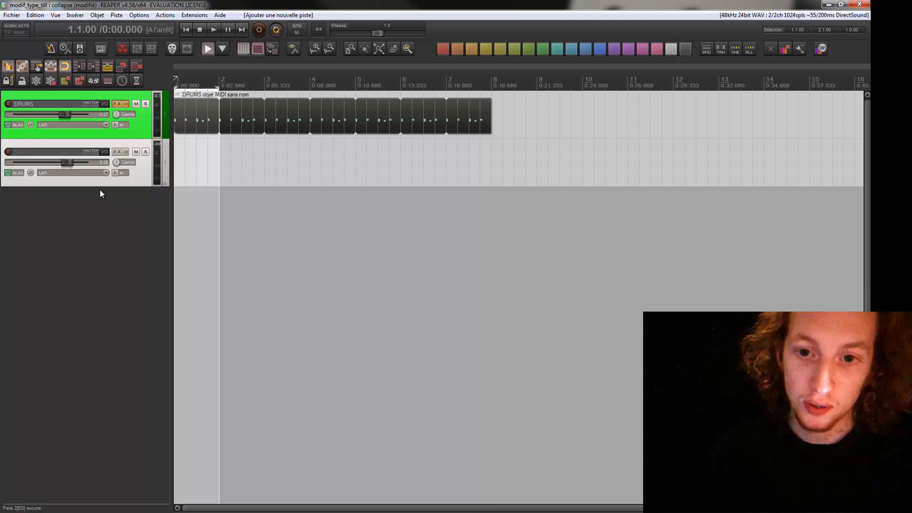
left_click(116, 152)
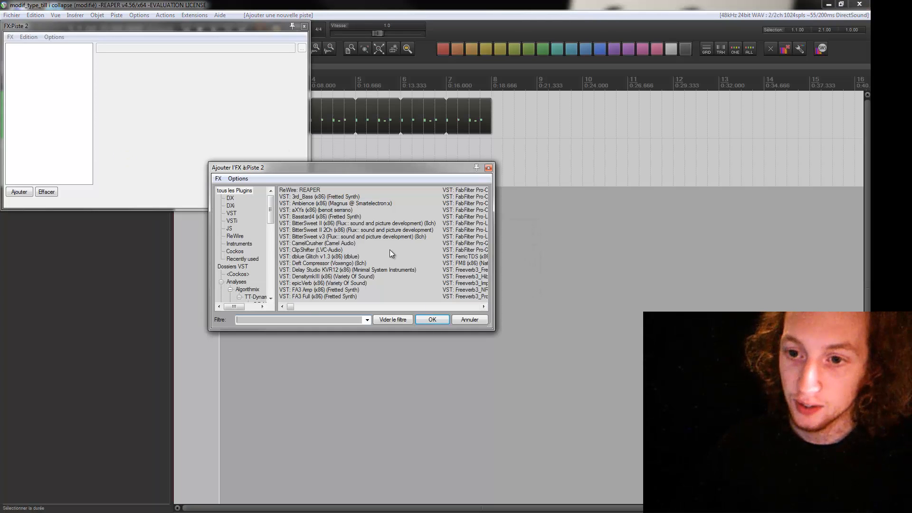
left_click(489, 167)
left_click(304, 26)
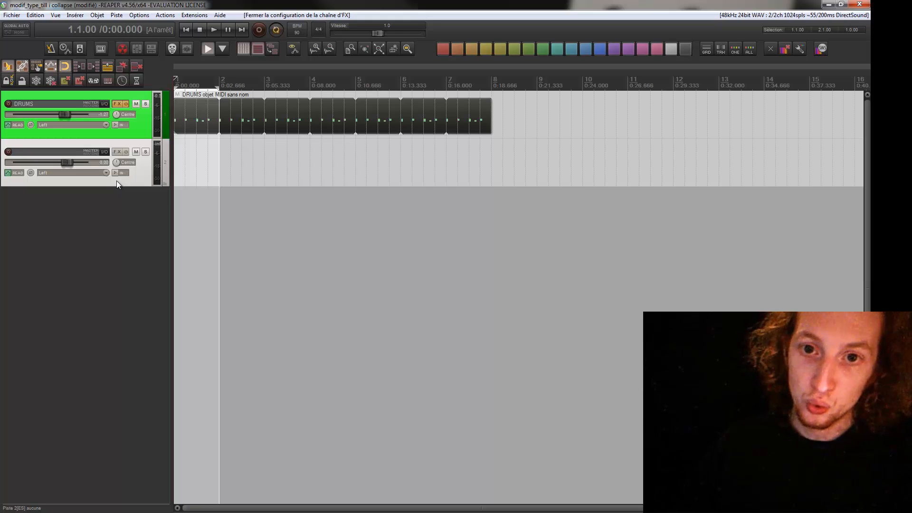
key("Delete")
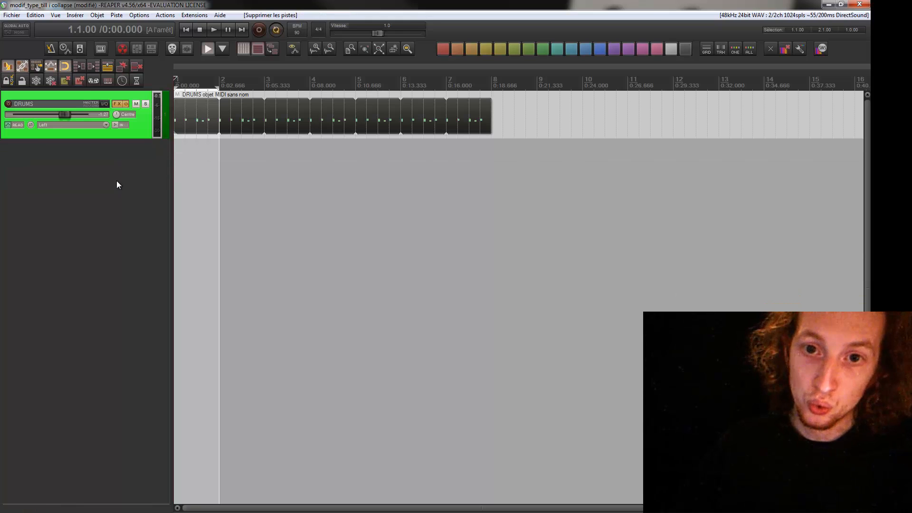
Insert the TAL-BassLine virtual instrument on a new track, filtering the plugin list by "bass"
left_click(108, 81)
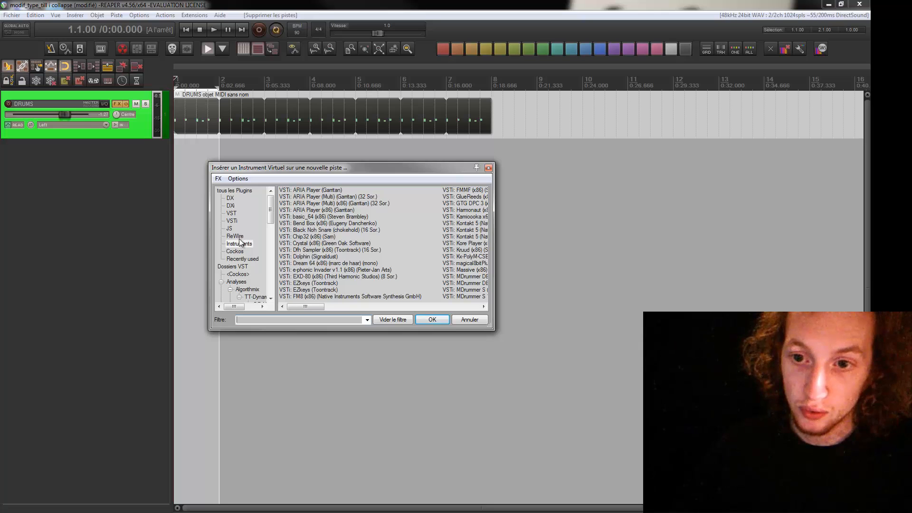
left_click(232, 222)
left_click(245, 244)
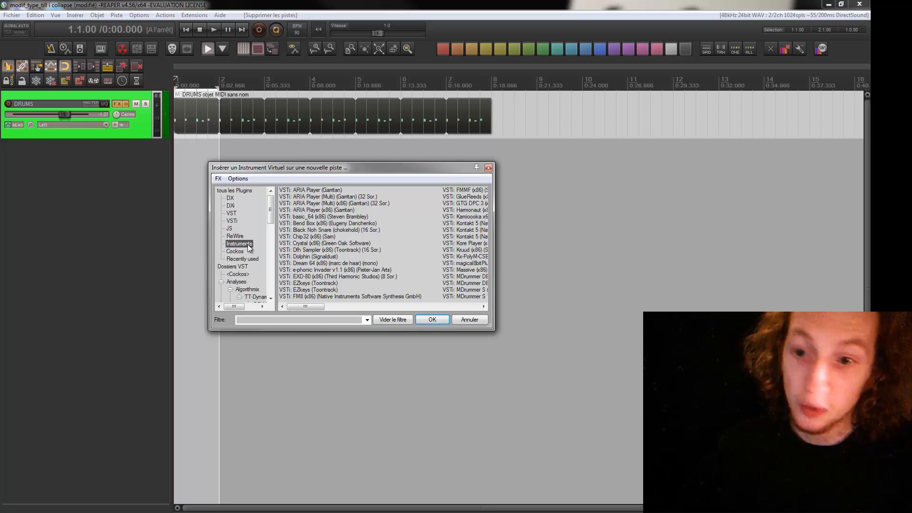
left_click(235, 191)
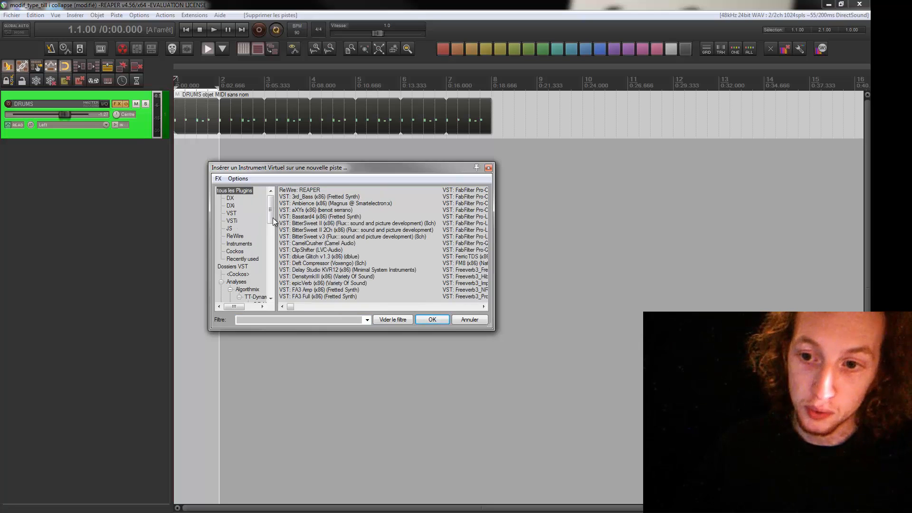
left_click_drag(291, 307, 247, 298)
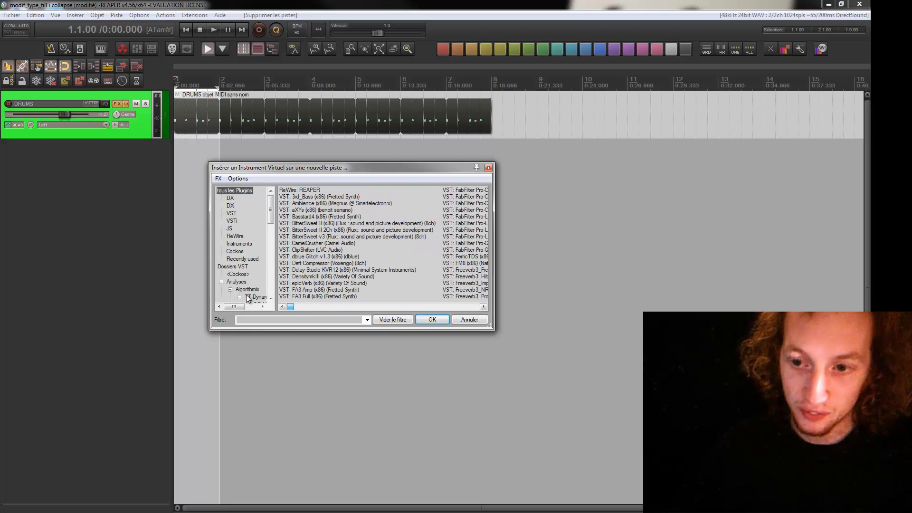
left_click(248, 319)
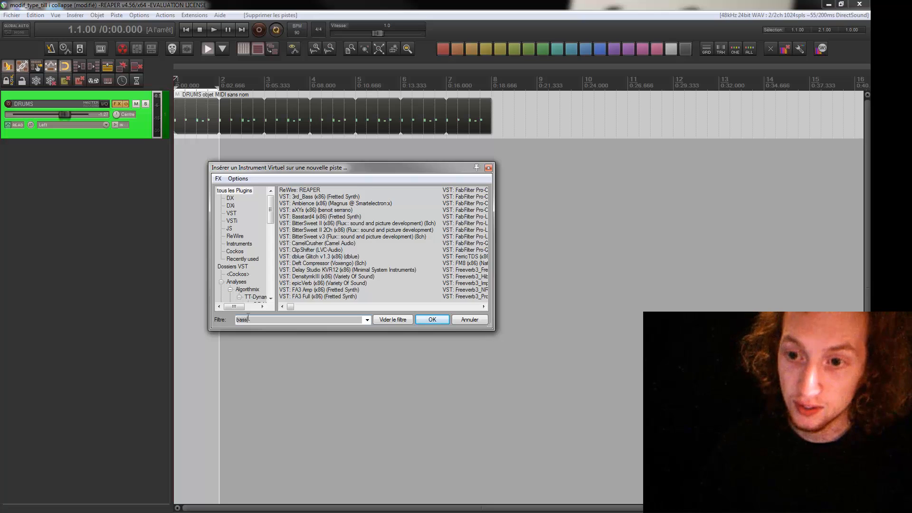
left_click(339, 205)
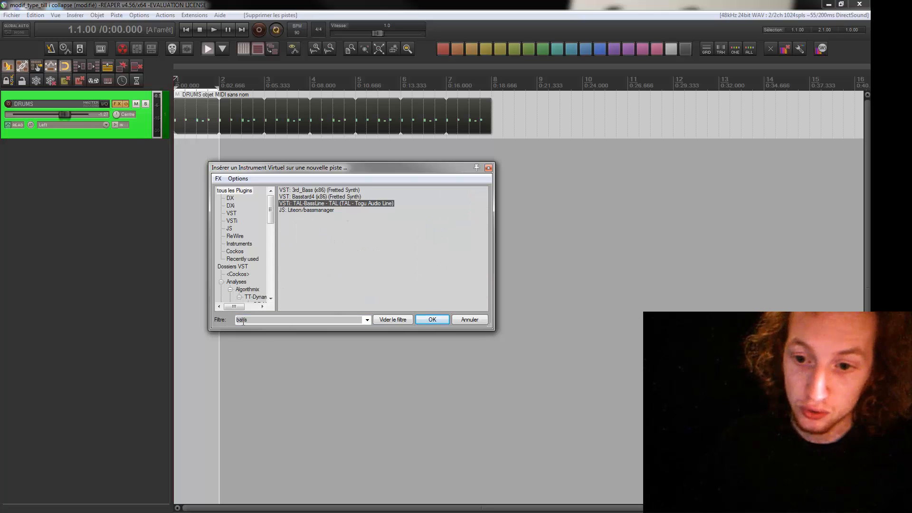
left_click(431, 320)
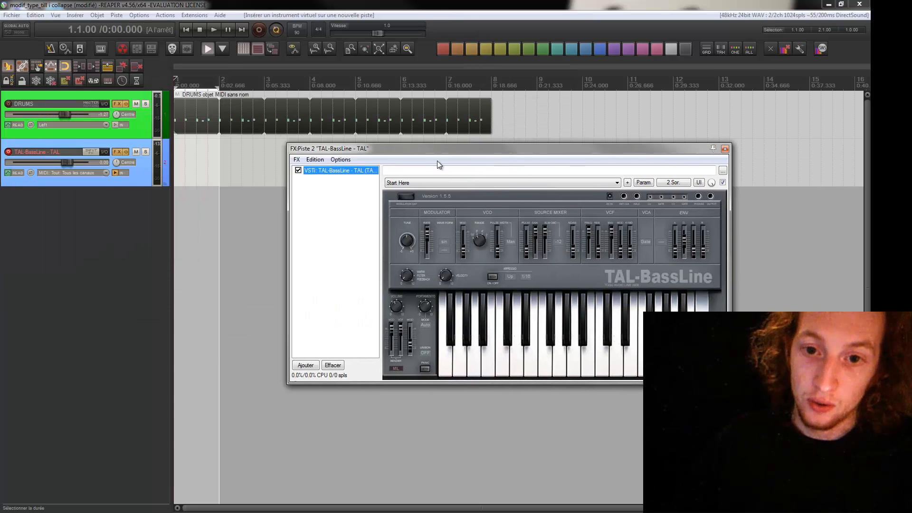
Disarm recording and turn off input monitoring on the TAL-BassLine track, and reposition its plugin window
left_click(9, 152)
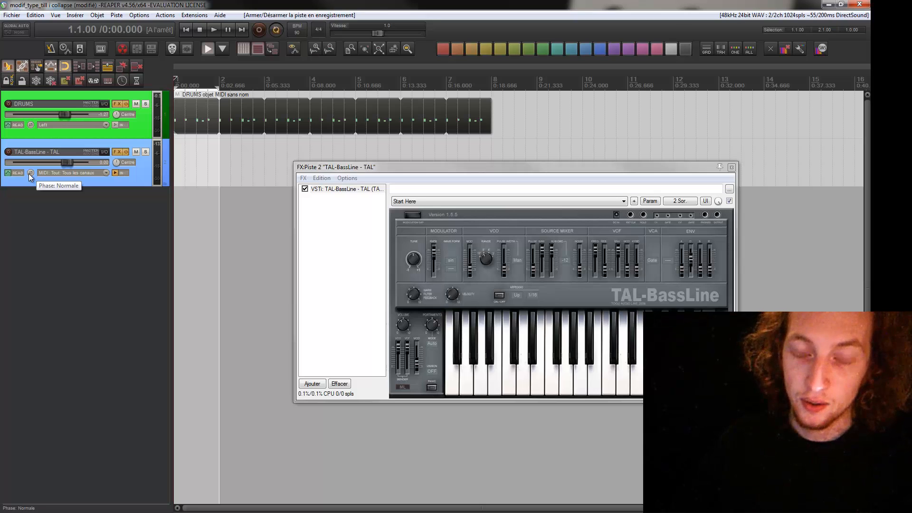
left_click(114, 174)
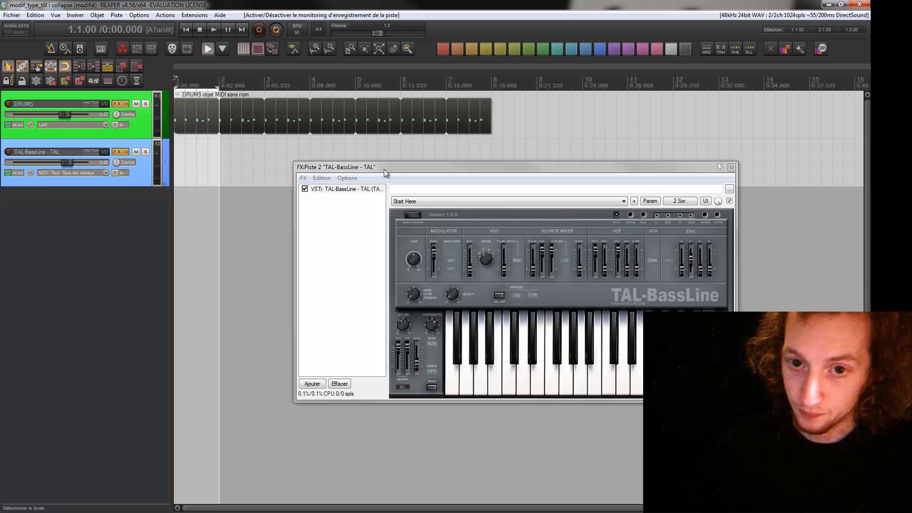
left_click_drag(384, 168, 343, 136)
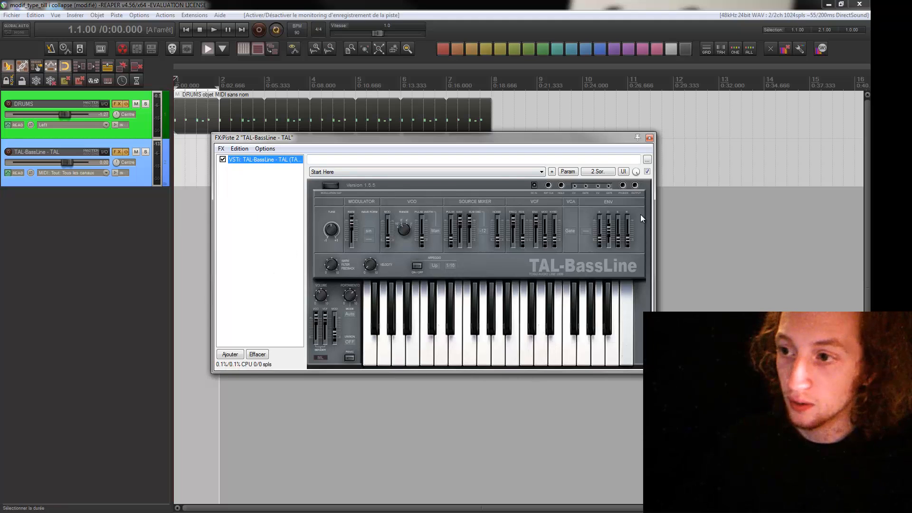
Close the track's FX chain window and reposition the floating TAL-BassLine plugin window
left_click(649, 138)
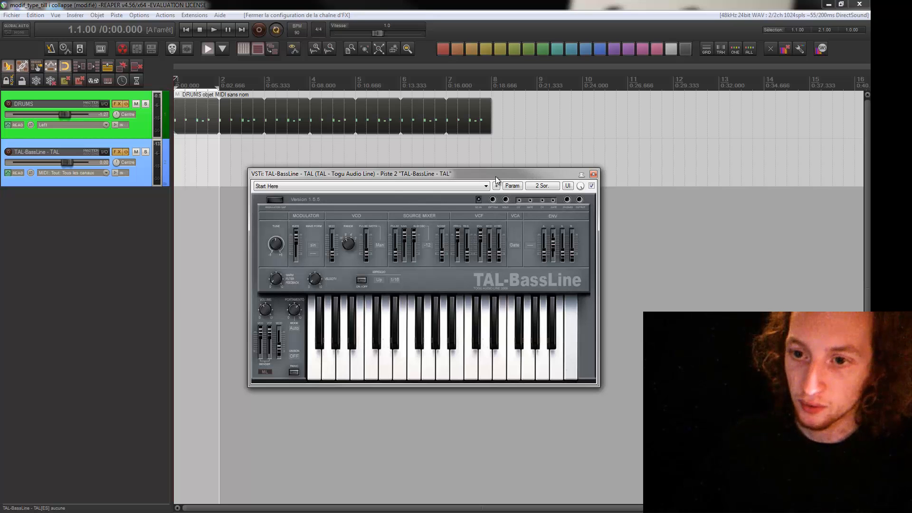
left_click_drag(495, 176, 546, 176)
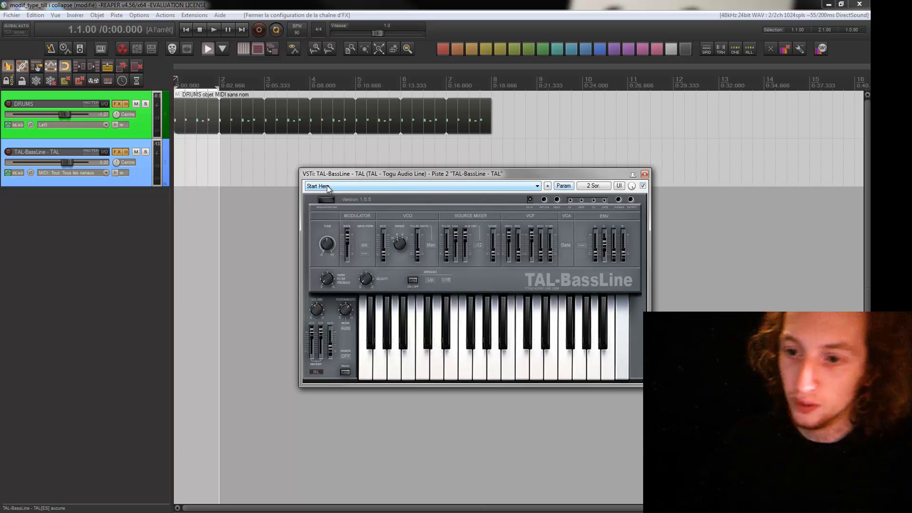
Look through the list of TAL-BassLine presets, keeping the current preset
left_click(349, 187)
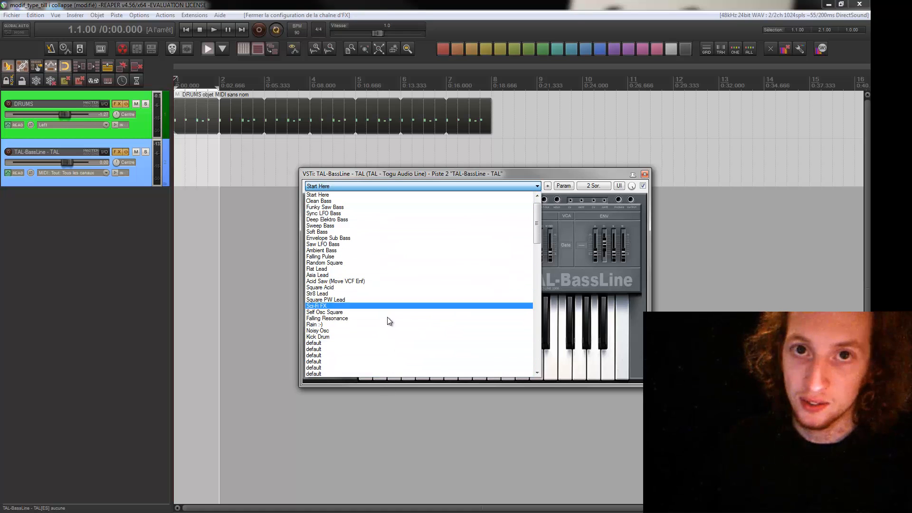
left_click(452, 173)
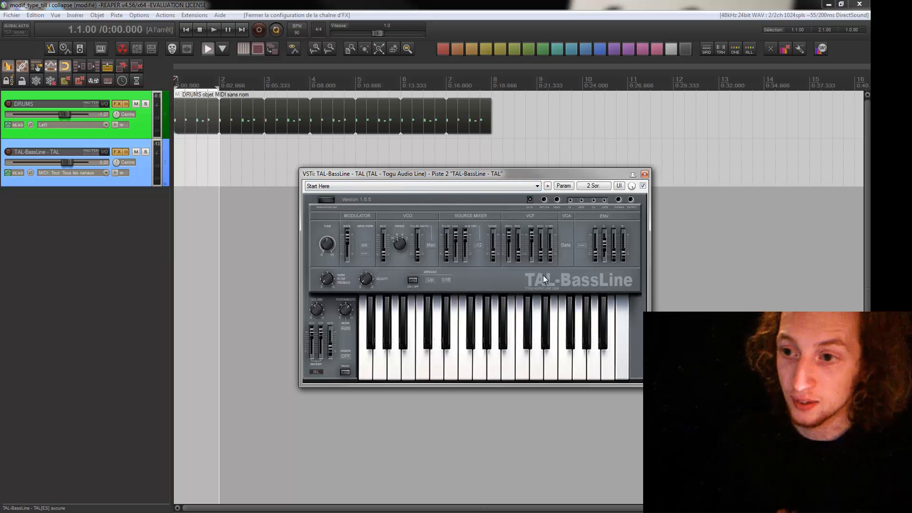
left_click(424, 187)
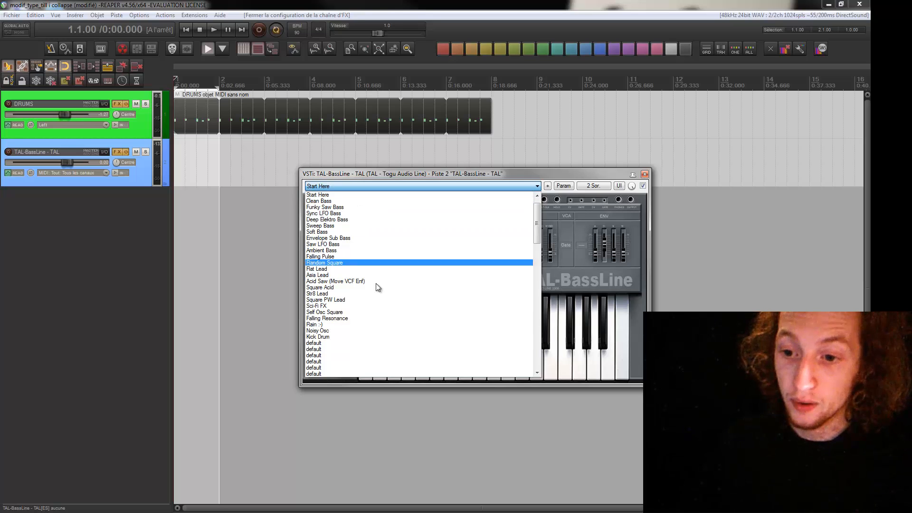
left_click(403, 175)
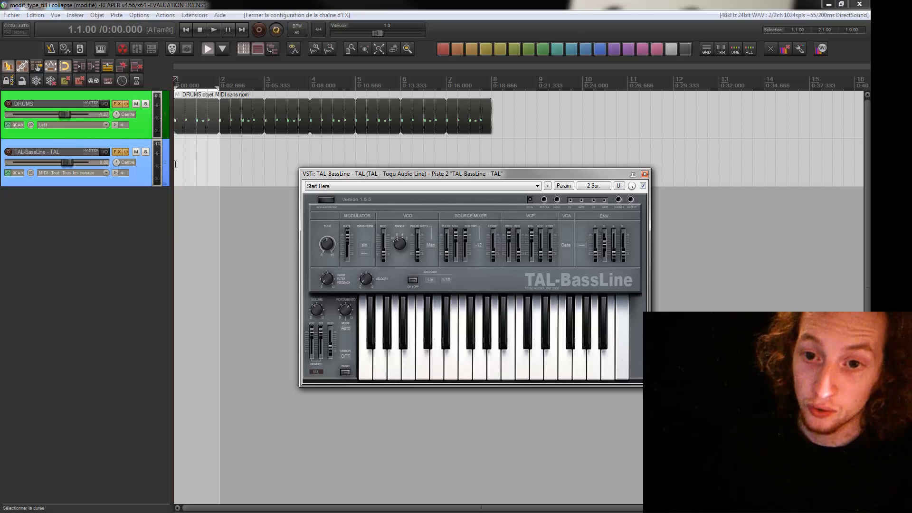
Choose the Start Here preset and audition it with several notes on the plugin's virtual keyboard
left_click(372, 185)
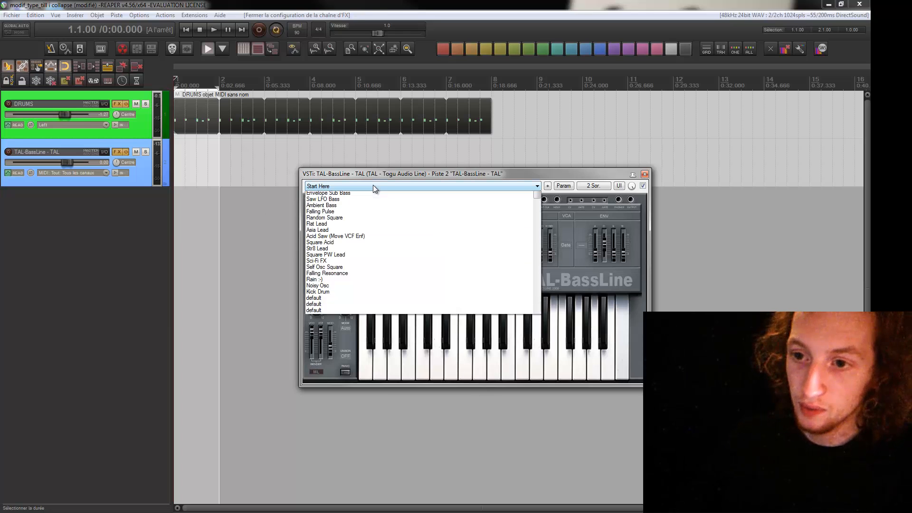
left_click(372, 196)
left_click(355, 189)
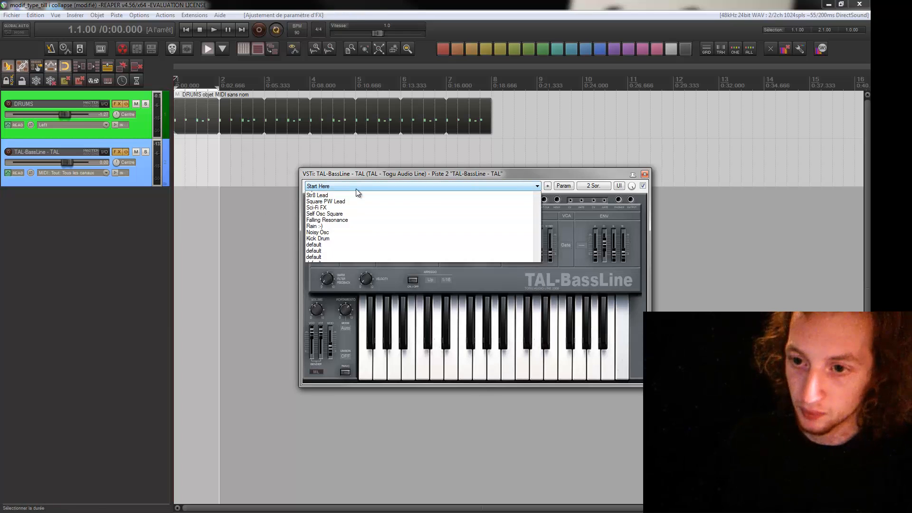
left_click(356, 196)
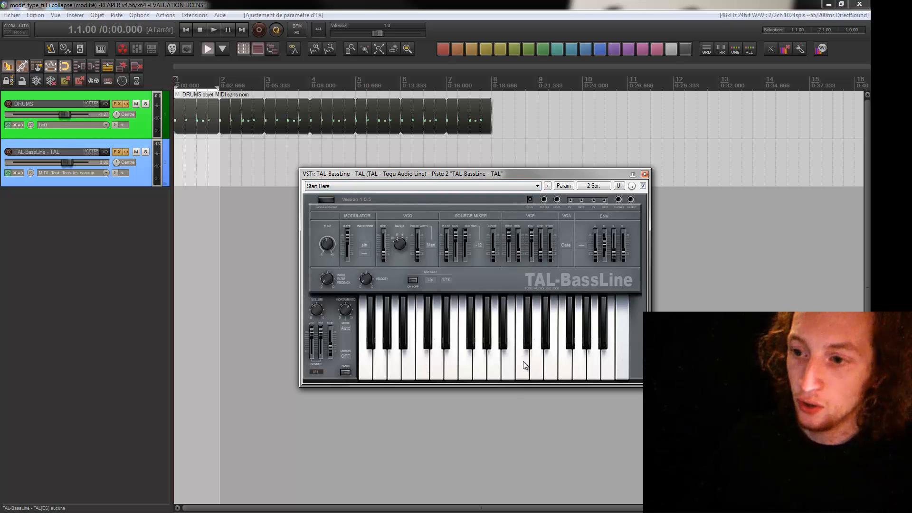
left_click(422, 366)
left_click(492, 368)
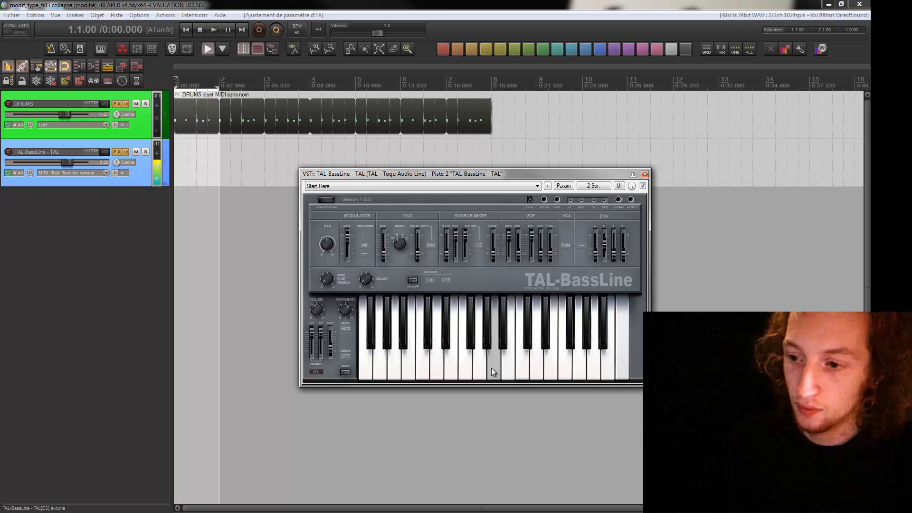
left_click(464, 367)
left_click(368, 364)
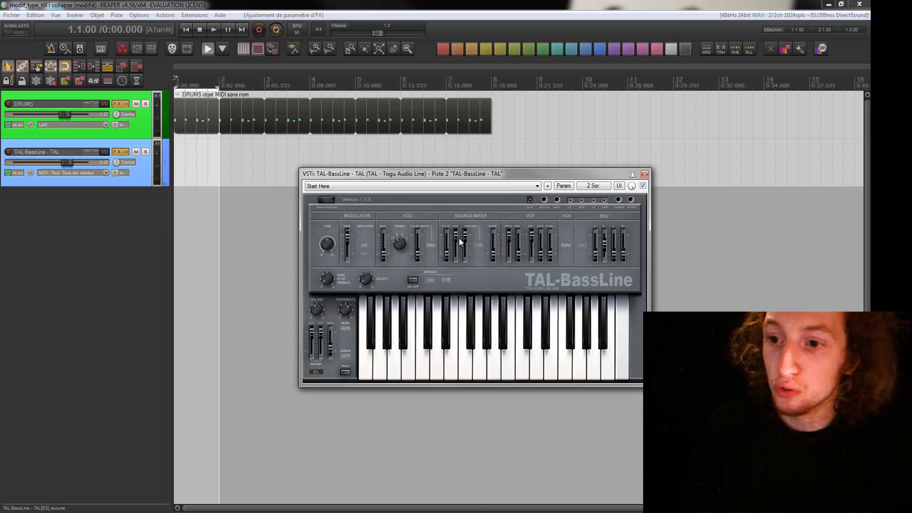
Load the Clean Bass preset and audition it with a few low notes on the virtual keyboard
left_click(458, 188)
left_click(428, 200)
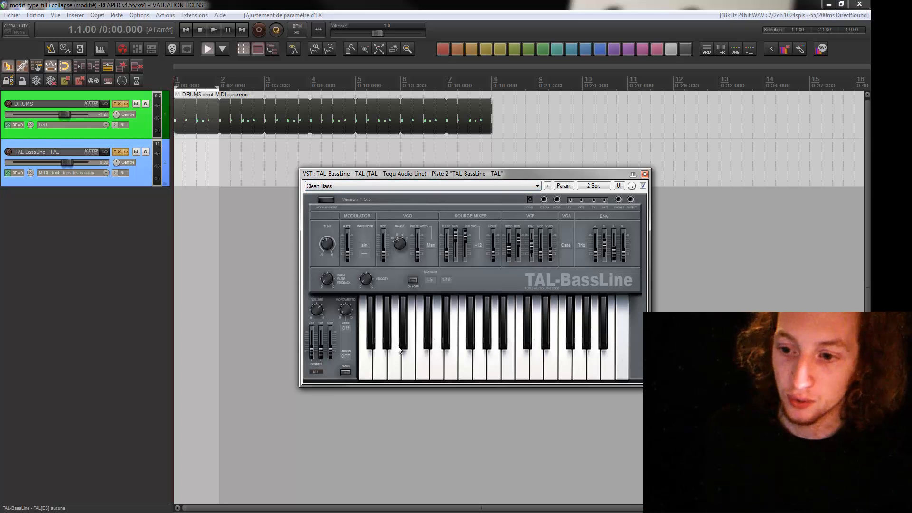
left_click(383, 363)
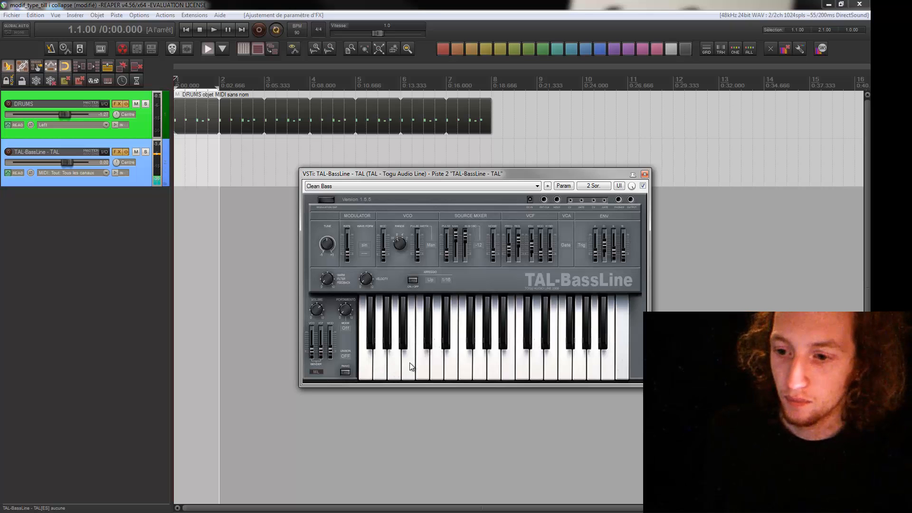
left_click(423, 364)
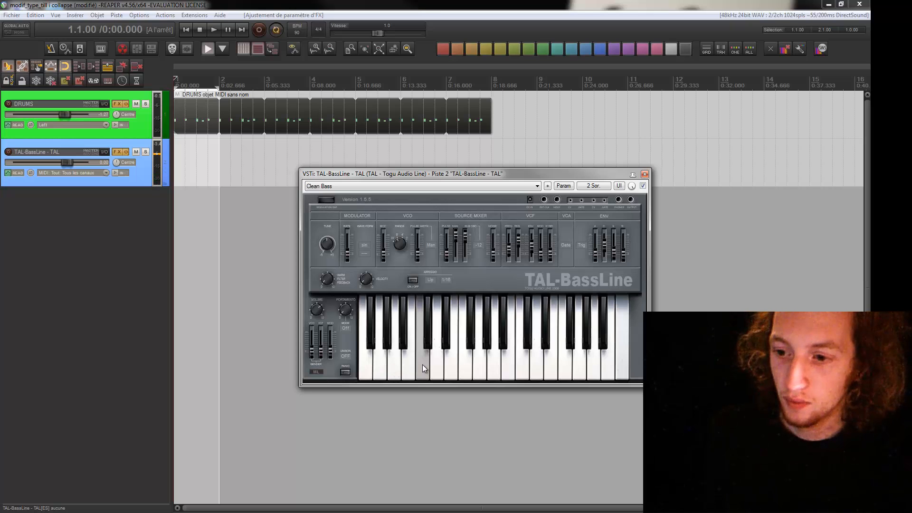
left_click(394, 363)
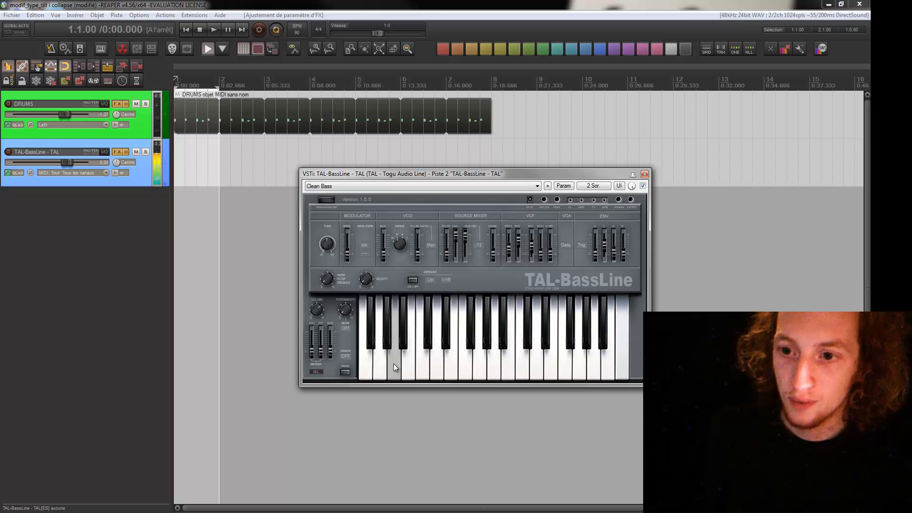
Load the Funky Saw Bass preset and audition it with a few notes on the virtual keyboard
left_click(425, 188)
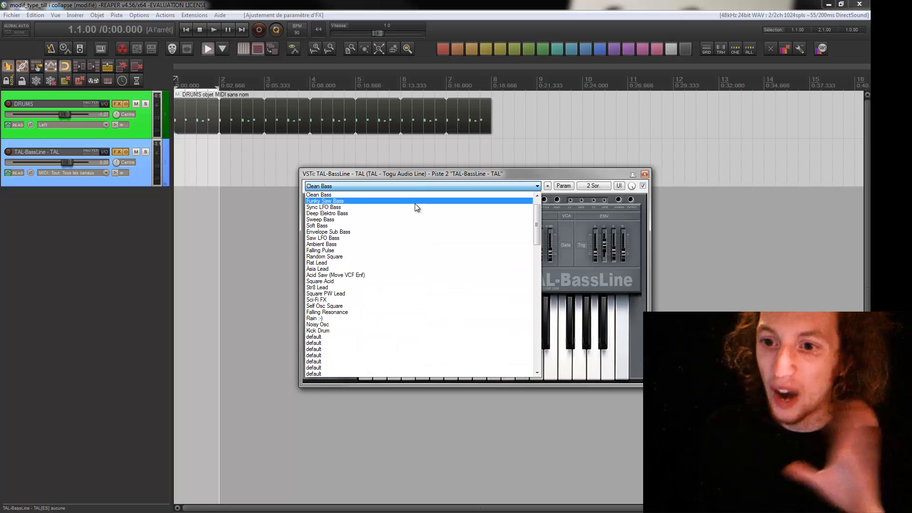
left_click(414, 201)
left_click(397, 369)
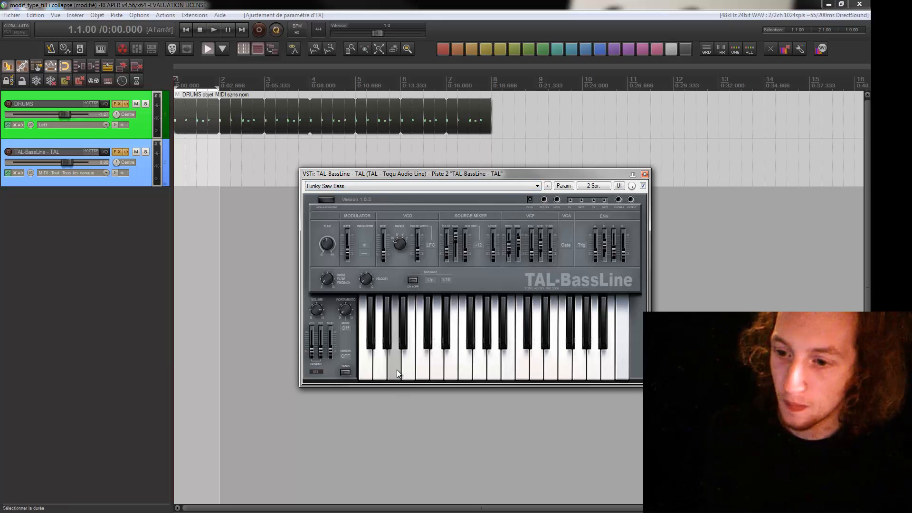
left_click(455, 362)
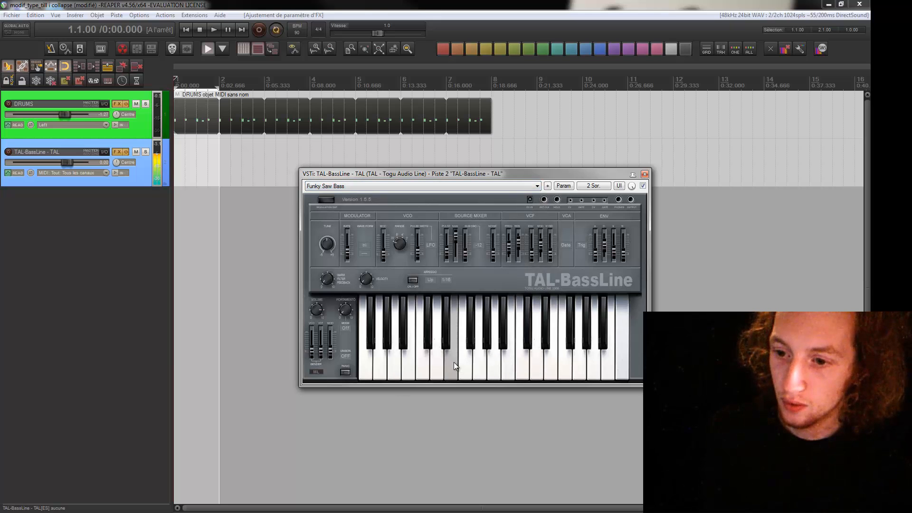
left_click(369, 363)
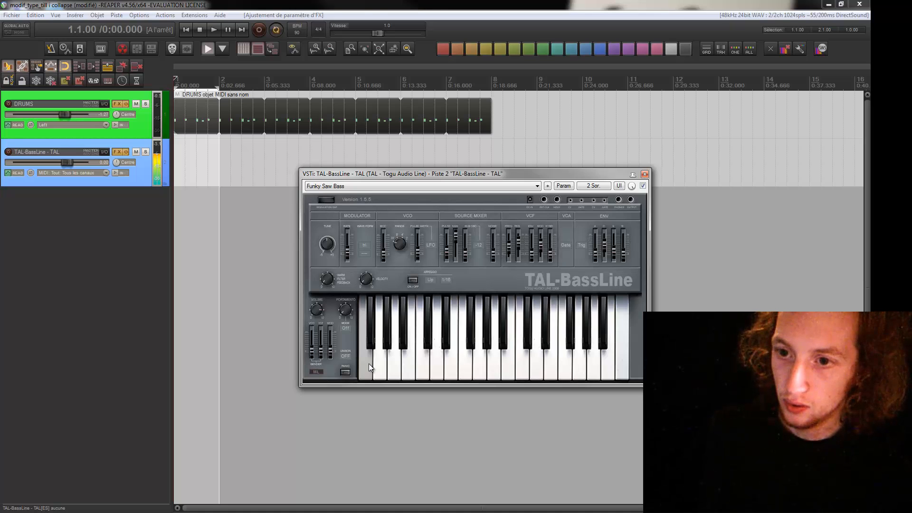
Load the Flat Lead preset and audition it with a few notes on the virtual keyboard
left_click(411, 185)
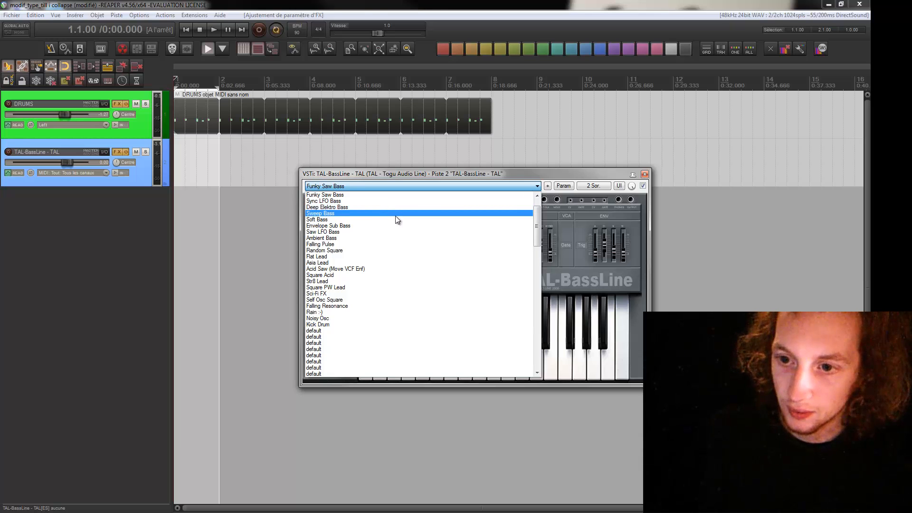
left_click(387, 257)
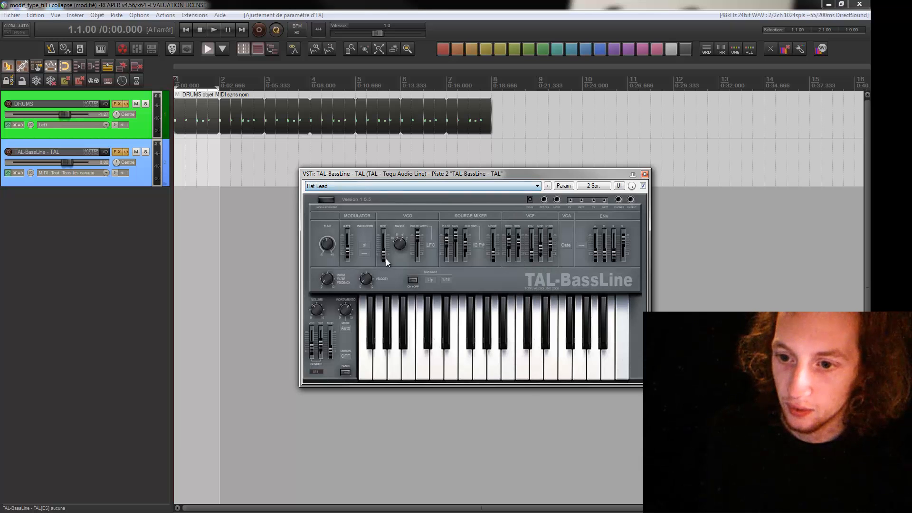
left_click(381, 364)
left_click(420, 364)
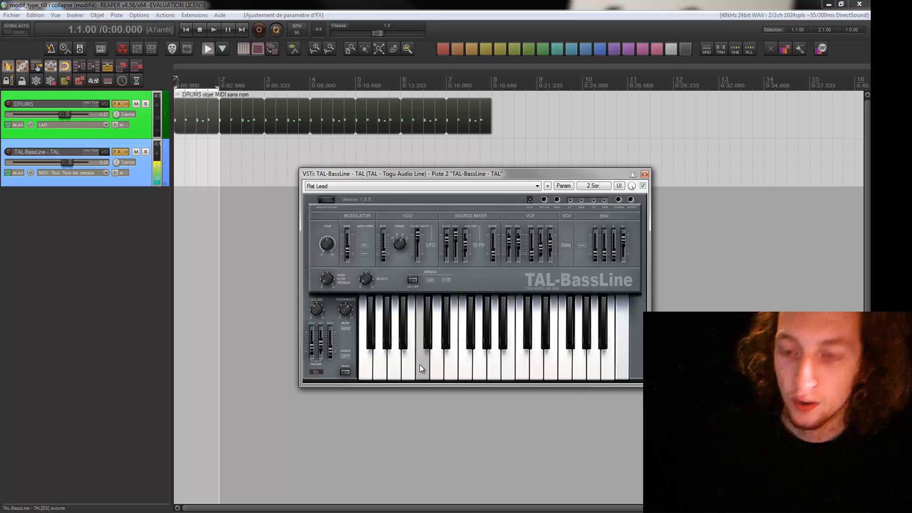
left_click(362, 358)
Load the Str8 Lead preset and audition it with two notes on the virtual keyboard
left_click(410, 182)
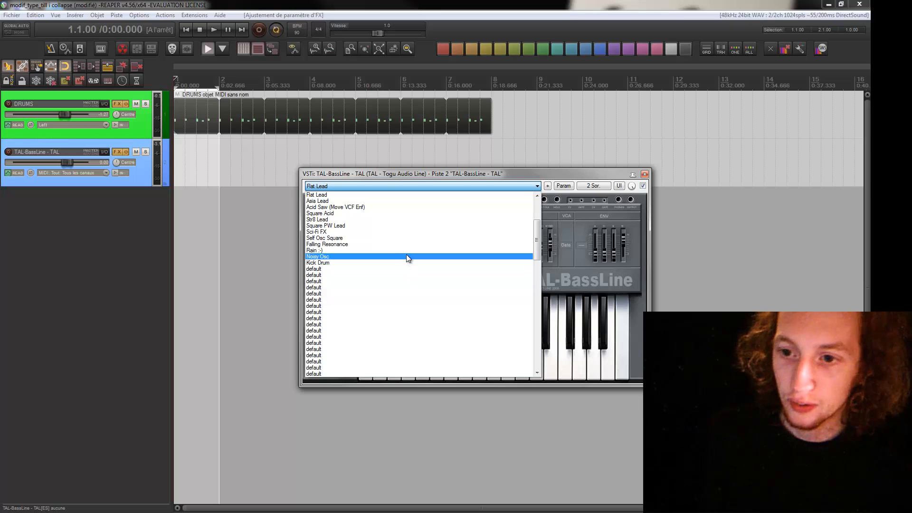
left_click(411, 218)
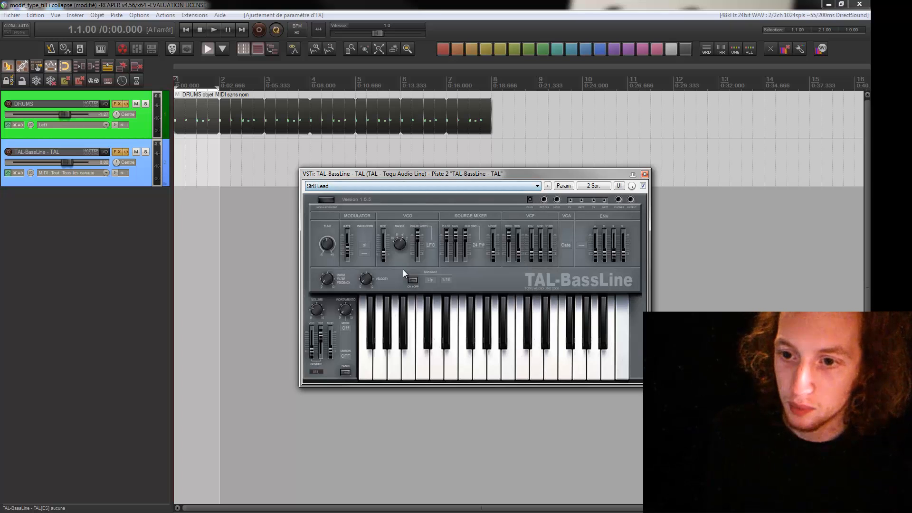
left_click(384, 362)
left_click(423, 362)
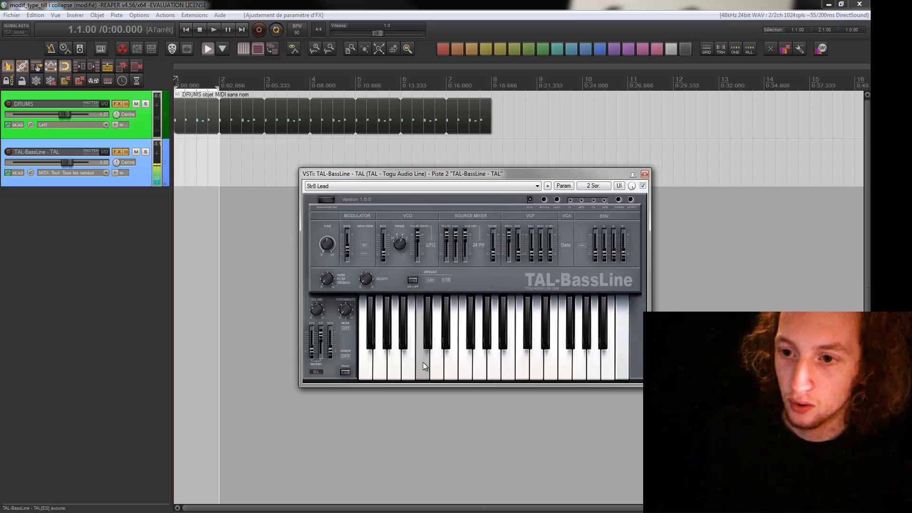
Load the Envelope Sub Bass preset and audition it with several notes on the virtual keyboard
left_click(366, 186)
scroll(386, 221, "up", 3)
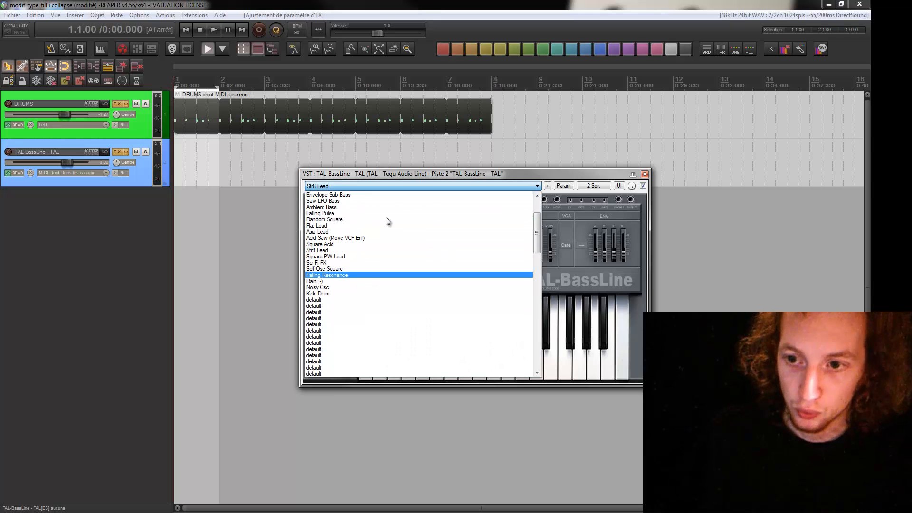
left_click(375, 195)
left_click(400, 369)
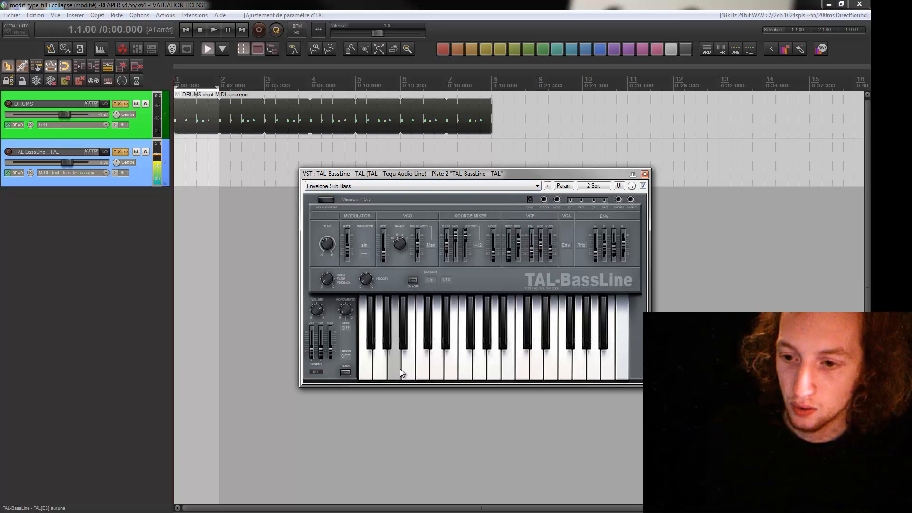
left_click(460, 369)
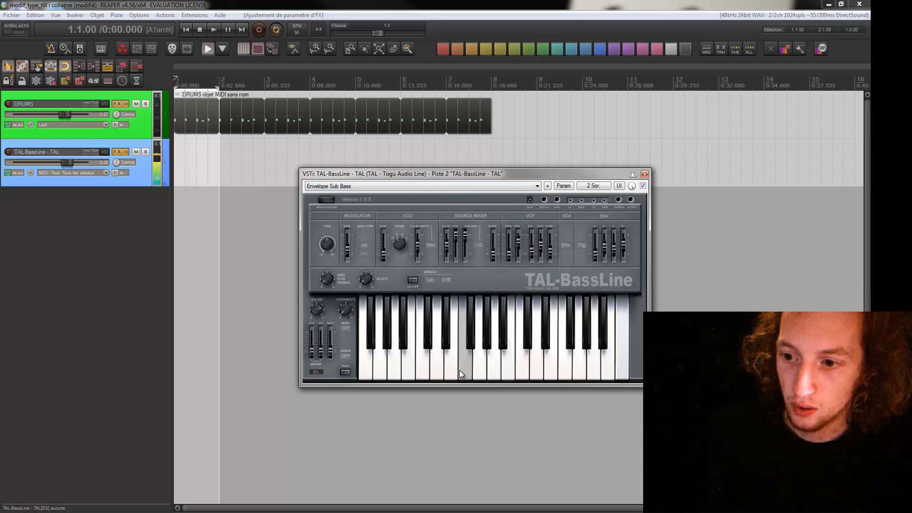
left_click(447, 368)
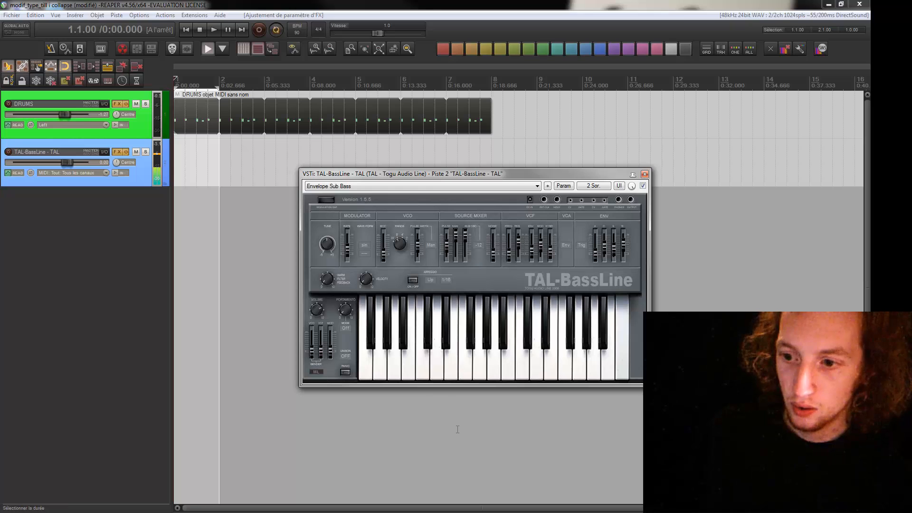
left_click(394, 361)
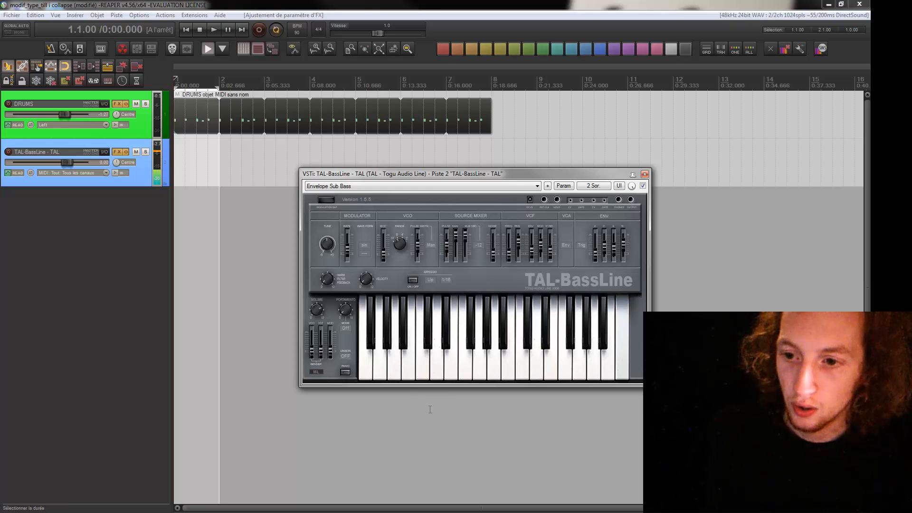
left_click(426, 366)
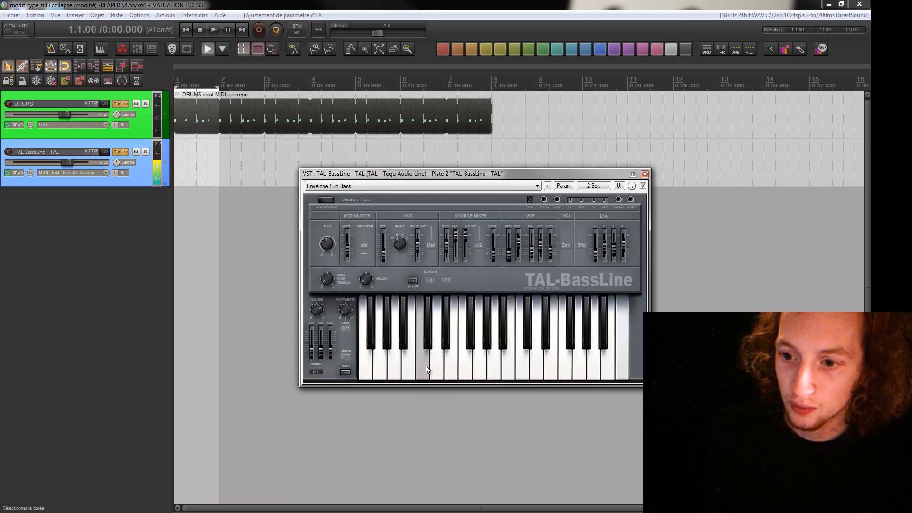
left_click(392, 371)
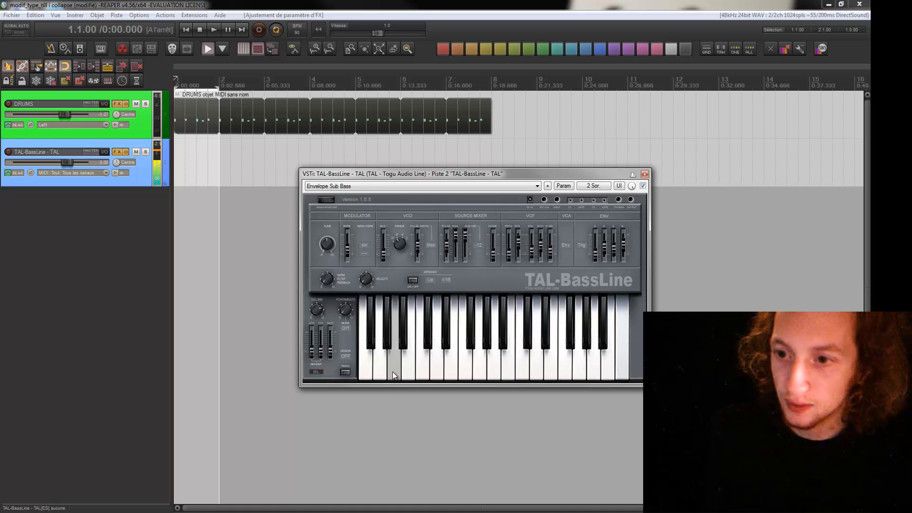
Set the TAL-BassLine preset back to Start Here
left_click(427, 187)
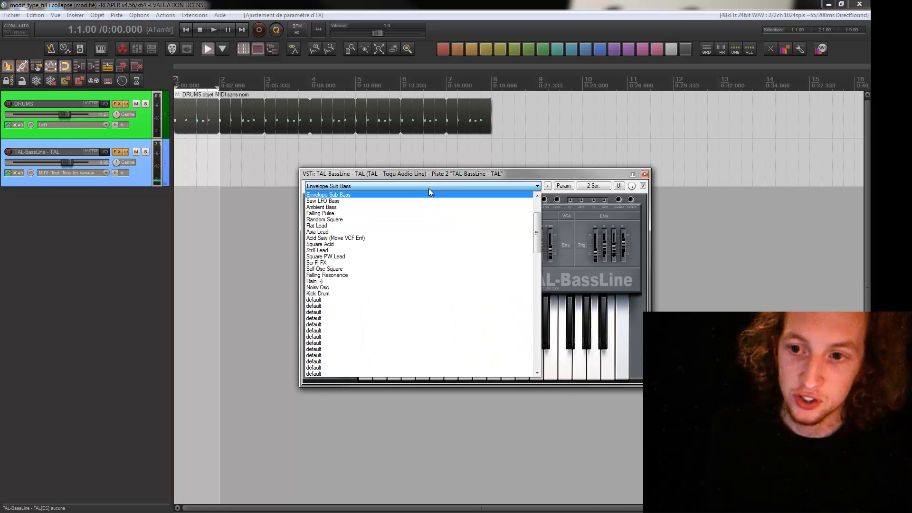
scroll(425, 203, "up", 3)
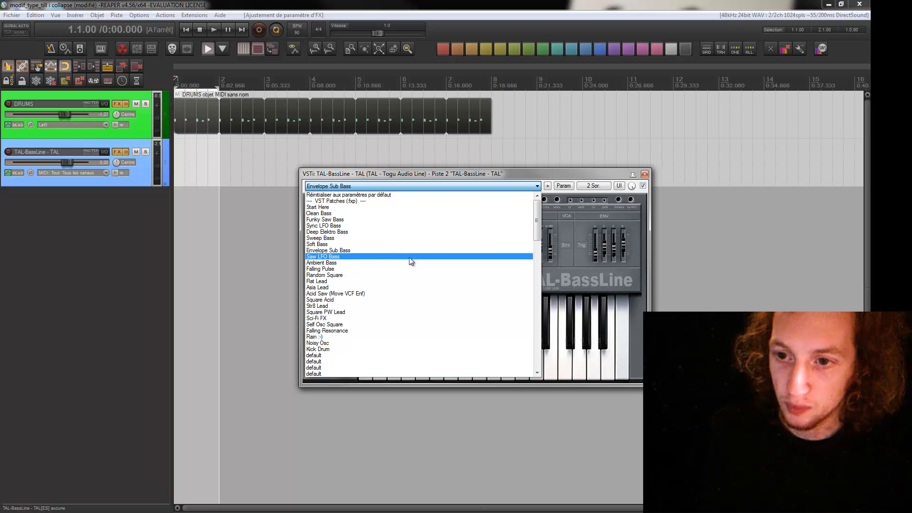
left_click(364, 208)
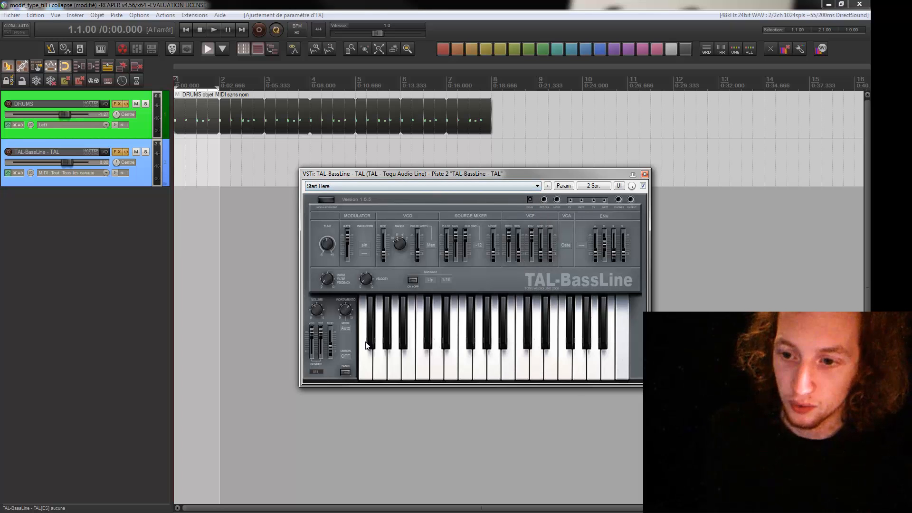
Load the Deep Elektro Bass preset in TAL-BassLine and audition a low note on its built-in keyboard
left_click(393, 364)
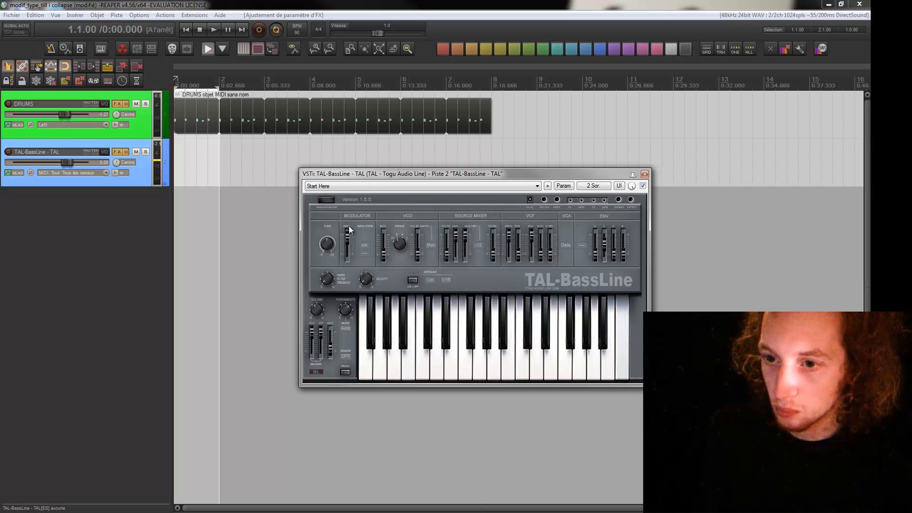
left_click(362, 186)
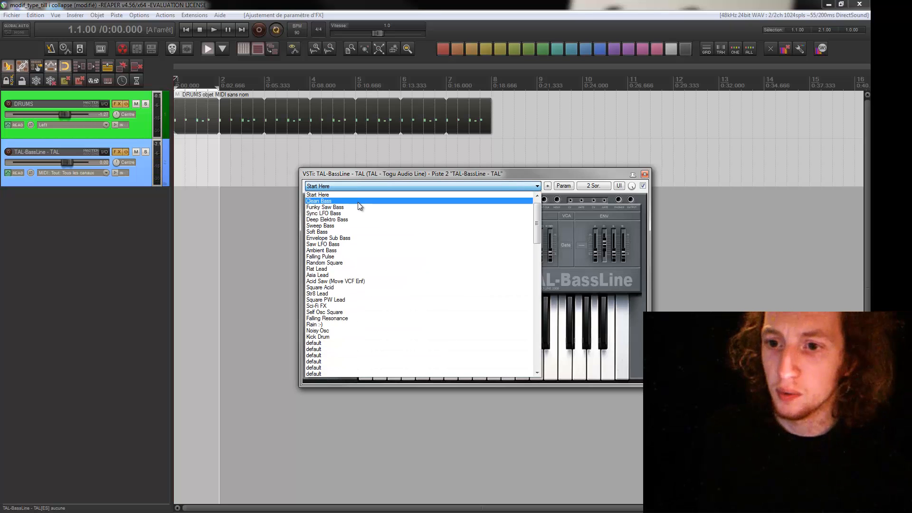
left_click(354, 219)
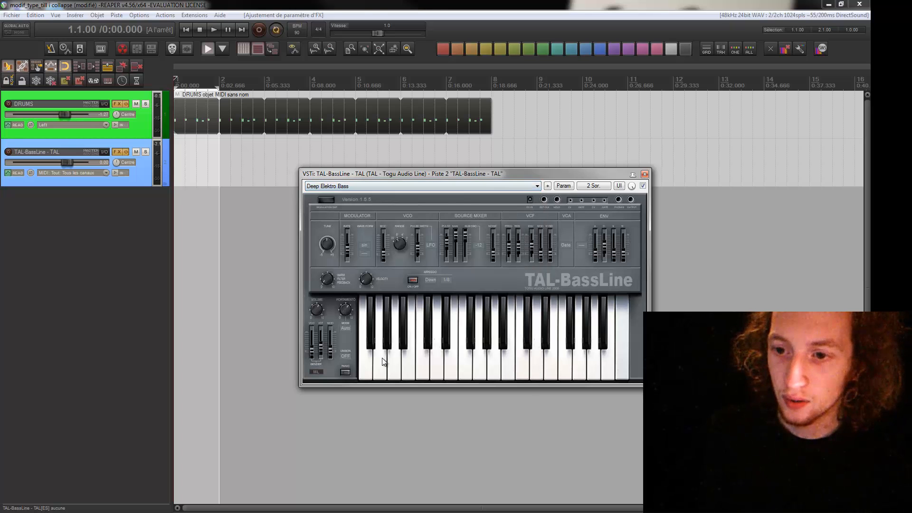
left_click(388, 367)
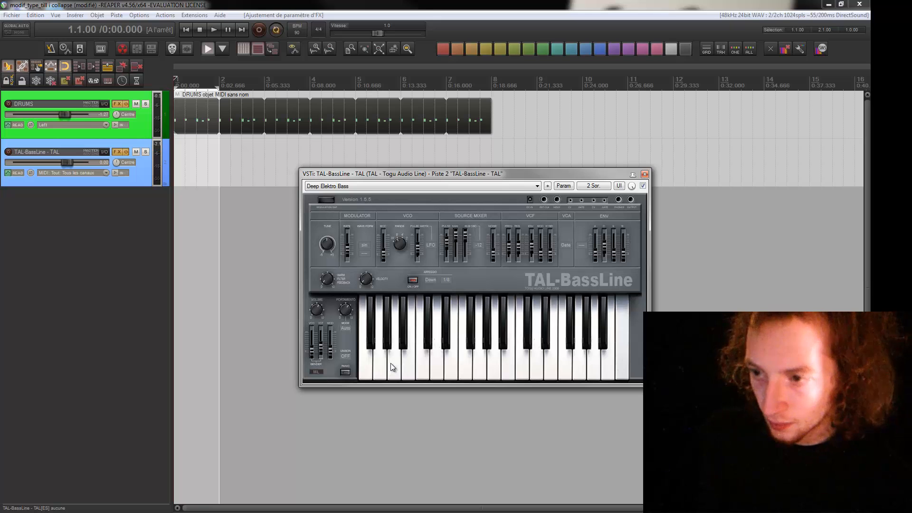
left_click(390, 363)
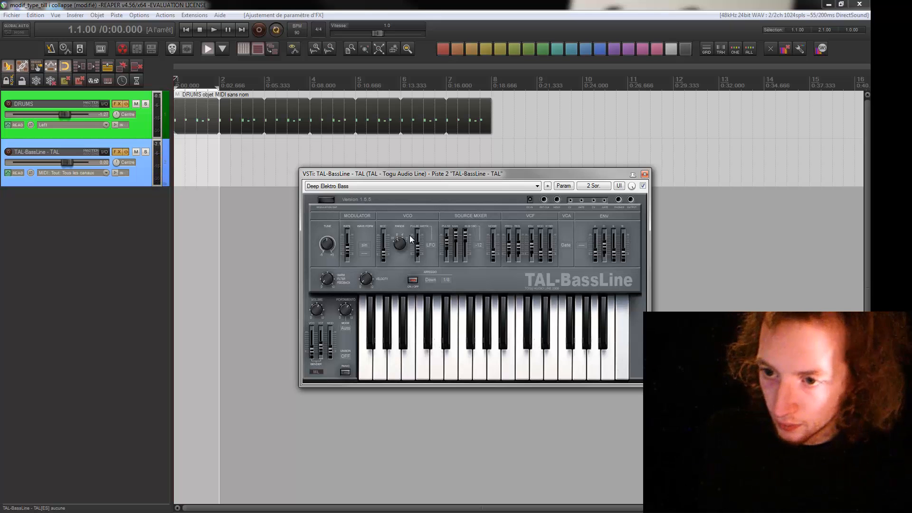
Load one of the default presets in TAL-BassLine and audition it with the lowest note
left_click(371, 186)
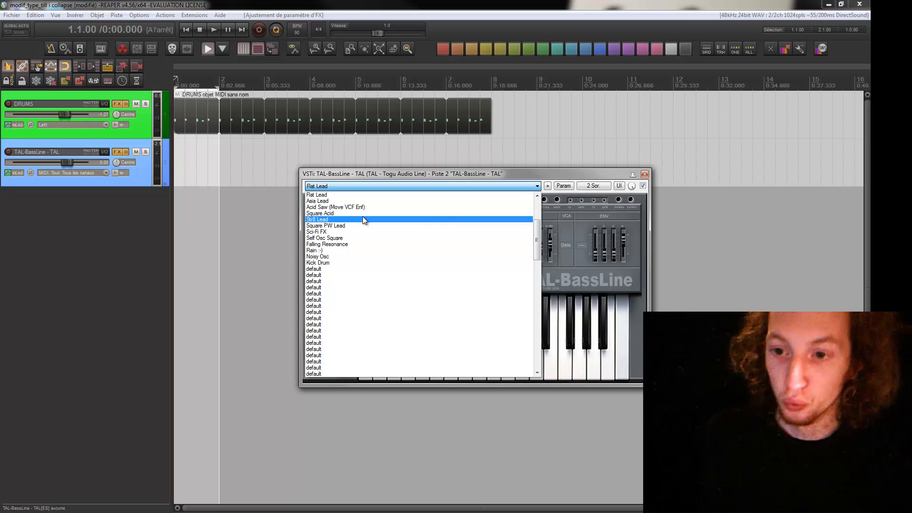
left_click(356, 269)
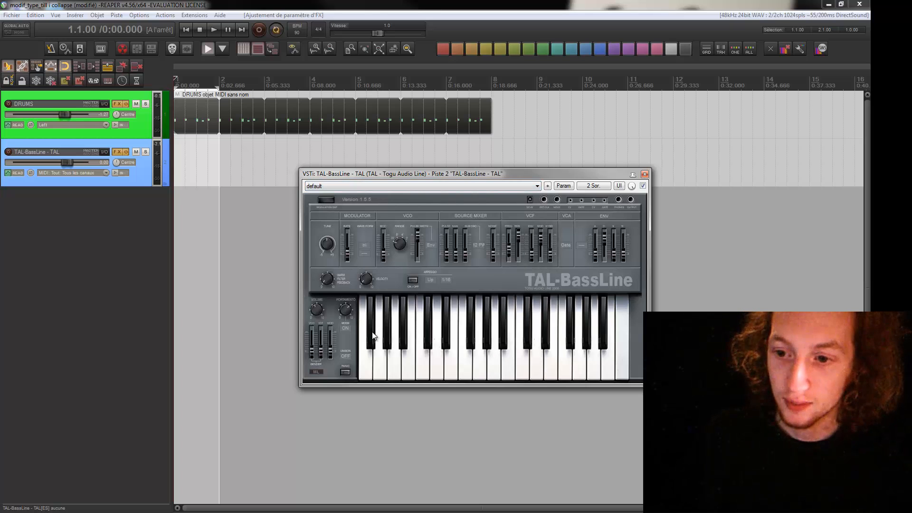
left_click(369, 358)
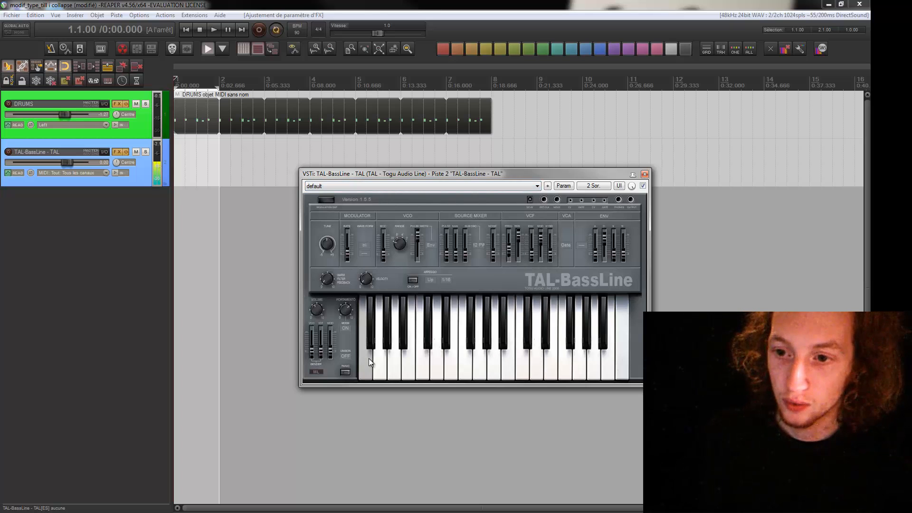
Load the Sync LFO Bass preset in TAL-BassLine and audition it with a low note
left_click(366, 187)
scroll(365, 211, "up", 9)
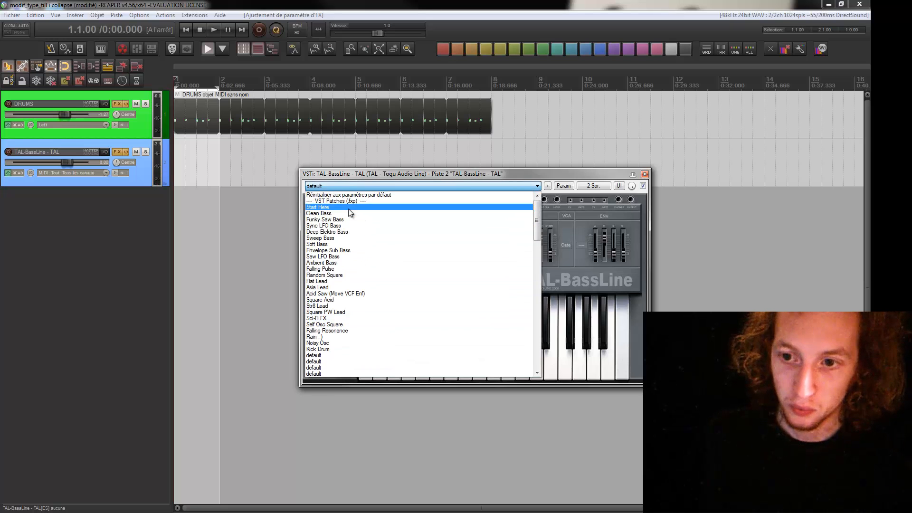
left_click(350, 210)
left_click(378, 377)
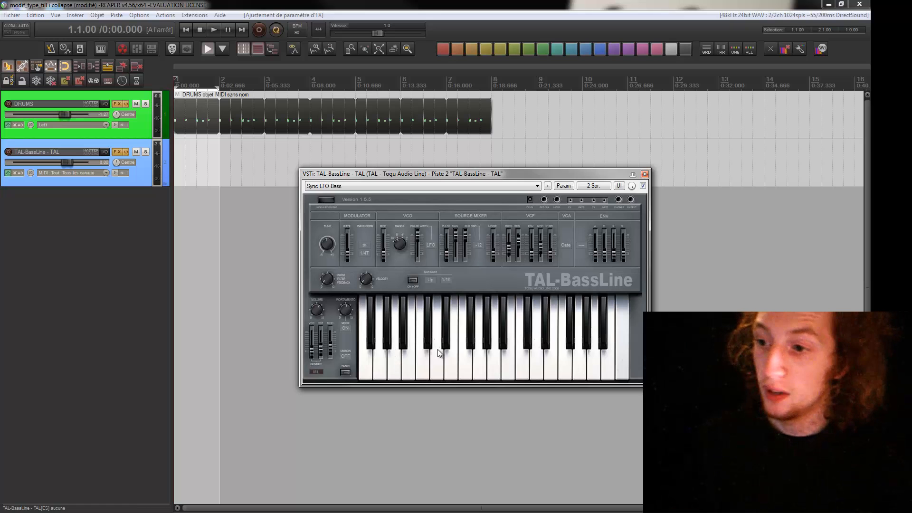
Load the Deep Elektro Bass preset again and audition it with one low and one higher note
left_click(447, 186)
left_click(435, 200)
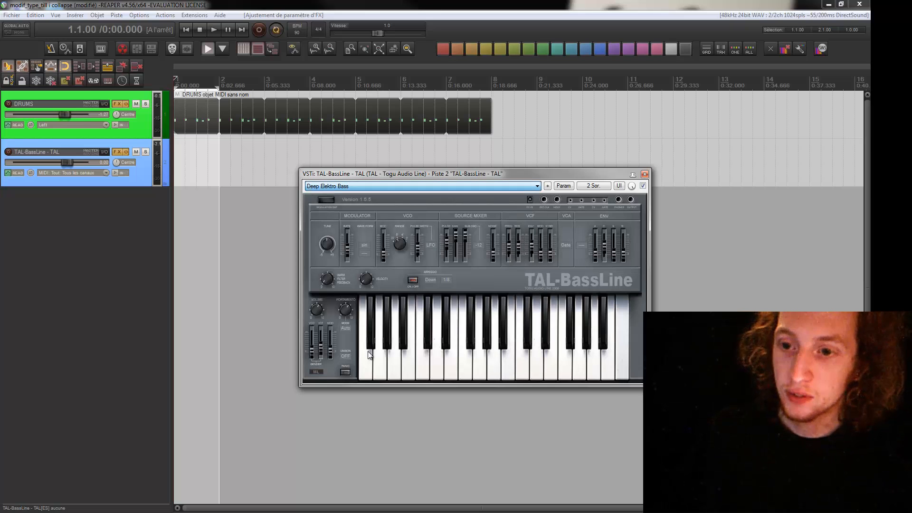
left_click(383, 359)
left_click(438, 363)
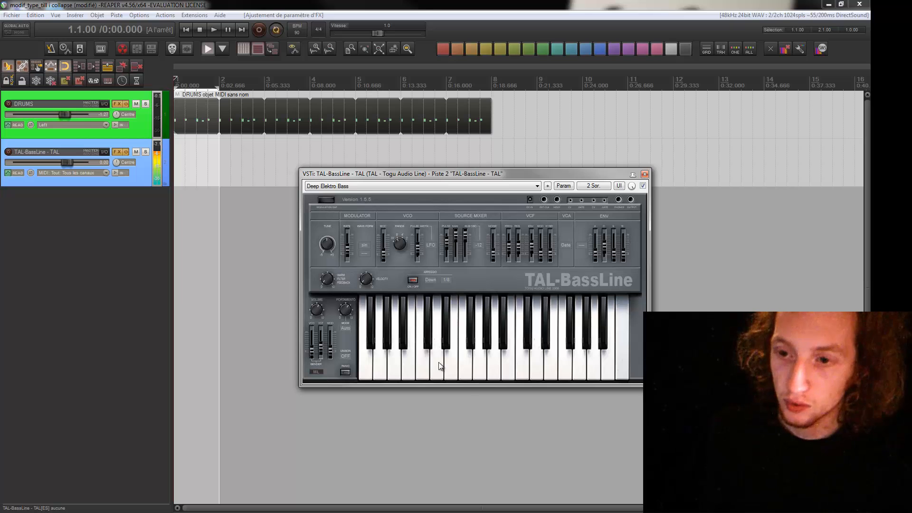
Load the Soft Bass preset and close the TAL-BassLine plugin window
left_click(408, 187)
left_click(400, 207)
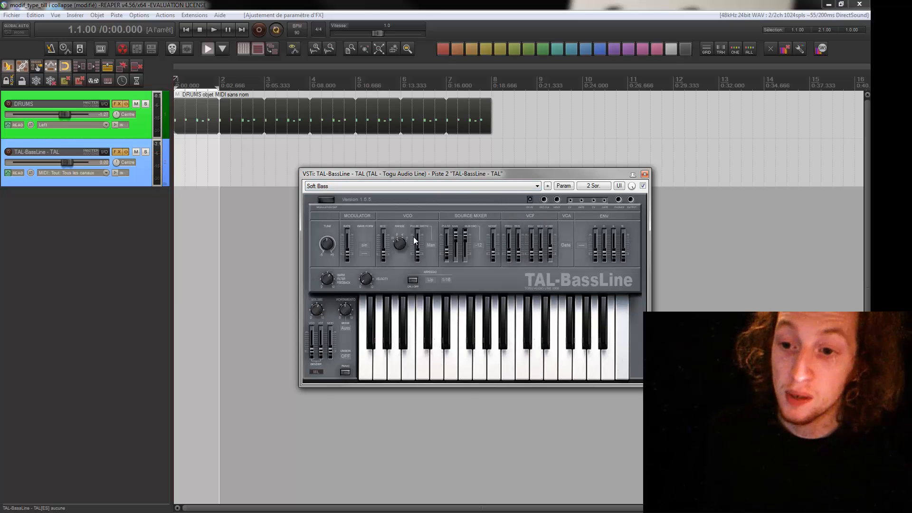
left_click(645, 175)
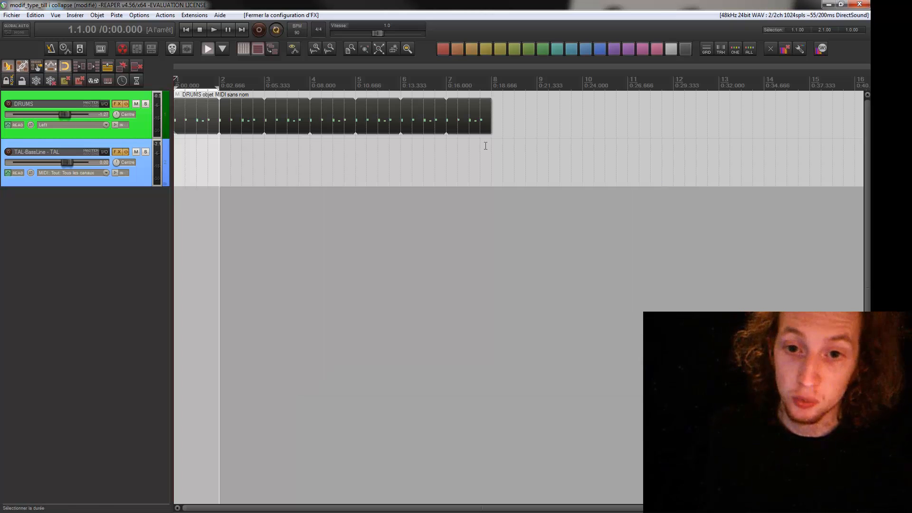
Replace the TAL-BassLine plugin in the bass track's FX chain with VSTi: U-NO-62 - TAL, filtering the plugin list by "u-"
left_click(118, 152)
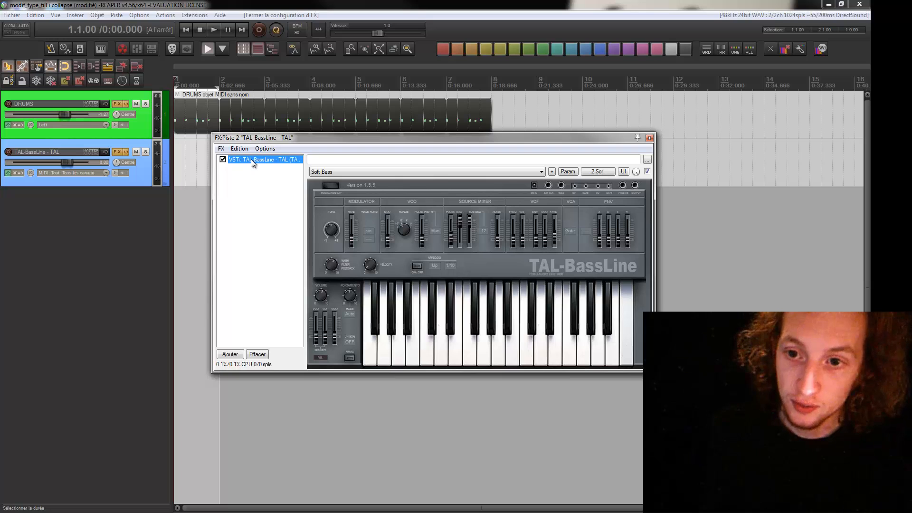
key("Delete")
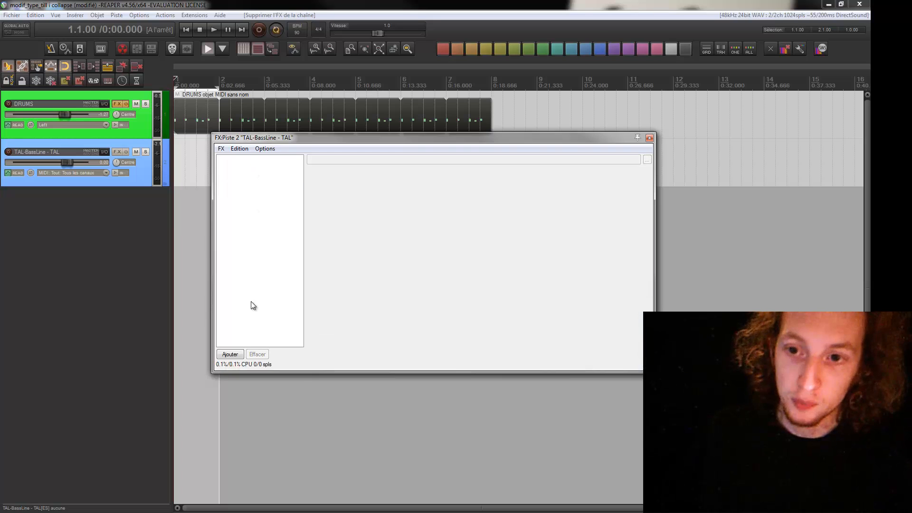
left_click(230, 355)
type("u-")
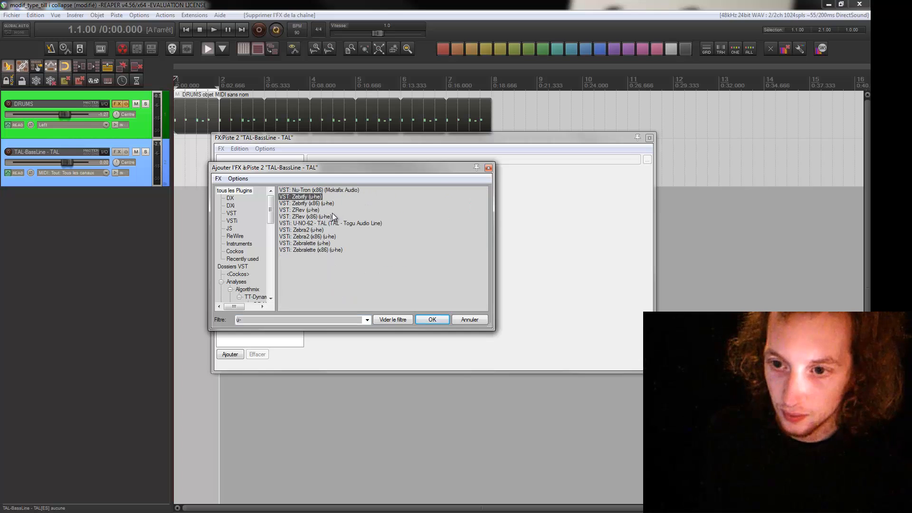
left_click(327, 223)
double_click(327, 224)
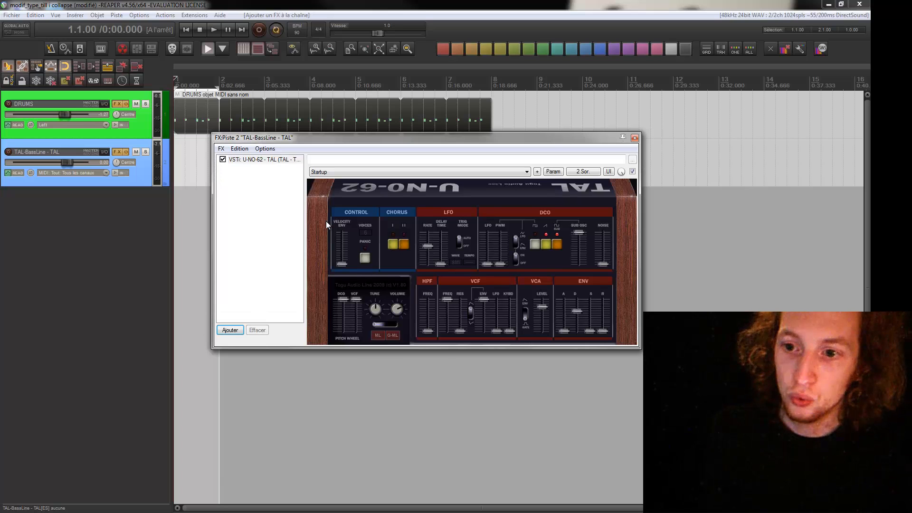
Load the Wahuh Bass preset in U-NO-62 and move the FX window clear of the track controls
left_click(350, 172)
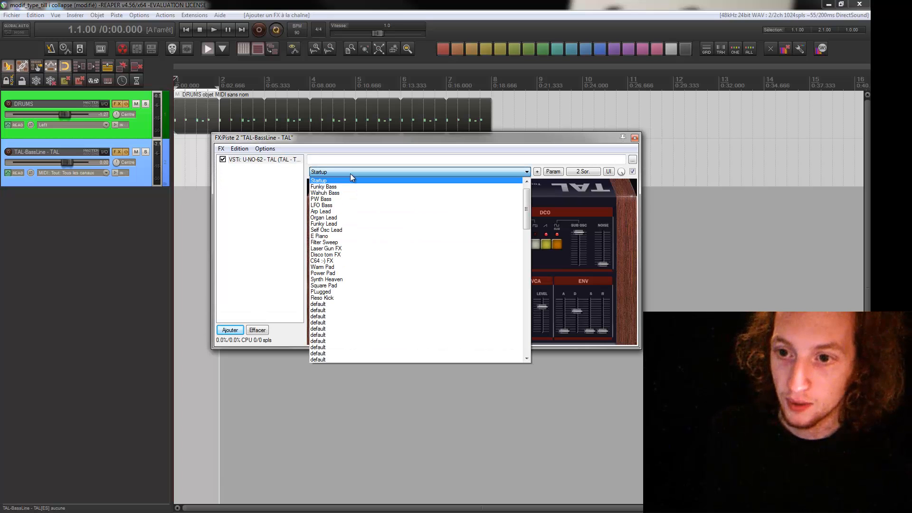
left_click(338, 146)
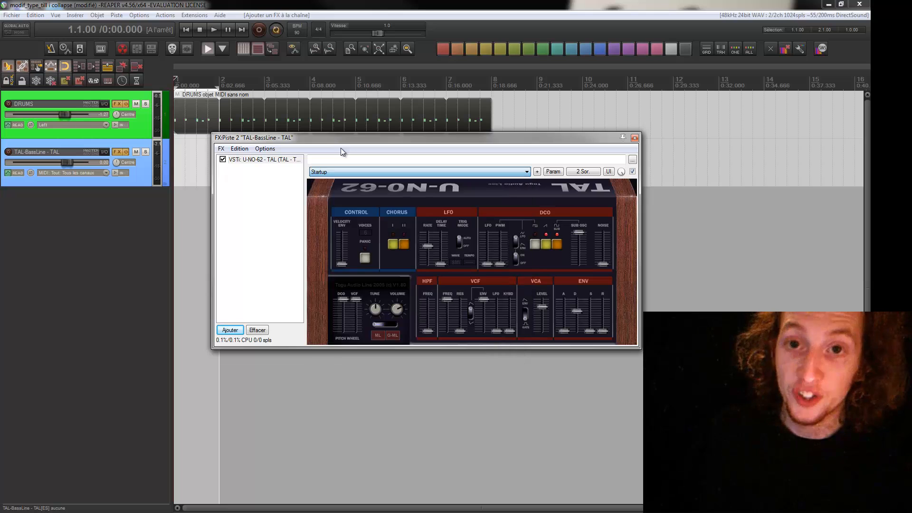
left_click_drag(349, 139, 346, 173)
left_click(368, 207)
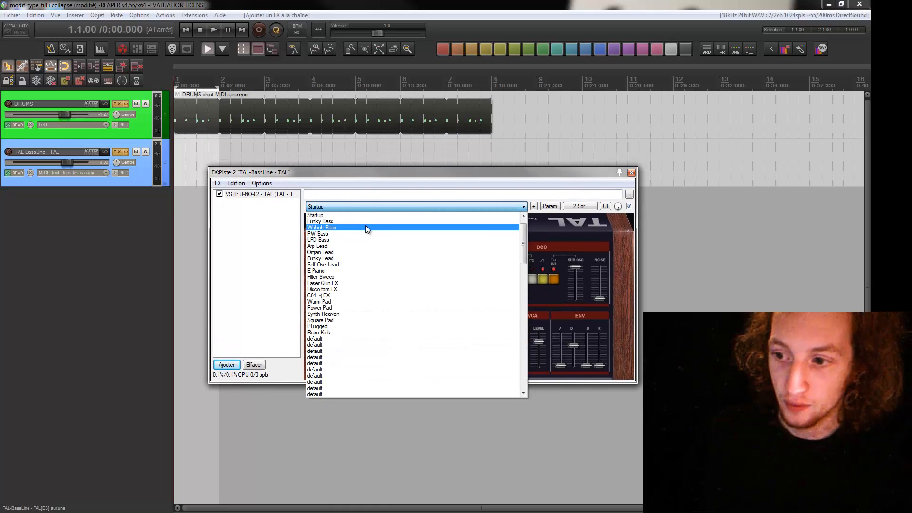
left_click(366, 228)
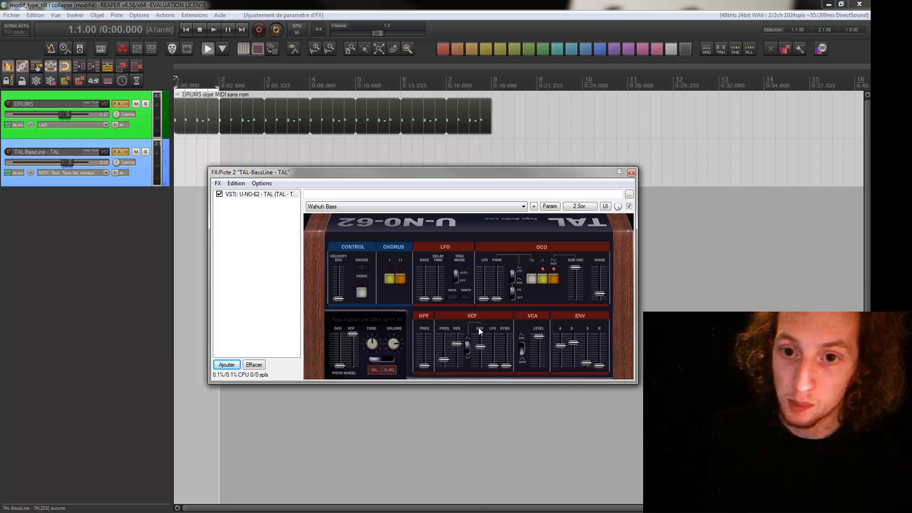
left_click_drag(228, 172, 295, 174)
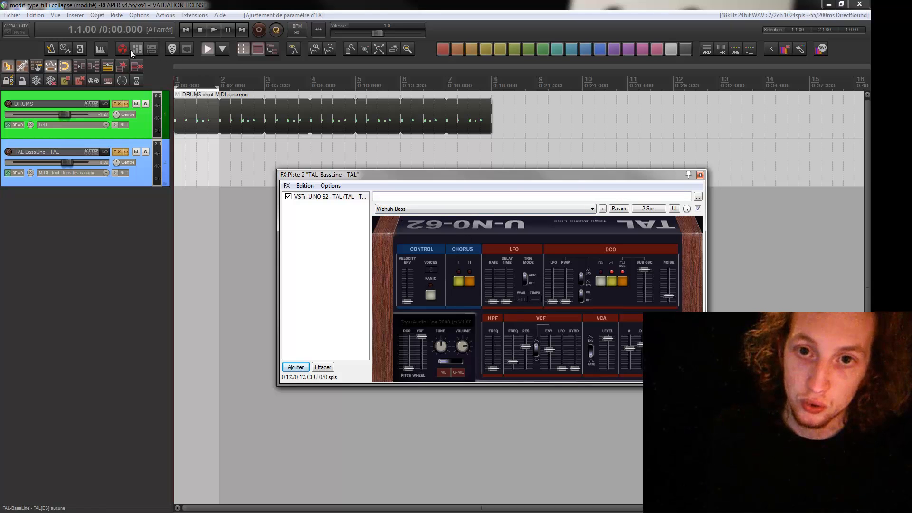
Show the virtual MIDI keyboard and arm the TAL-BassLine track for recording with input monitoring on
left_click(101, 49)
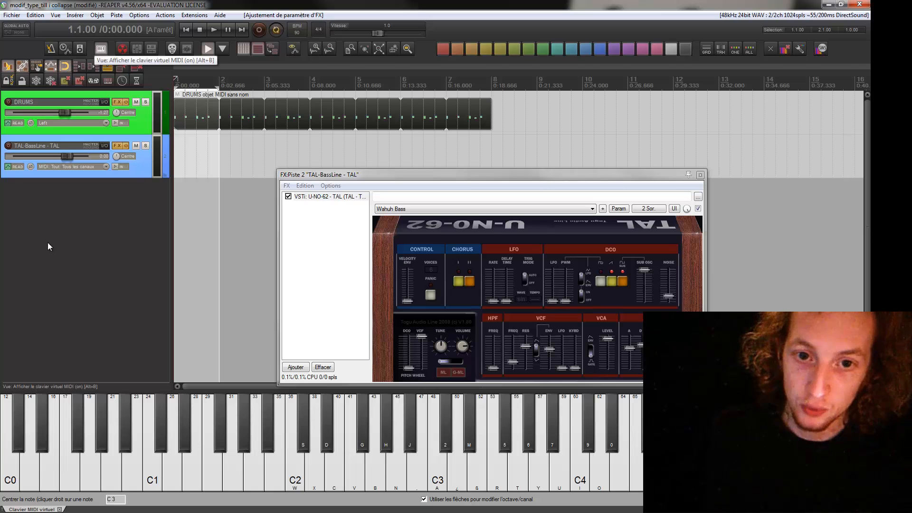
left_click(8, 145)
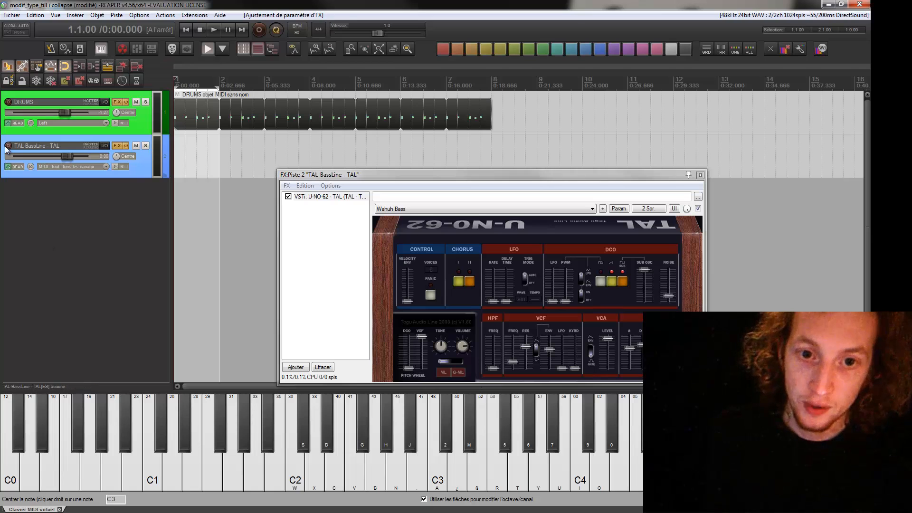
left_click(117, 168)
Set the TAL-BassLine track's input to all MIDI inputs on all channels and audition Wahuh Bass on the virtual MIDI keyboard
mouse_move(155, 197)
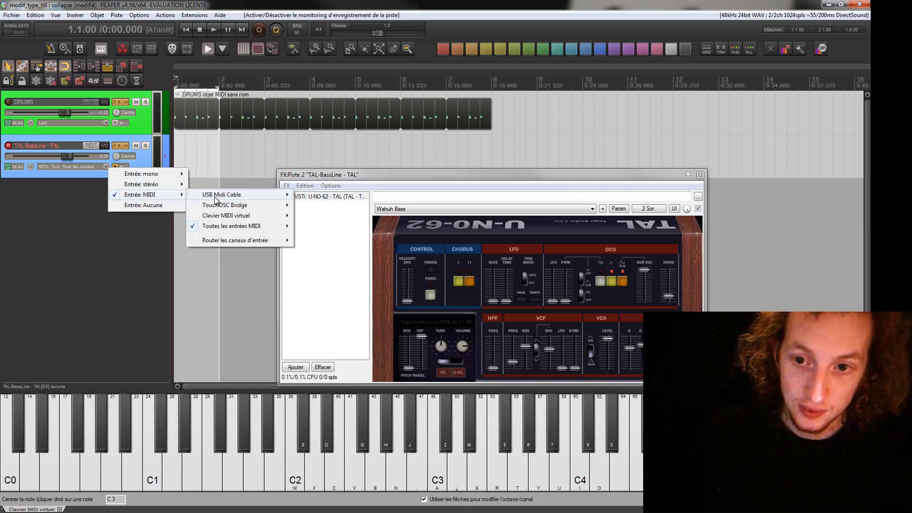
left_click(97, 168)
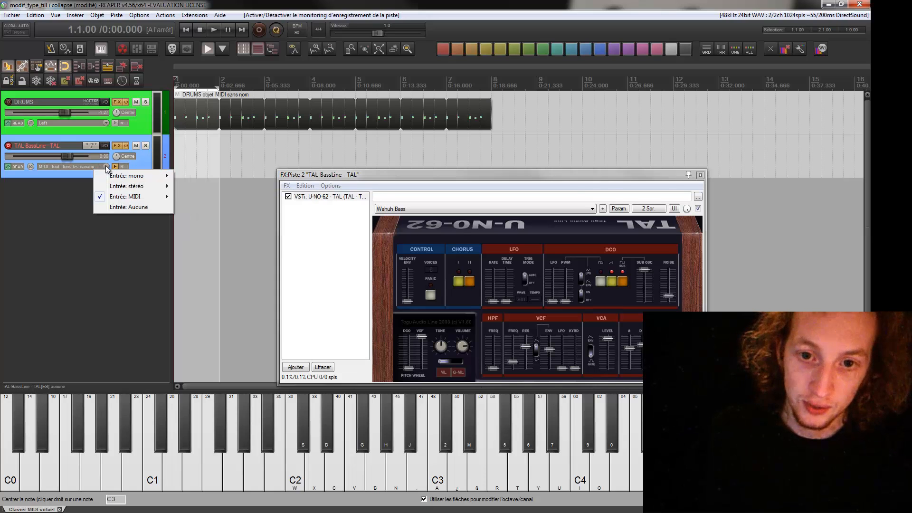
mouse_move(126, 197)
mouse_move(197, 201)
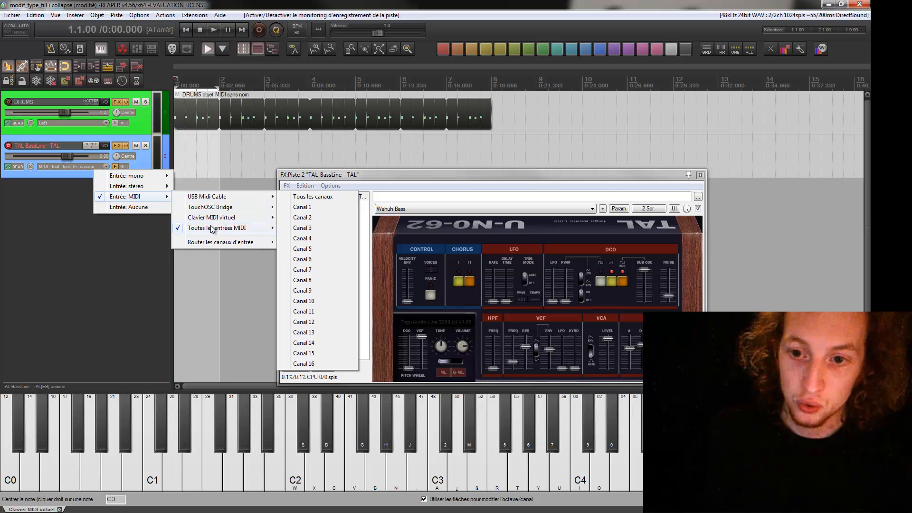
mouse_move(238, 228)
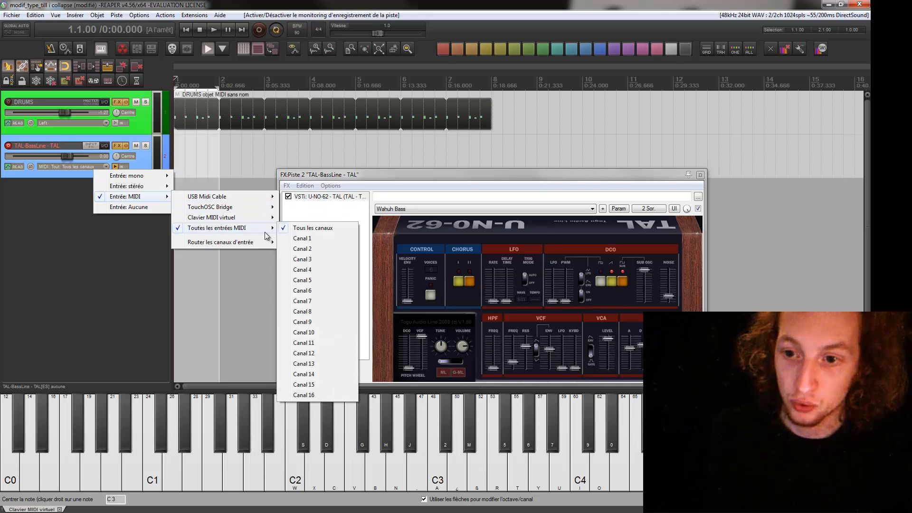
left_click(304, 228)
left_click(175, 486)
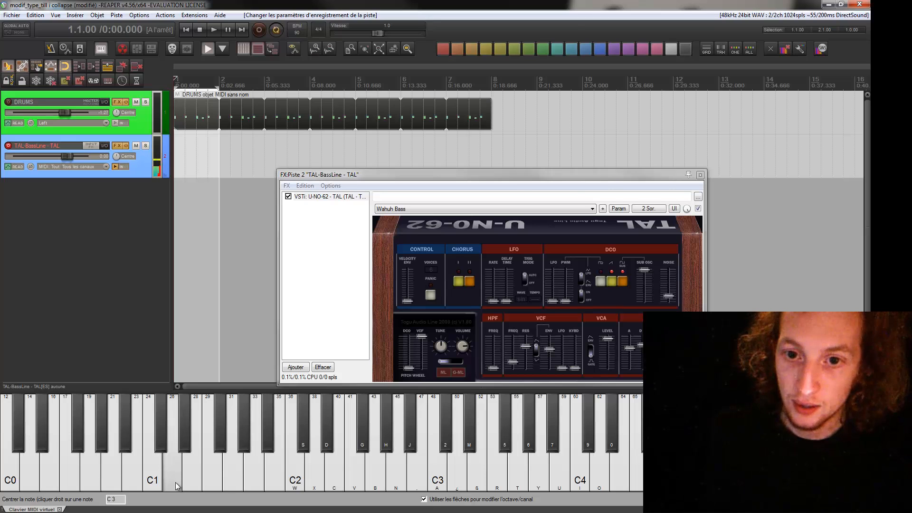
left_click_drag(176, 486, 390, 485)
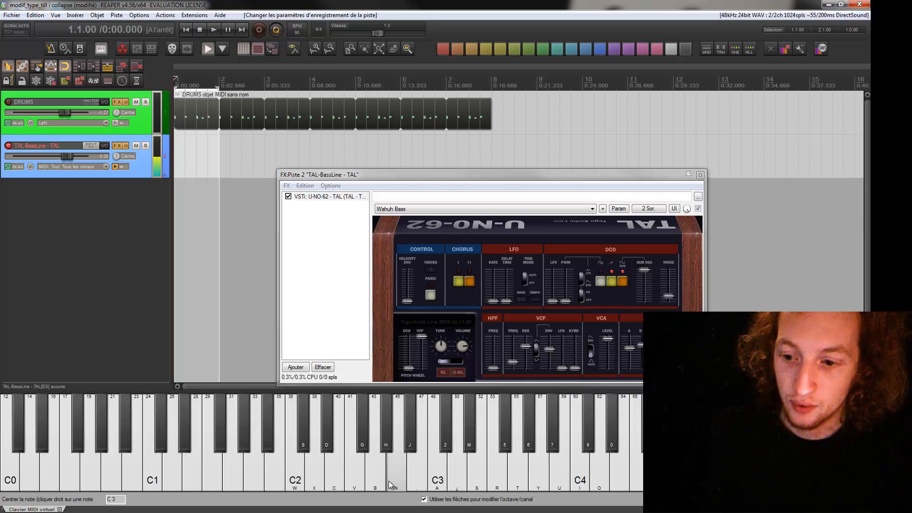
Load the Startup preset in U-NO-62 and audition it with two notes on the virtual MIDI keyboard
left_click(422, 209)
scroll(423, 230, "up", 2)
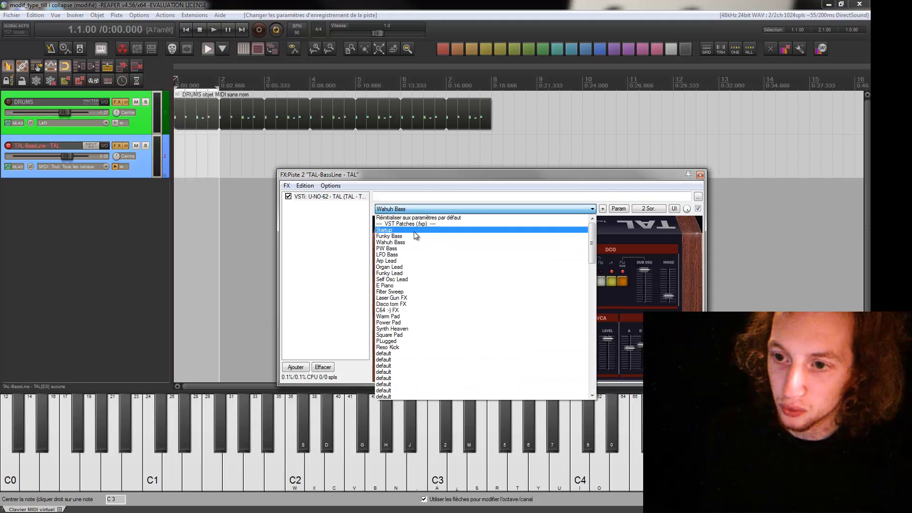
left_click(414, 232)
left_click(308, 469)
left_click(416, 465)
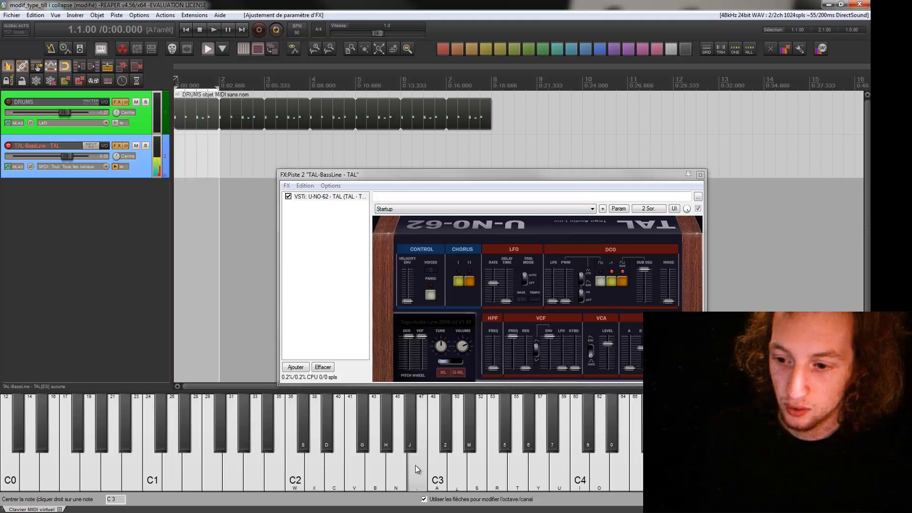
Load the Funky Bass preset in U-NO-62 and audition it with a few notes on the virtual MIDI keyboard
left_click(406, 209)
left_click(404, 224)
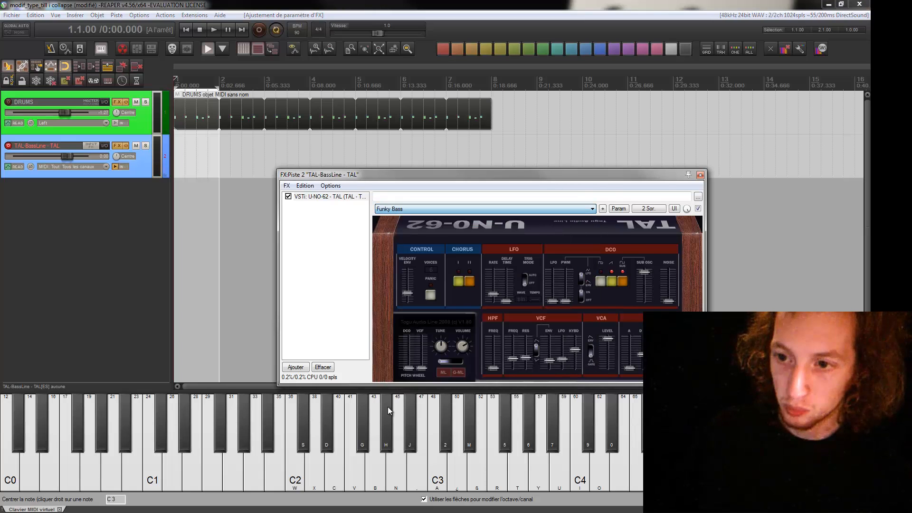
left_click(306, 468)
left_click(302, 469)
left_click(414, 478)
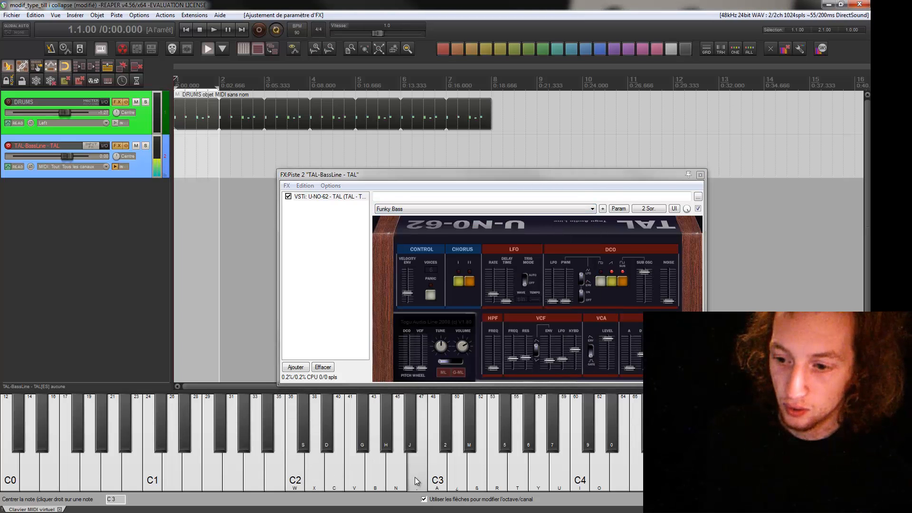
Load the Wahuh Bass preset in U-NO-62 and audition it on the virtual MIDI keyboard
left_click(451, 476)
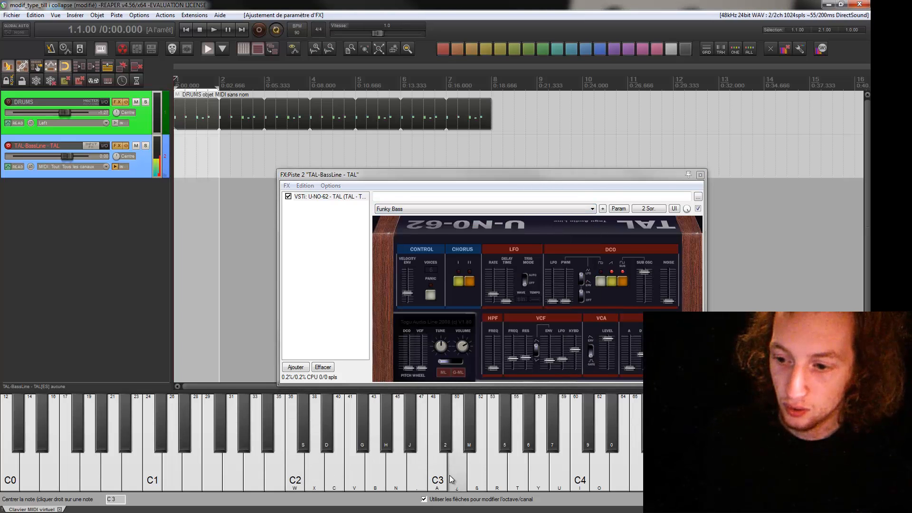
left_click(398, 208)
left_click(398, 257)
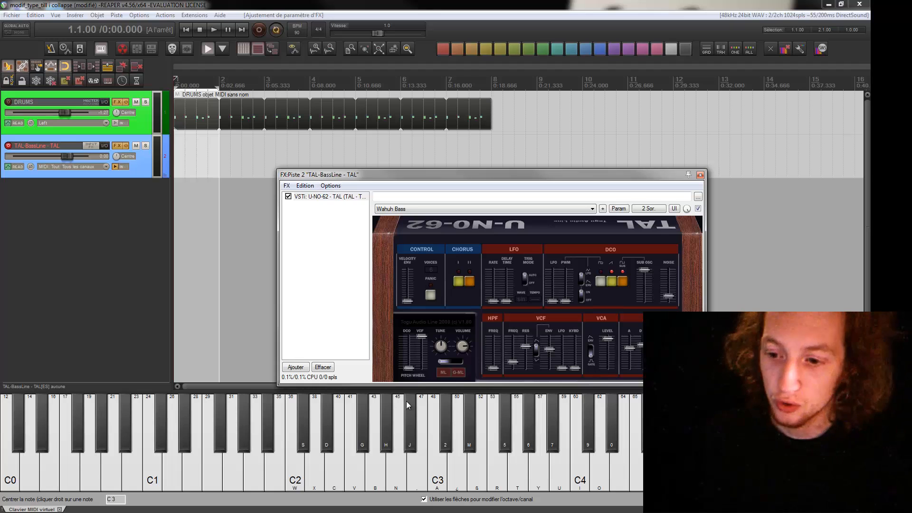
left_click(415, 478)
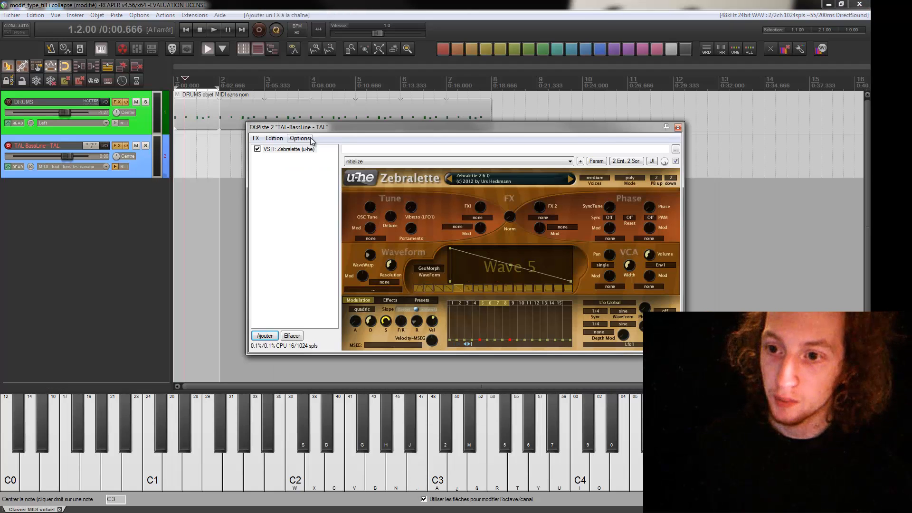
Load the HS Amy preset in Zebralette and audition it with low notes on the virtual MIDI keyboard
left_click(460, 160)
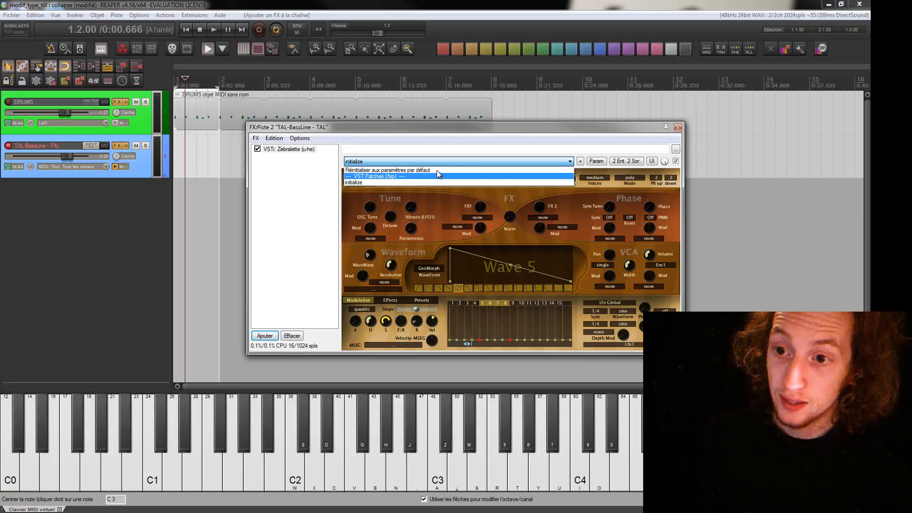
left_click(463, 130)
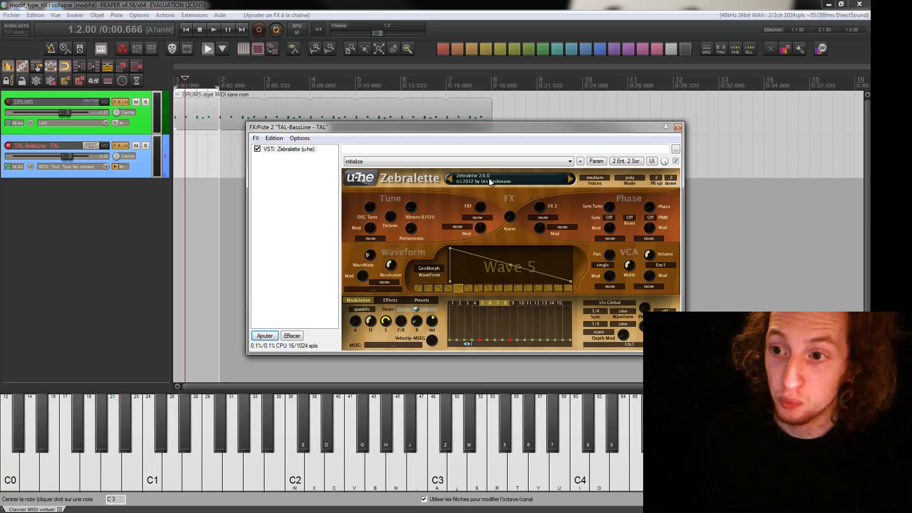
left_click(571, 180)
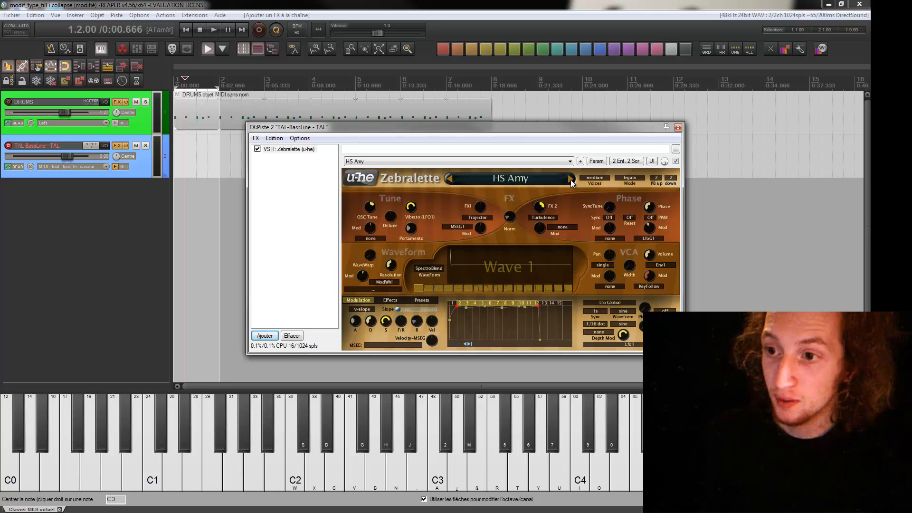
left_click(317, 479)
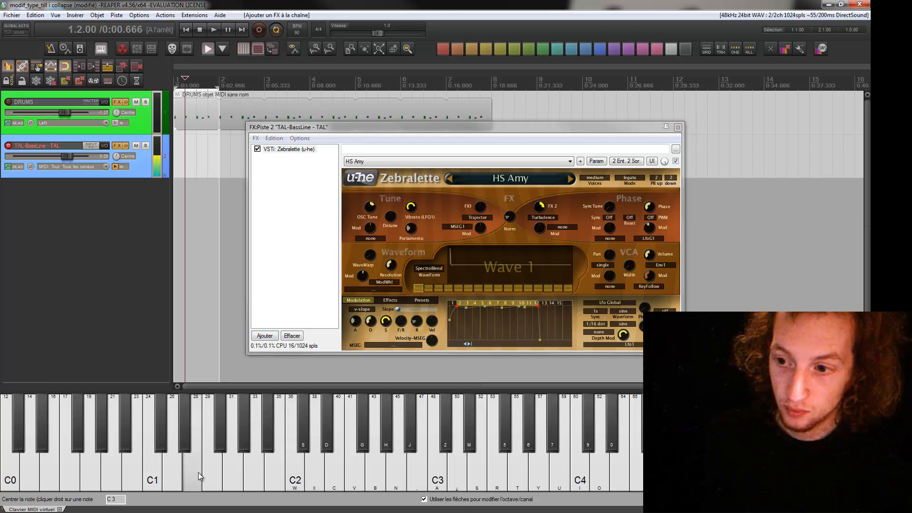
Load the HS Plod Bass preset in Zebralette and audition it on the virtual MIDI keyboard
left_click(513, 178)
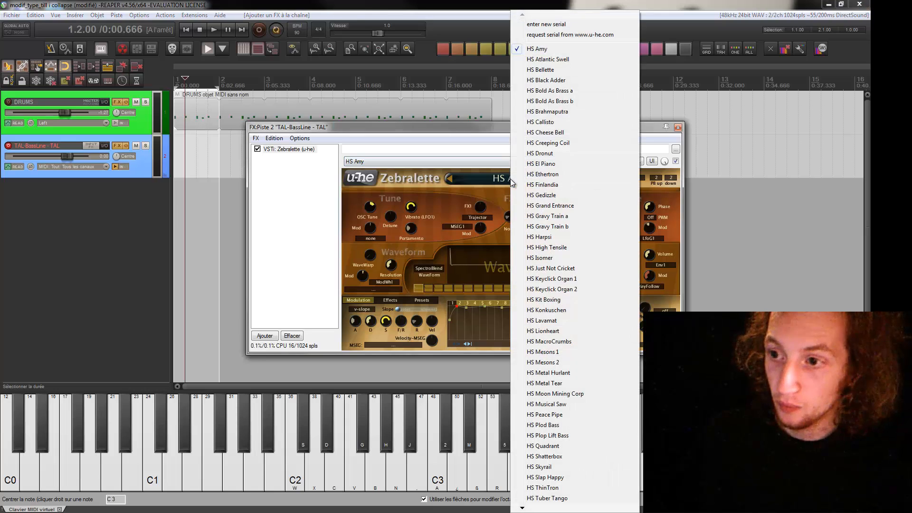
scroll(554, 505, "down", 3)
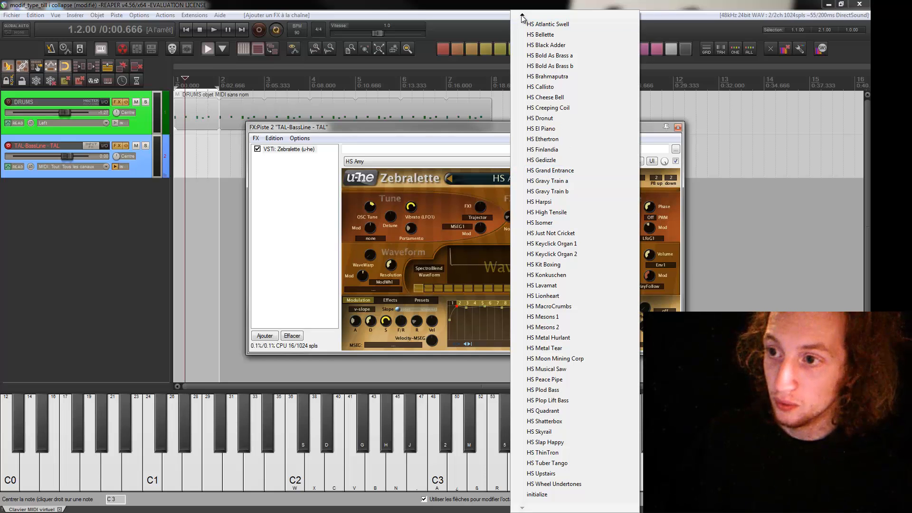
mouse_move(523, 18)
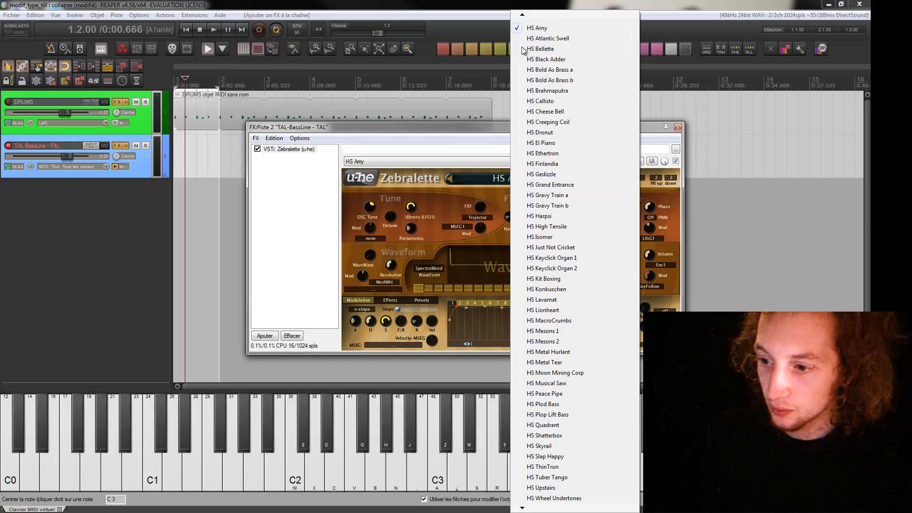
left_click(568, 407)
left_click(316, 481)
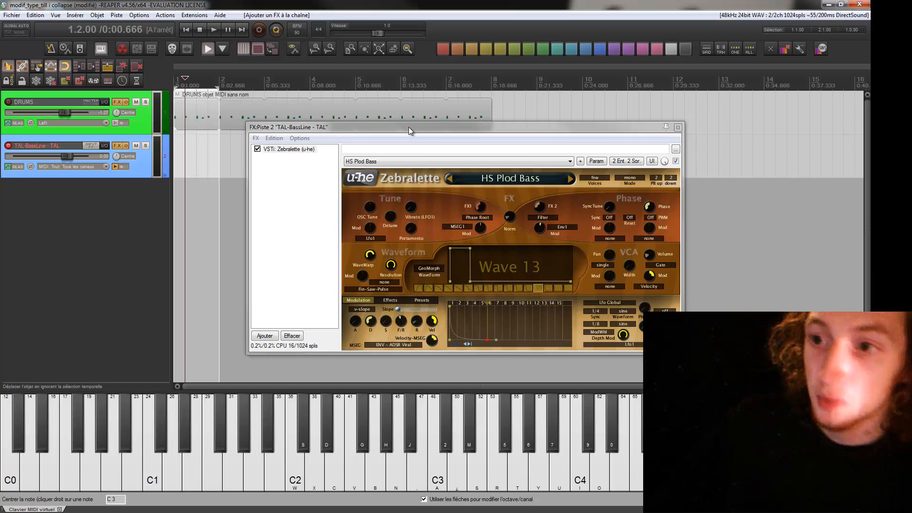
Close the virtual MIDI keyboard and draw a one-measure MIDI item at measure 1 on the TAL-BassLine track
left_click_drag(410, 128, 491, 120)
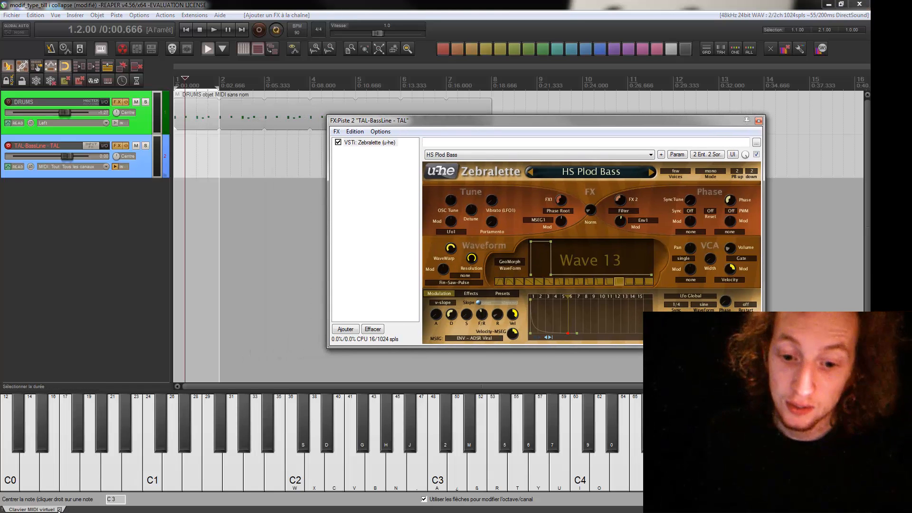
left_click(60, 510)
key("space")
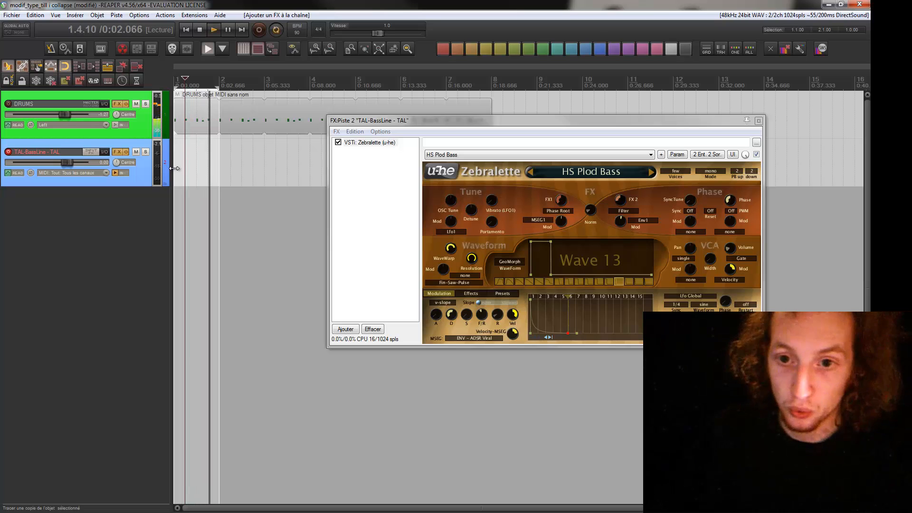
key("ctrl+space")
left_click_drag(177, 175, 216, 171)
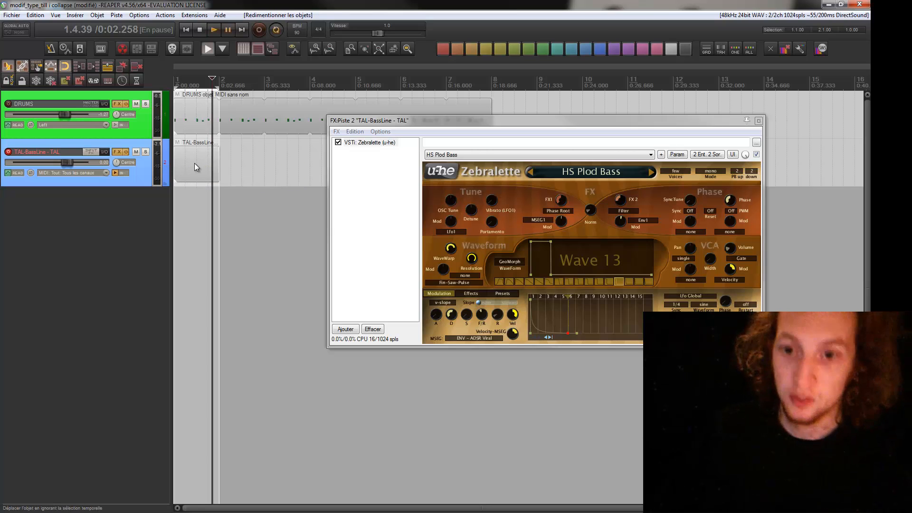
Open the TAL-BassLine item in the MIDI editor with its single measure enlarged
double_click(191, 169)
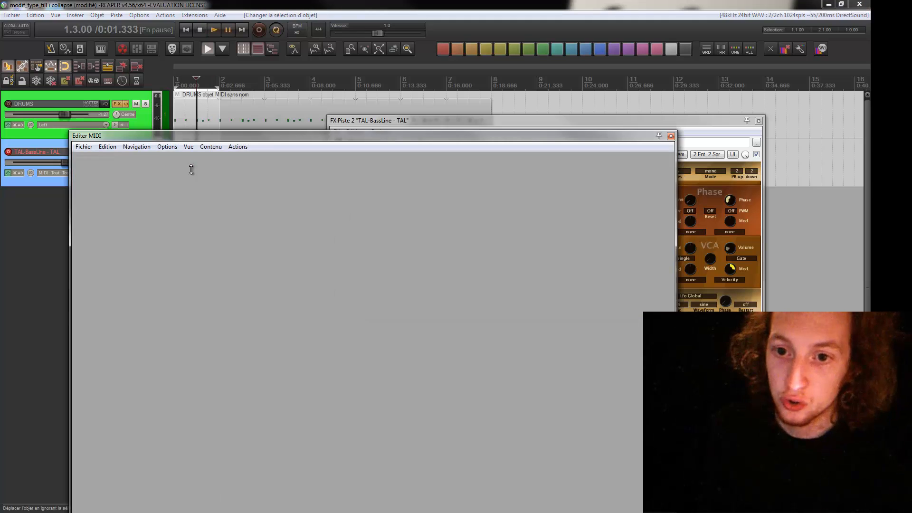
left_click_drag(233, 136, 293, 123)
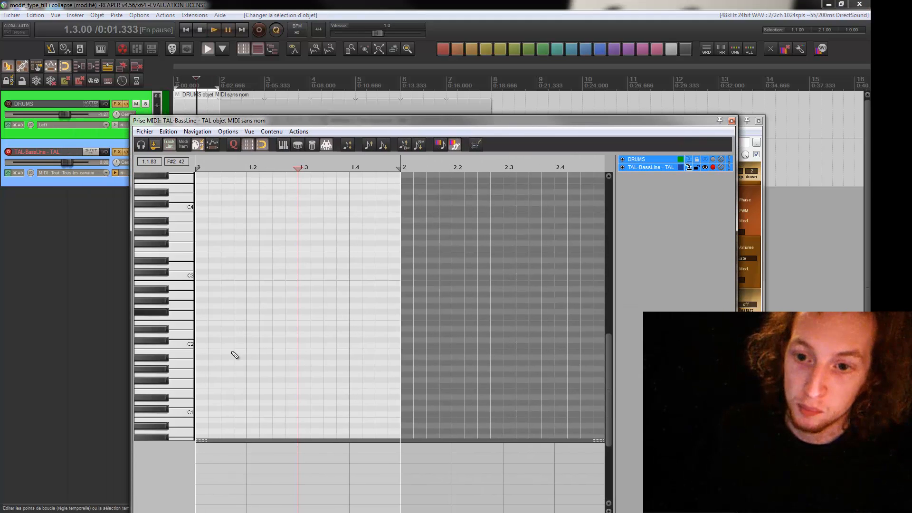
scroll(236, 354, "up", 5)
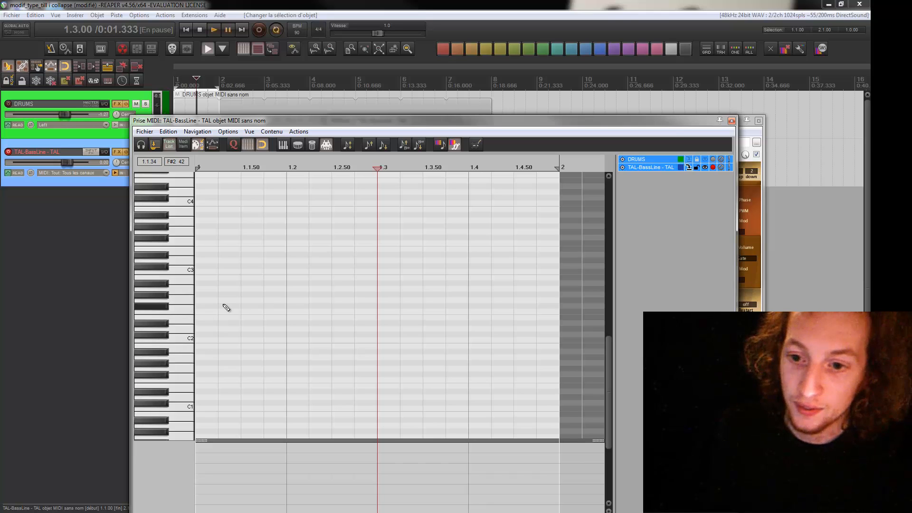
left_click_drag(224, 311, 309, 312)
key("ctrl+z")
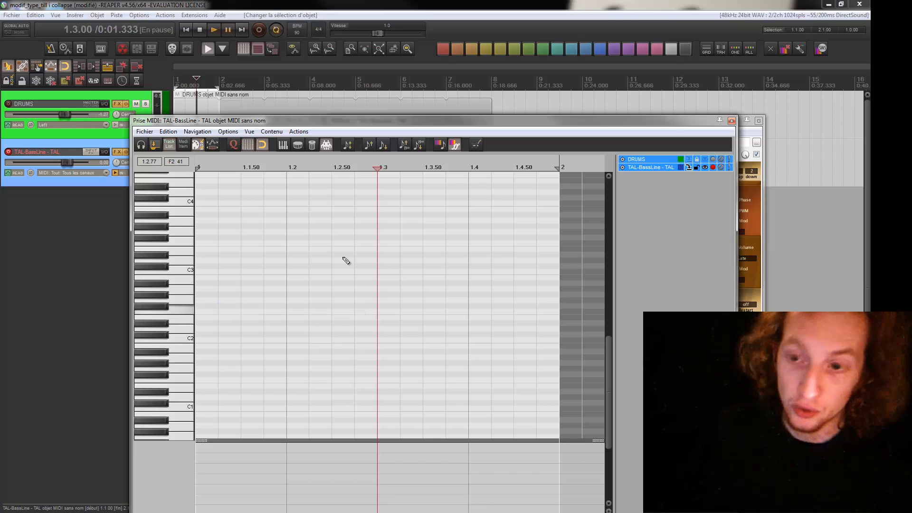
left_click(298, 144)
left_click(219, 305)
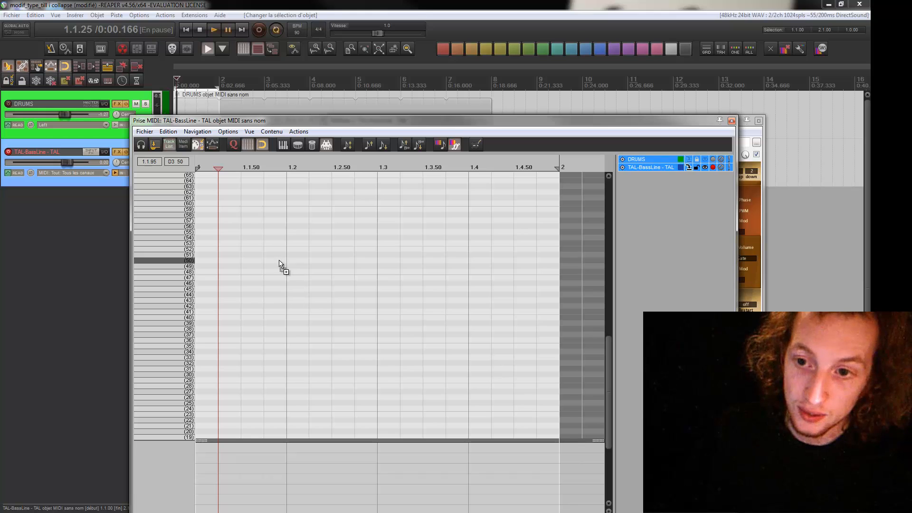
left_click(242, 294)
left_click(296, 150)
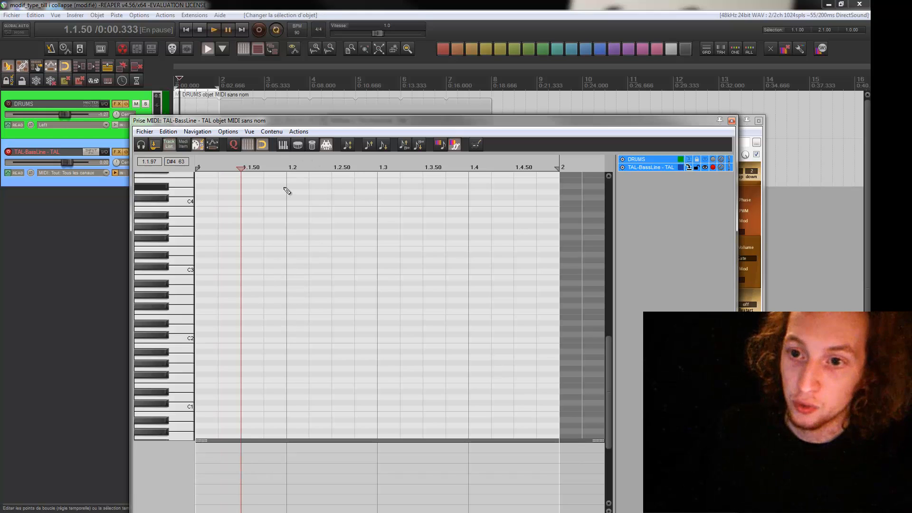
Play the drum loop and audition C2 and C3 over it with the MIDI editor's piano keys
left_click_drag(332, 123, 528, 97)
key("space")
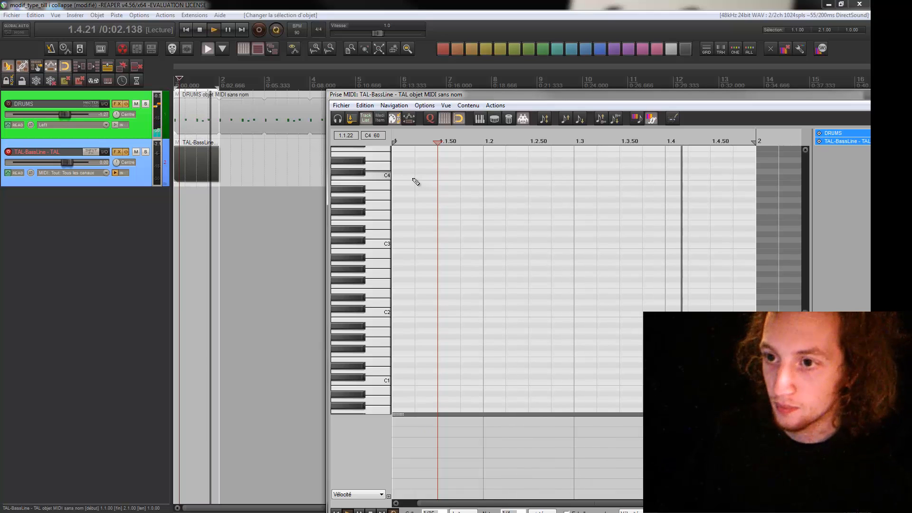
left_click(383, 312)
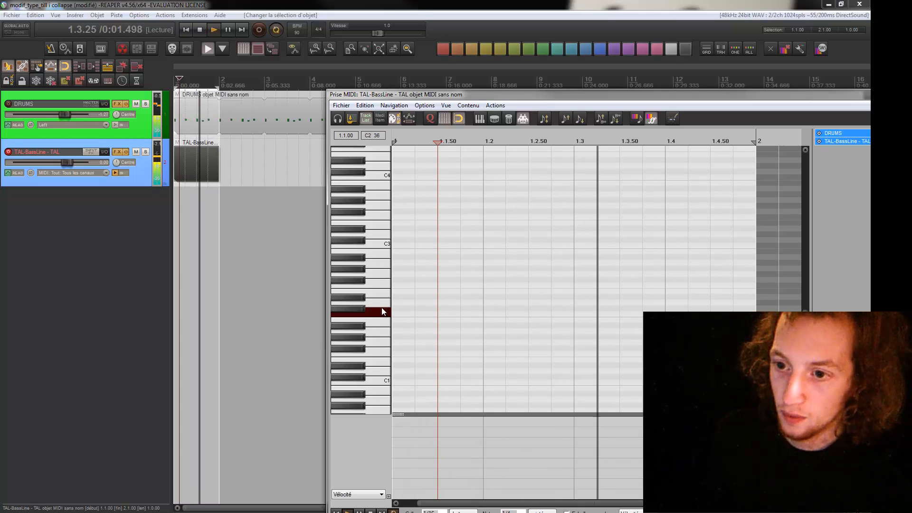
left_click(381, 247)
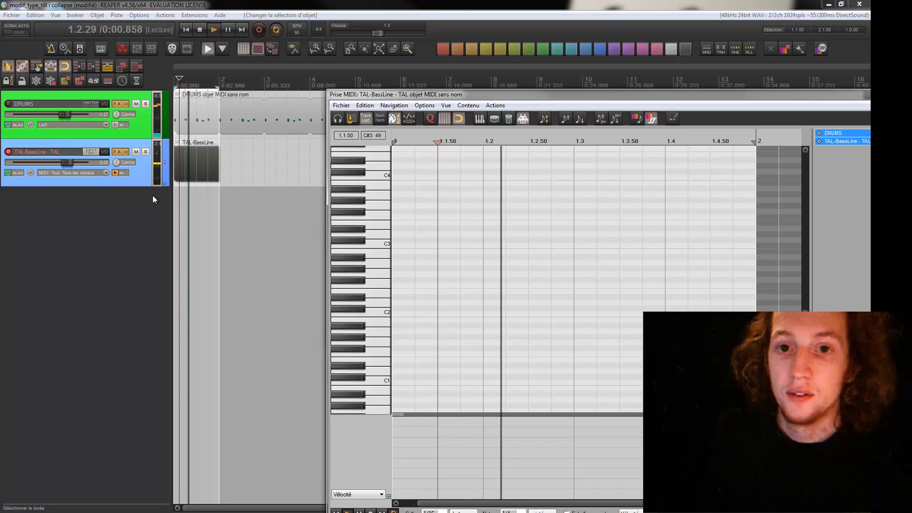
Uncover the Zebralette window and set its oscillator volume to 81.00
left_click_drag(418, 95, 262, 379)
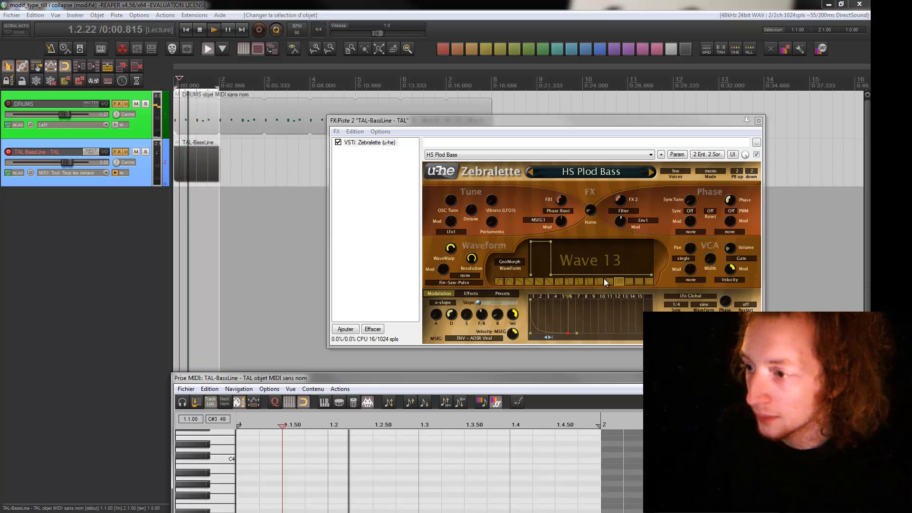
key("space")
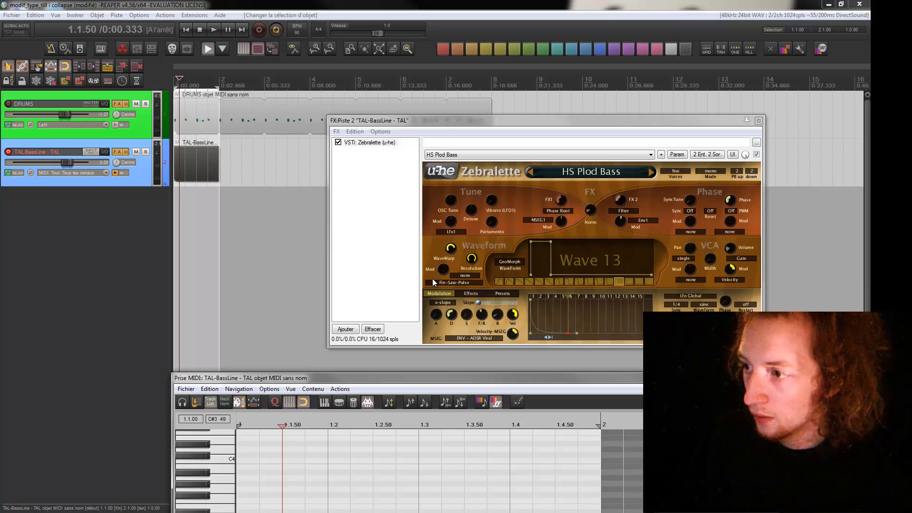
left_click(731, 248)
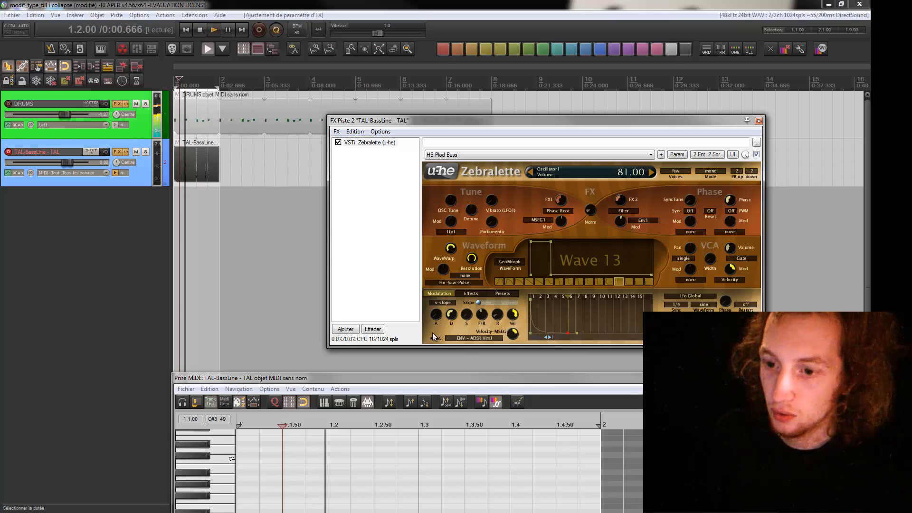
Bring the MIDI editor back up and audition notes just below C3 on its piano keys while the drum loop plays
left_click_drag(422, 381, 437, 123)
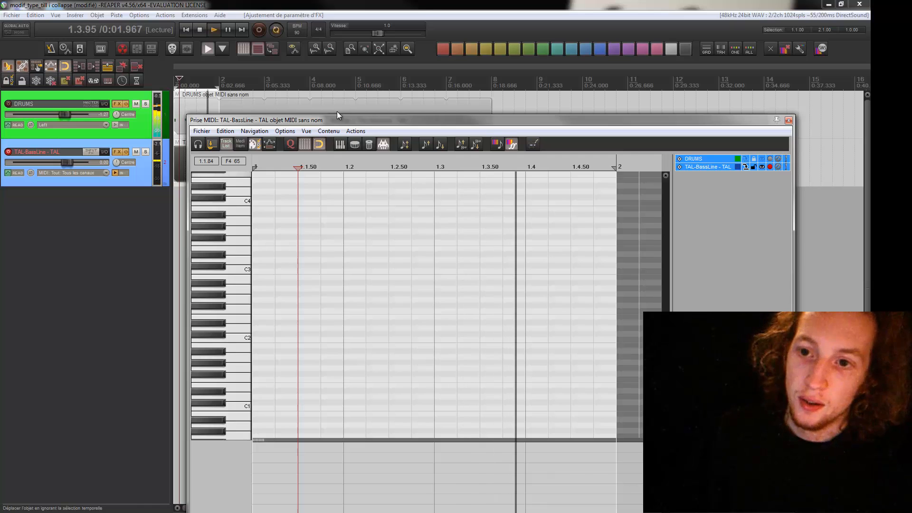
key("space")
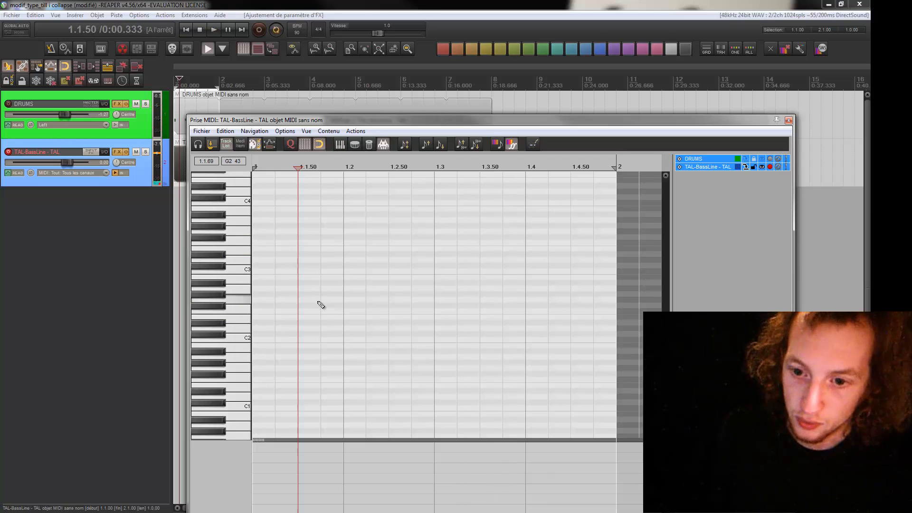
key("space")
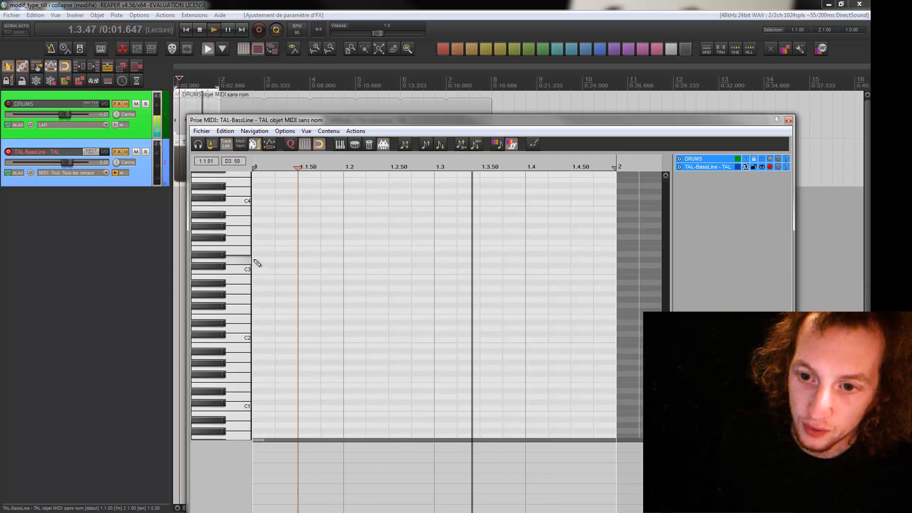
left_click(249, 275)
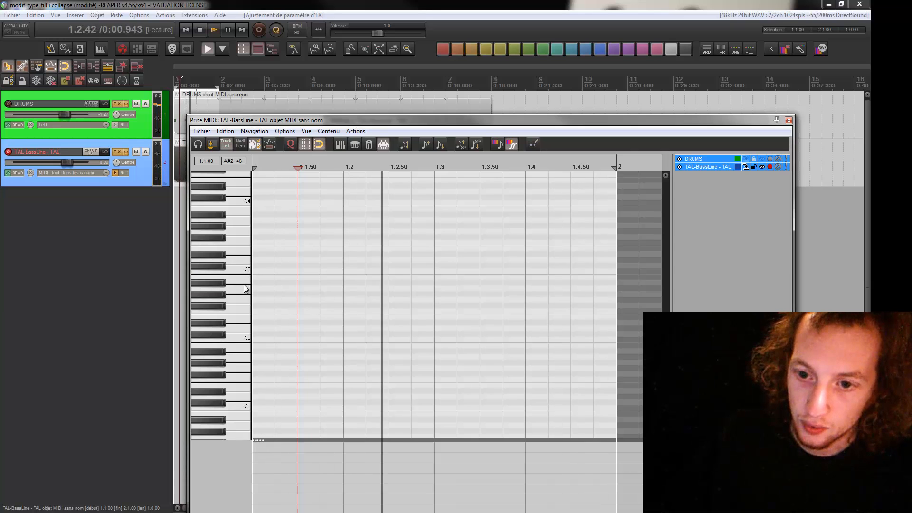
left_click(243, 292)
Draw a three-note bass line: A2 from 1.1 to 1.3, G#2 from 1.3 to 1.4 and F#2 from 1.4 to 2
left_click(257, 288)
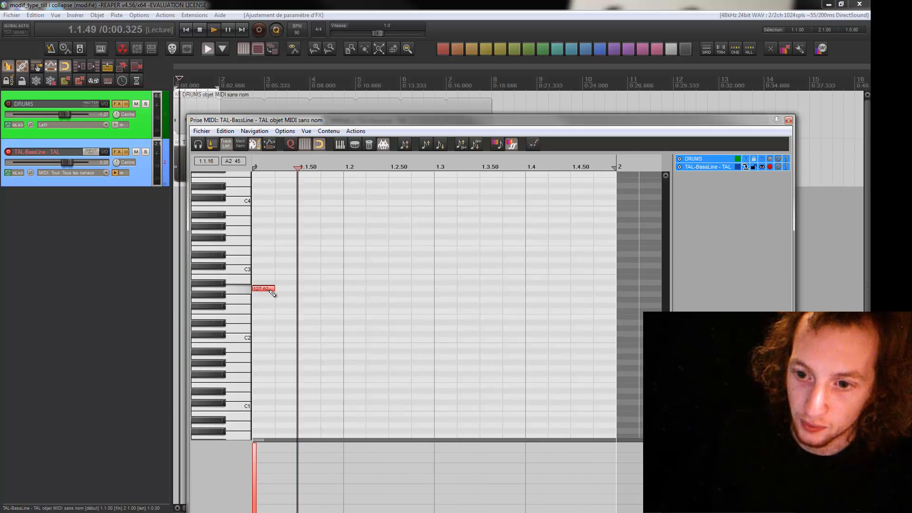
left_click_drag(315, 291, 436, 292)
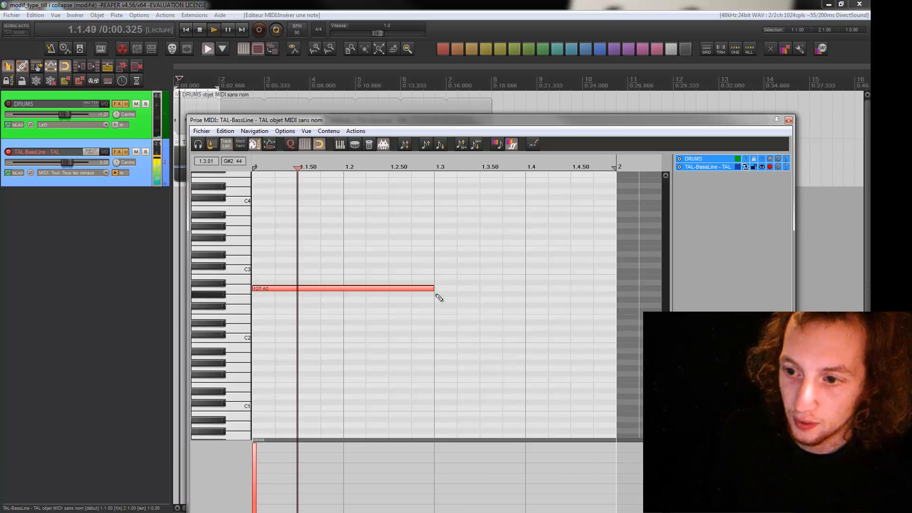
left_click_drag(437, 294, 526, 300)
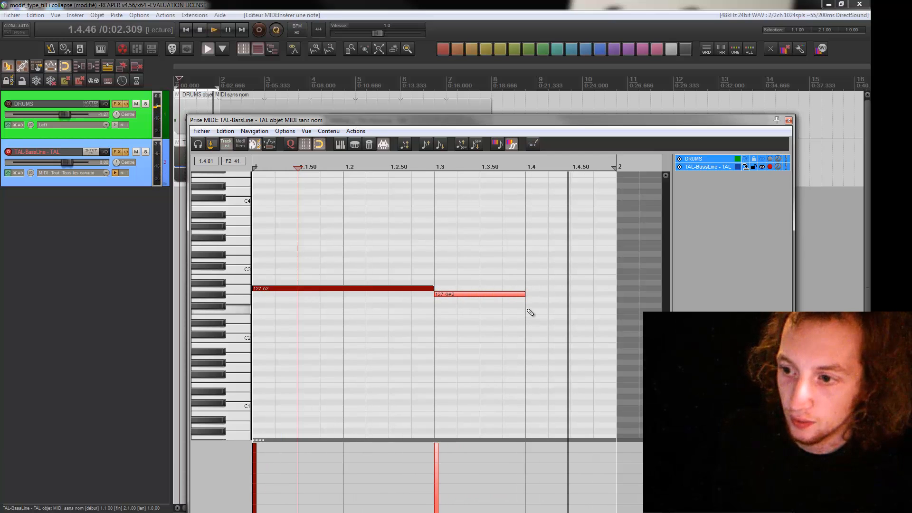
left_click_drag(527, 305, 620, 308)
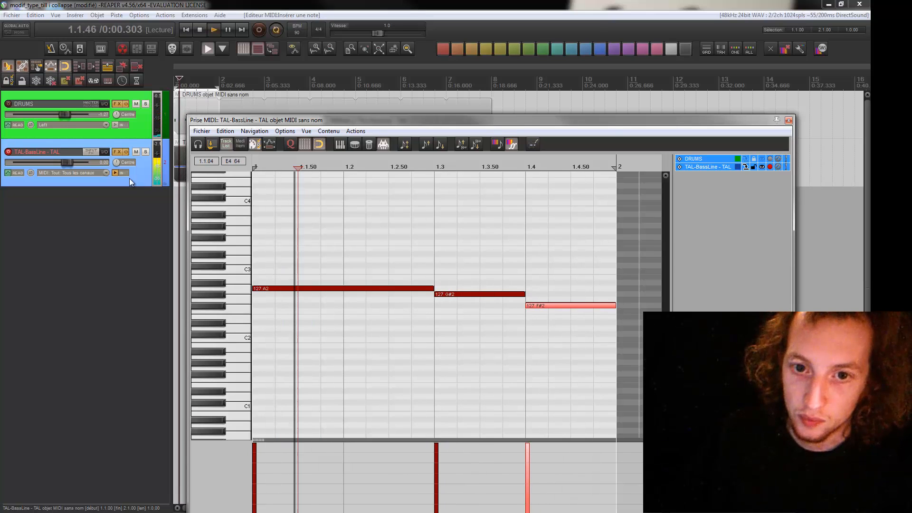
Raise the TAL-BassLine track's volume to about 2 dB and close the MIDI editor
right_click(86, 107)
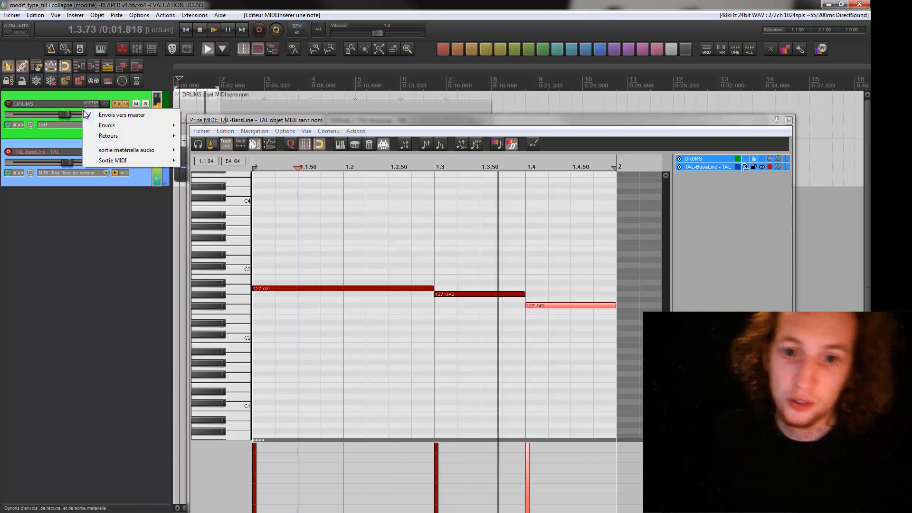
left_click(67, 200)
left_click_drag(68, 165, 69, 164)
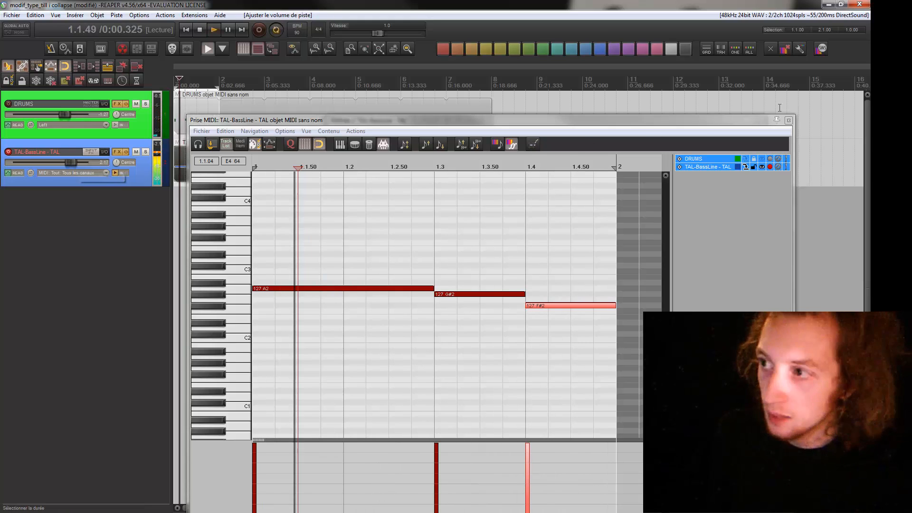
left_click(789, 121)
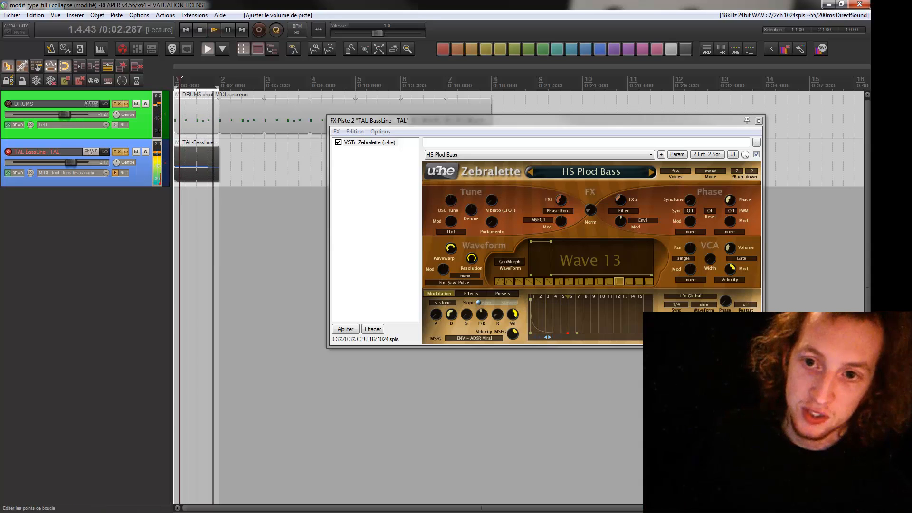
Extend the loop range and the repeating bass item to the start of bar 3, and glue the item
left_click_drag(218, 88, 262, 88)
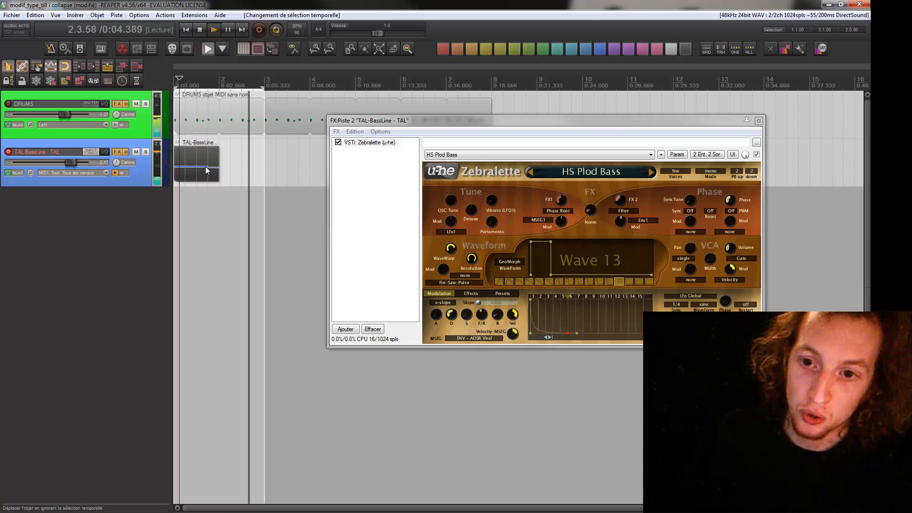
key("space")
left_click_drag(218, 165, 265, 166)
key("space")
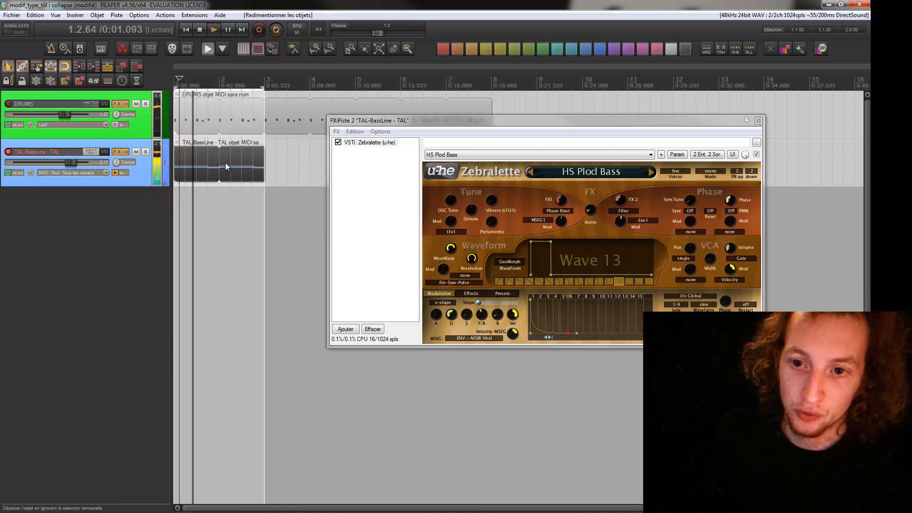
key("ctrl+g")
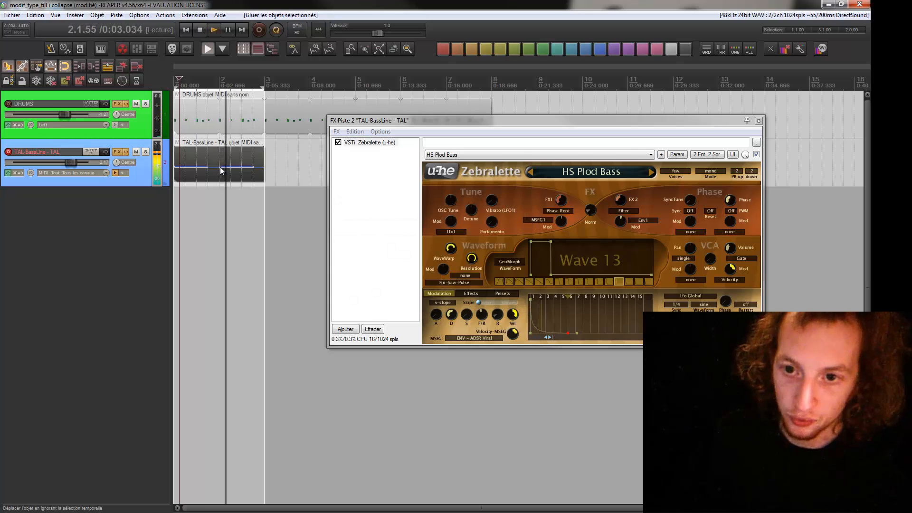
Open the glued bass item in the MIDI editor and raise its last note, at 2.4, by one octave to F#3
double_click(220, 166)
scroll(434, 290, "up", 5)
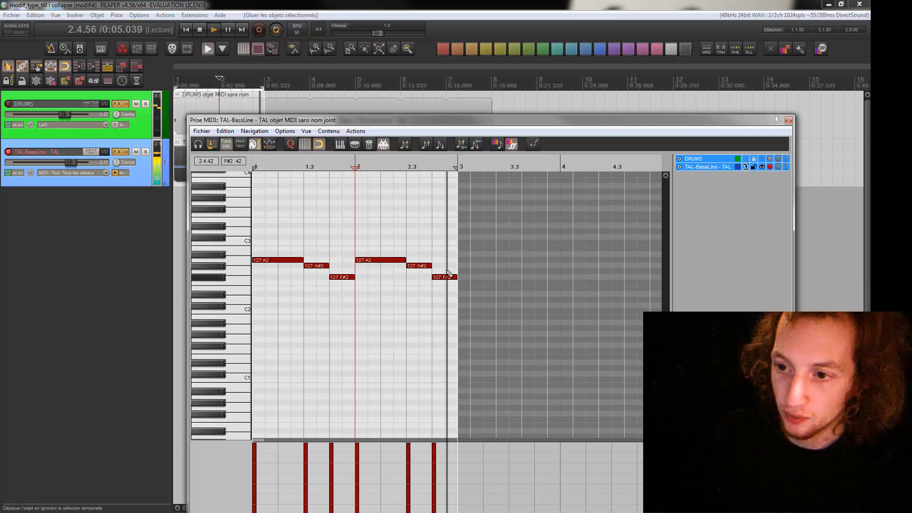
left_click_drag(457, 252, 443, 307)
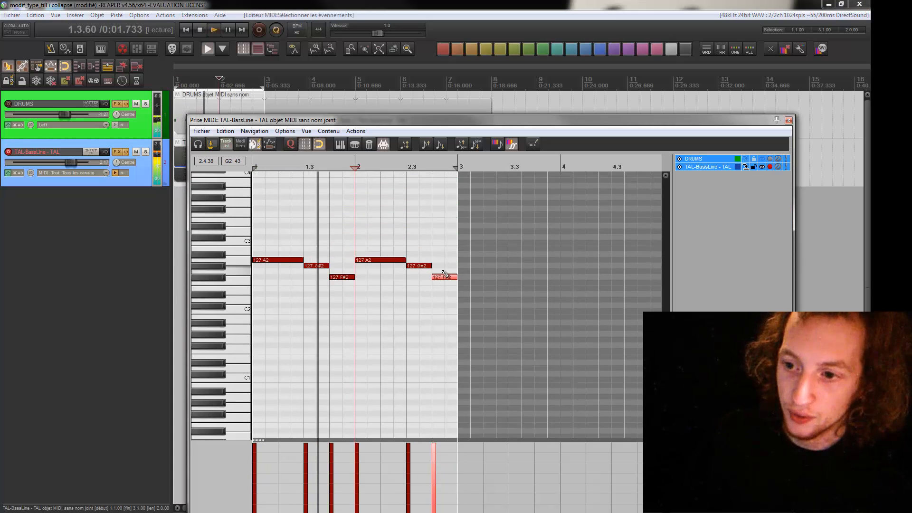
key("space")
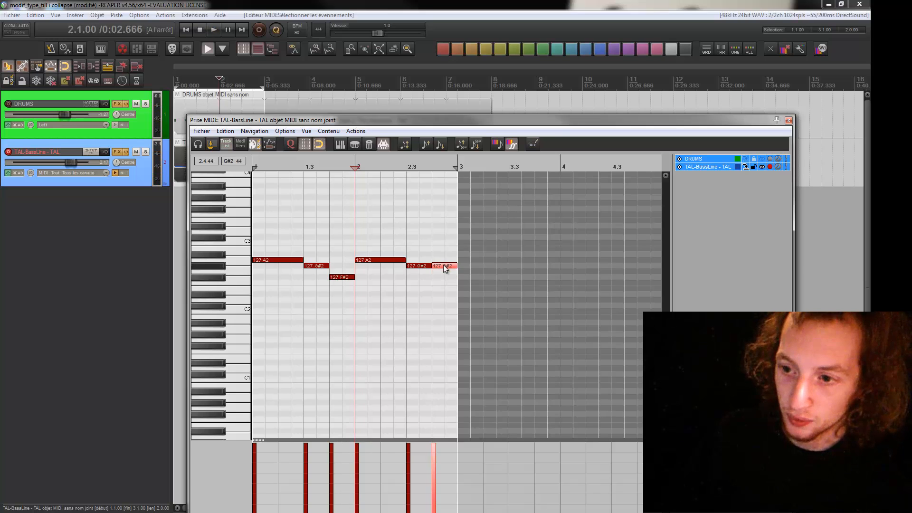
left_click(461, 149)
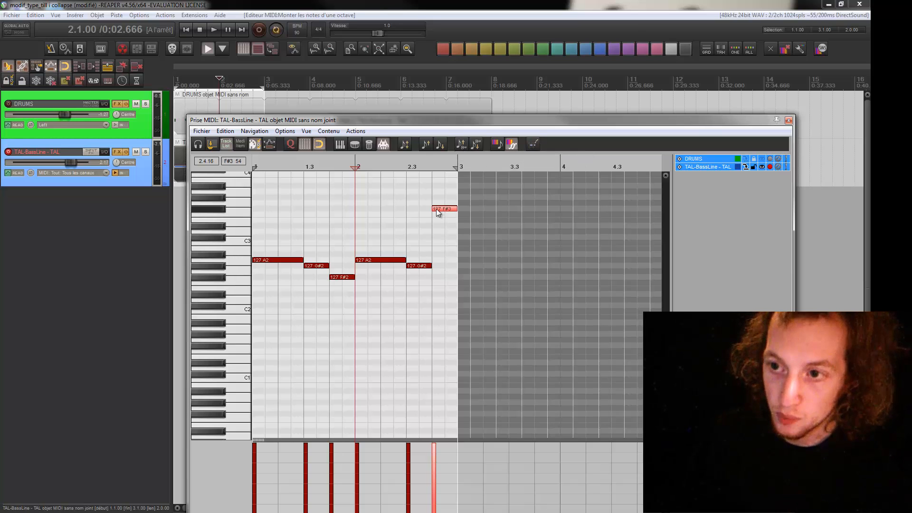
left_click(427, 145)
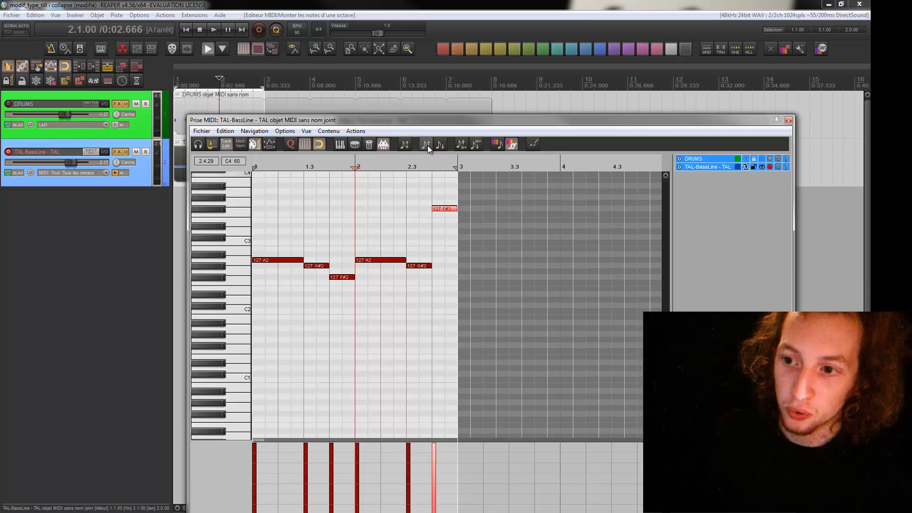
left_click(428, 145)
left_click(438, 145)
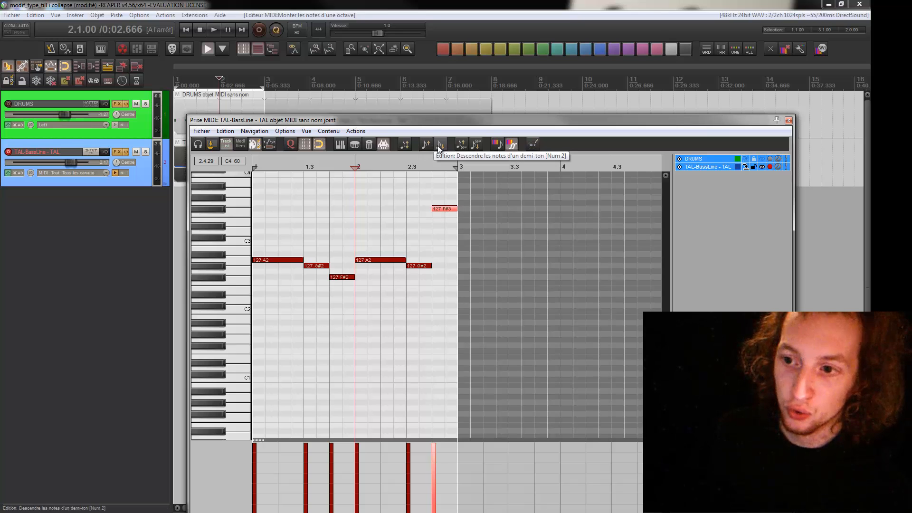
Play the loop from the start of bar 1 and move the MIDI editor up to reveal its grid settings
left_click(345, 278)
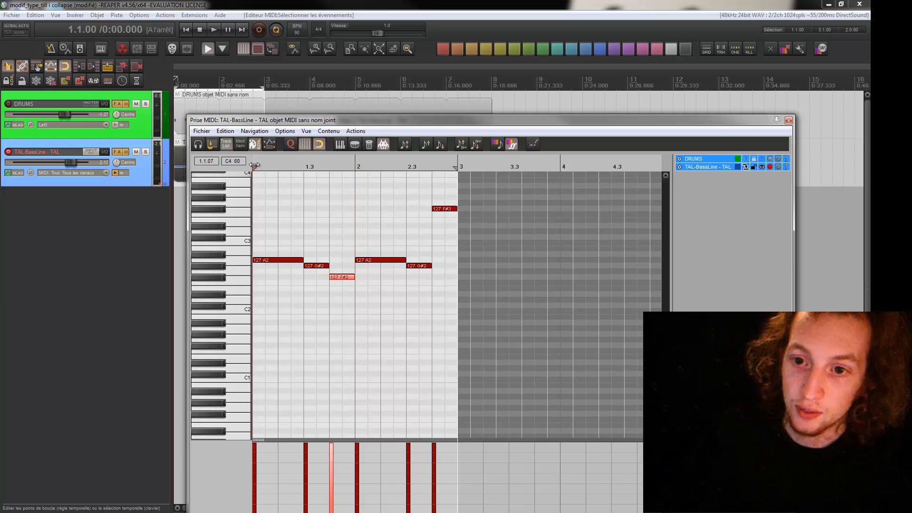
key("space")
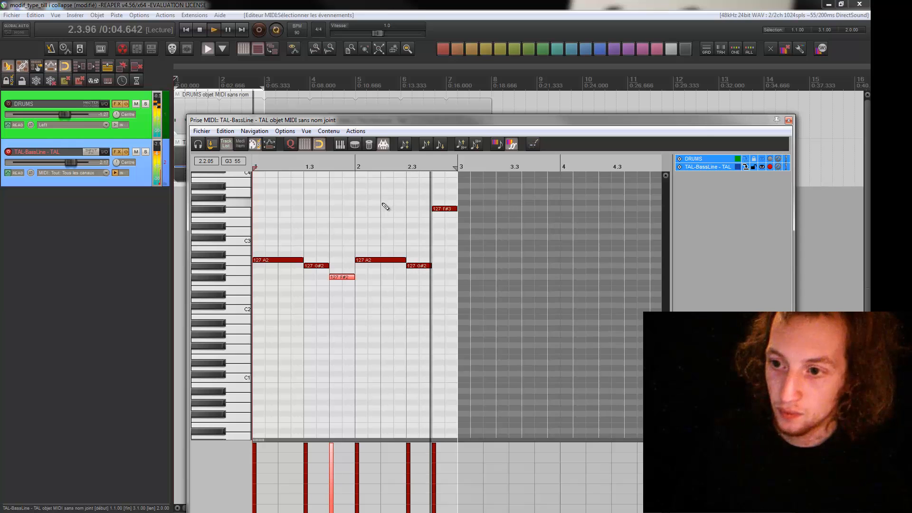
left_click_drag(403, 121, 408, 72)
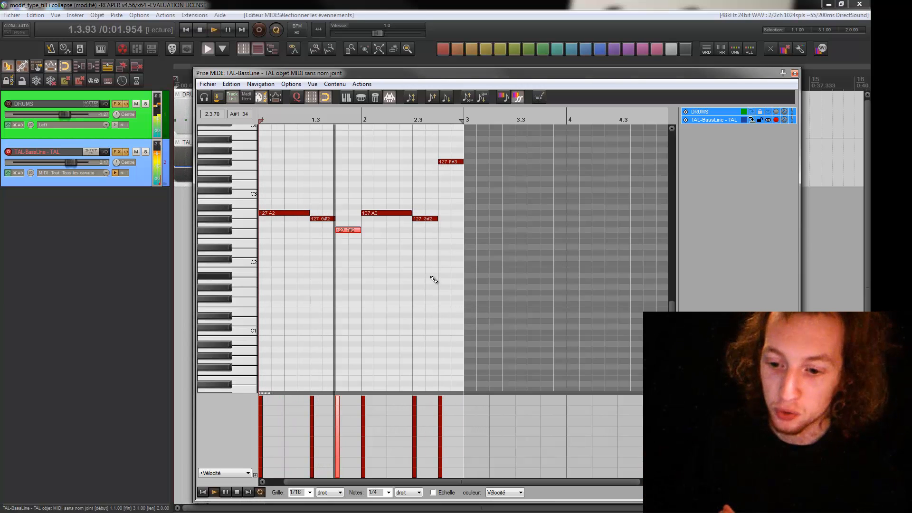
Try a 1/4 grid in the MIDI editor and return the grid to 1/16
left_click(310, 493)
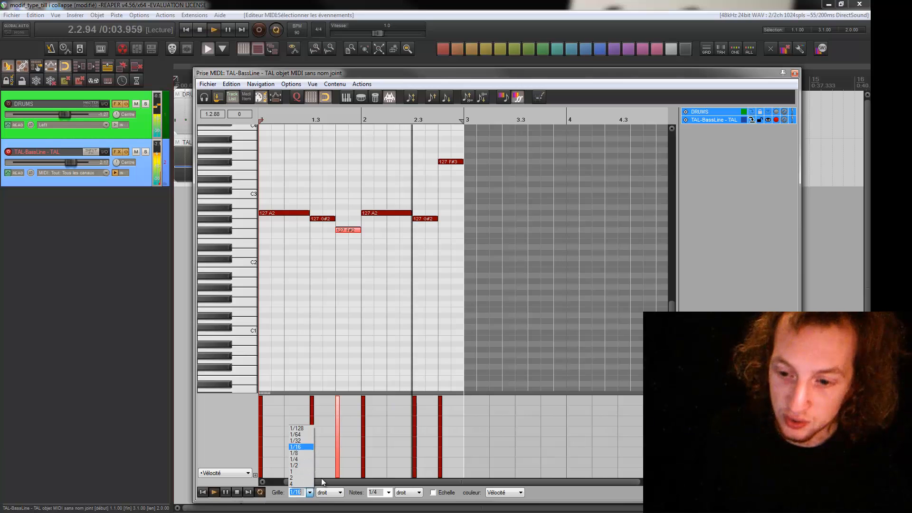
left_click(302, 460)
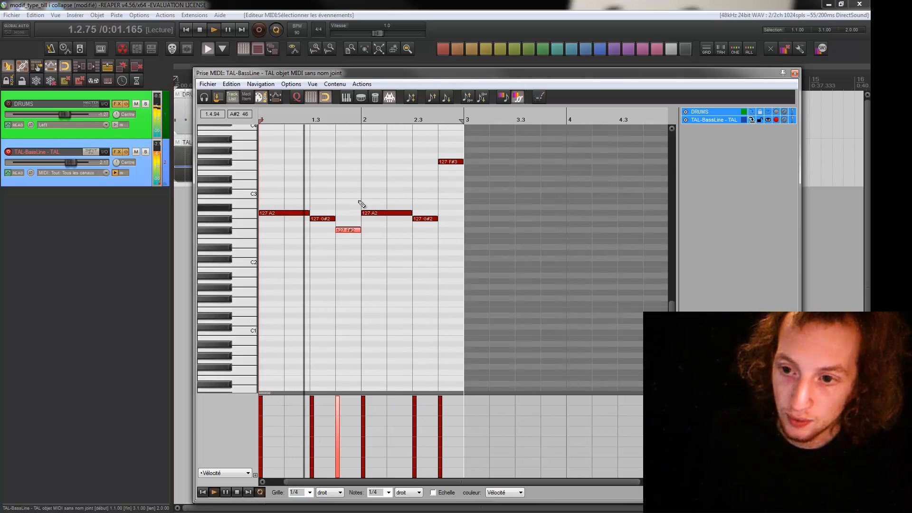
left_click(309, 493)
left_click(306, 448)
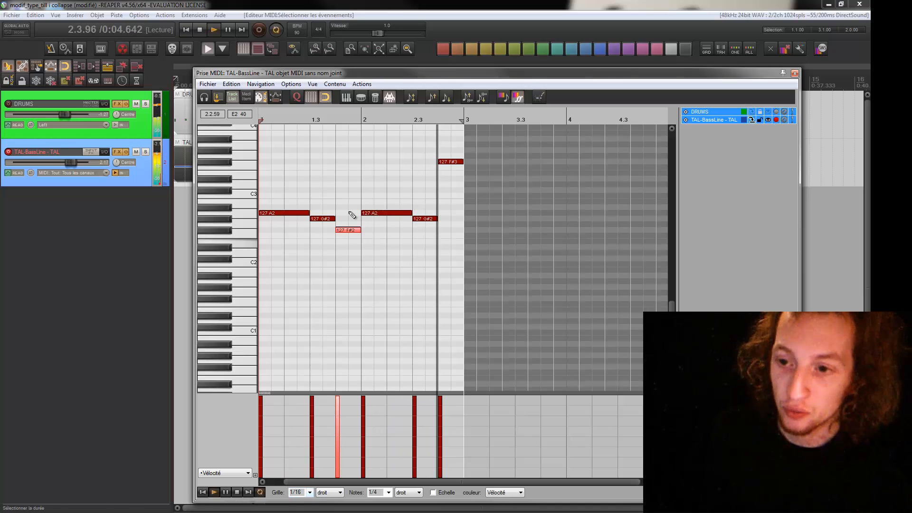
left_click(309, 495)
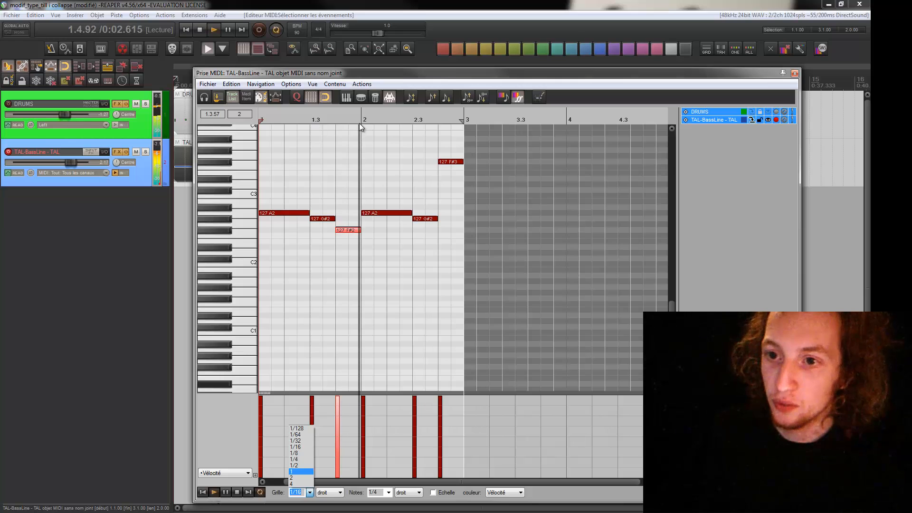
left_click(572, 138)
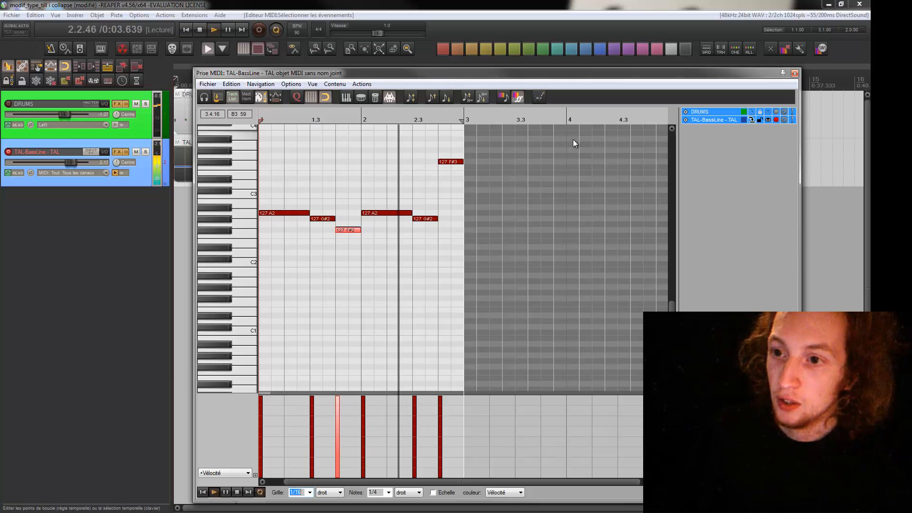
Close the MIDI editor and the Zebralette effects window, and stop playback
left_click(795, 74)
left_click_drag(472, 120, 567, 191)
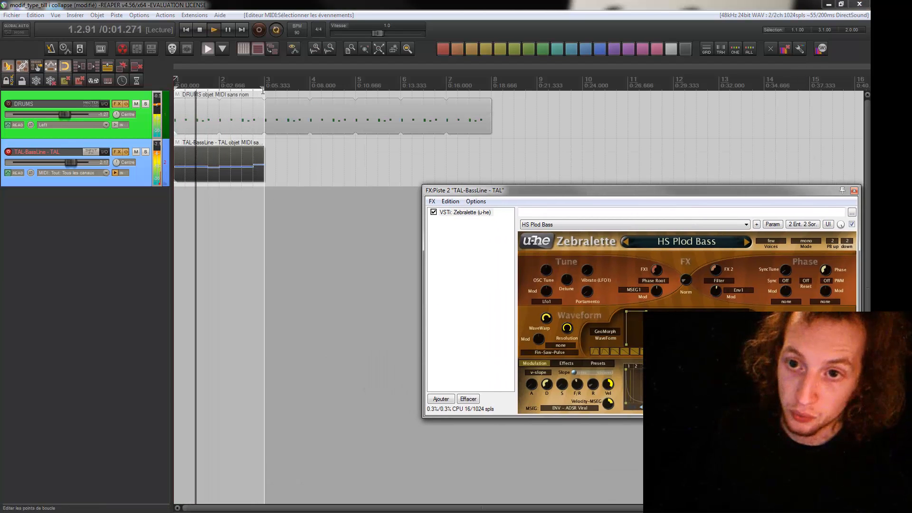
key("Escape")
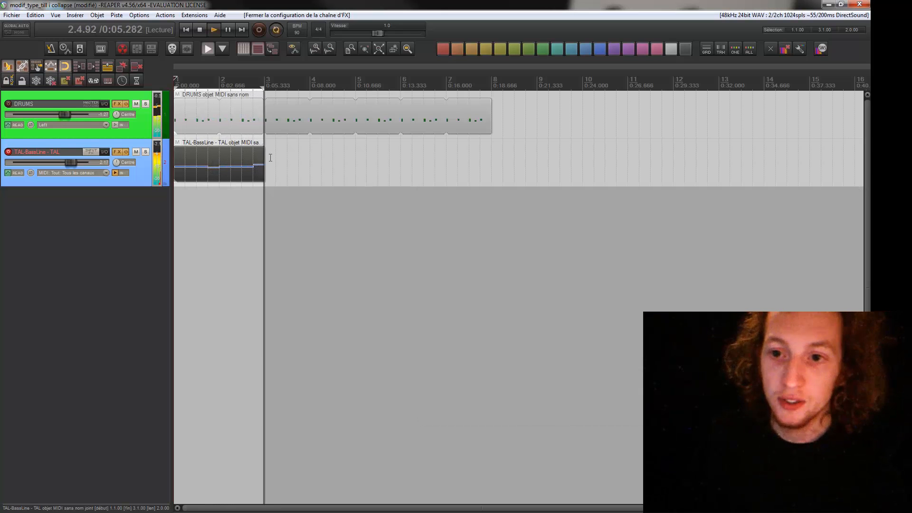
key("space")
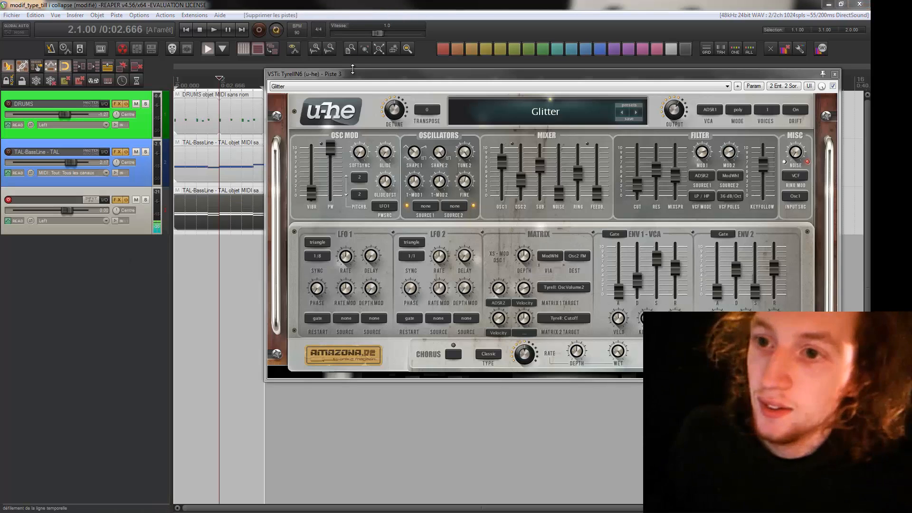
Move the TyrellN6 window clear of the tracks and rename the TAL-BassLine track Basse
left_click_drag(352, 70, 296, 108)
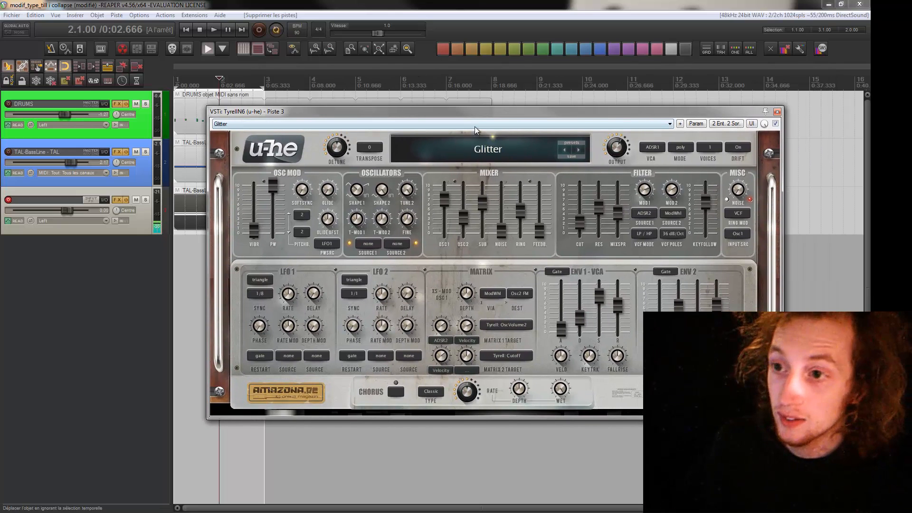
left_click_drag(487, 112, 580, 96)
double_click(80, 150)
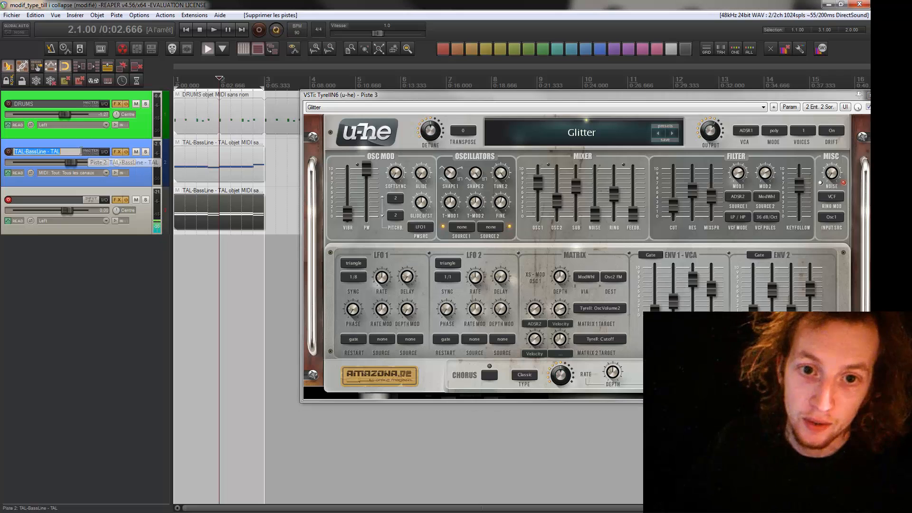
type("Basse")
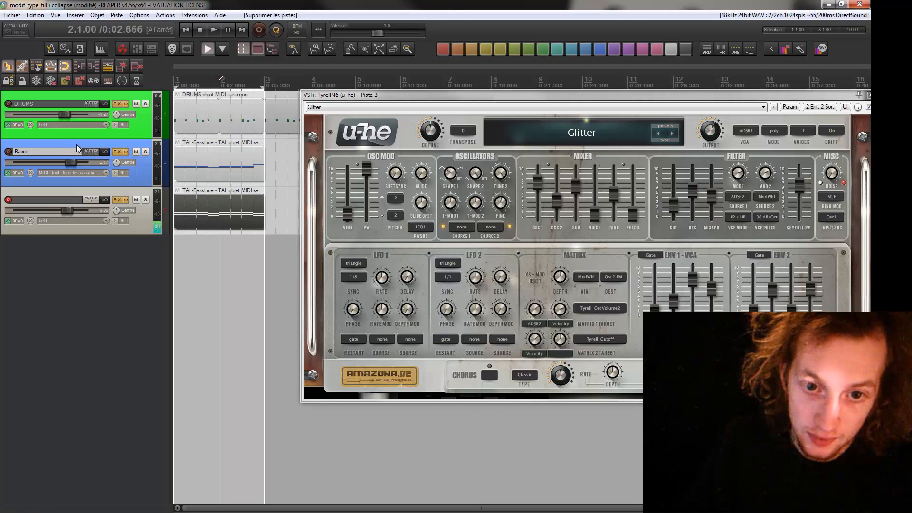
key("Return")
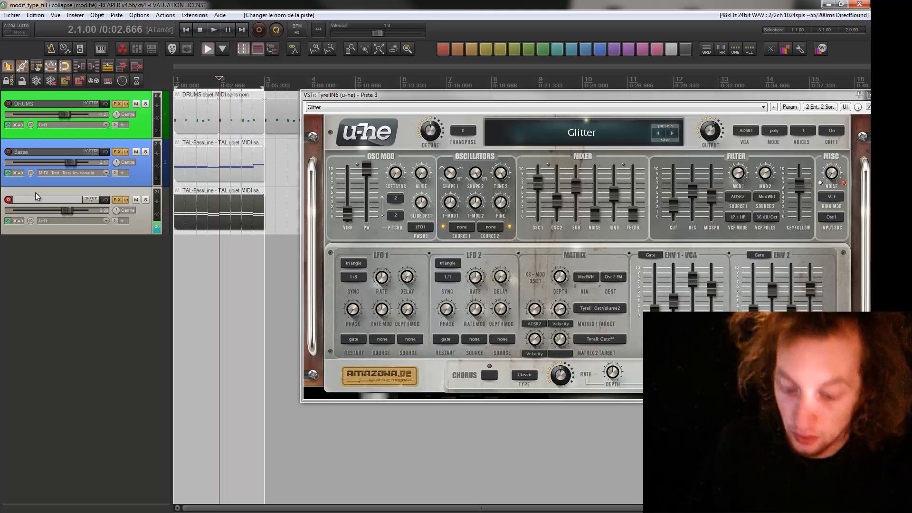
Name the third track Lead and disarm it for recording
type("Lead")
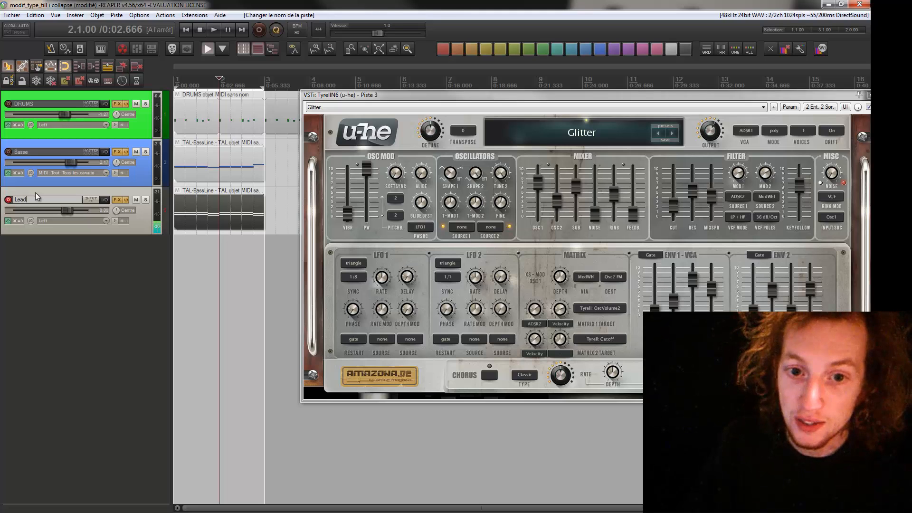
key("Return")
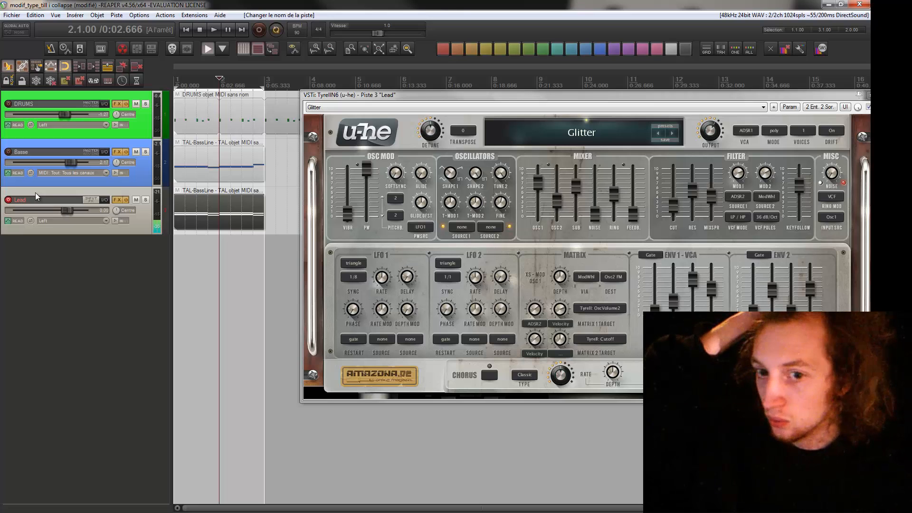
left_click(8, 201)
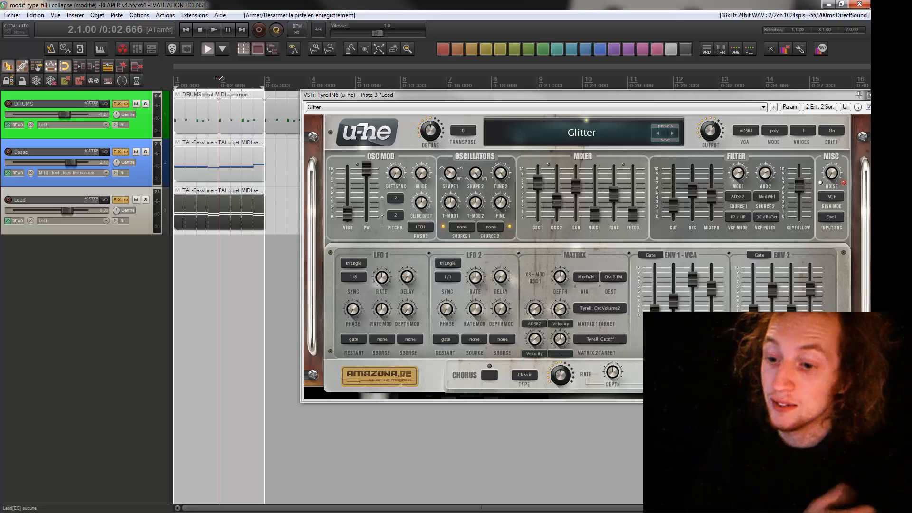
Switch to Notepad, bring its window into view and highlight entries in the PAD, LEAD, ARP-SEQ and BASS list
key("alt+Tab")
left_click_drag(742, 189, 509, 169)
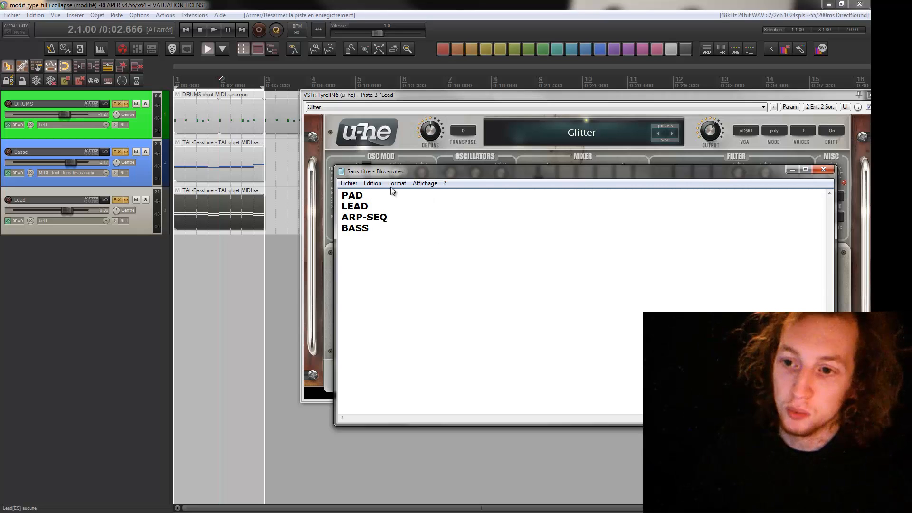
double_click(338, 194)
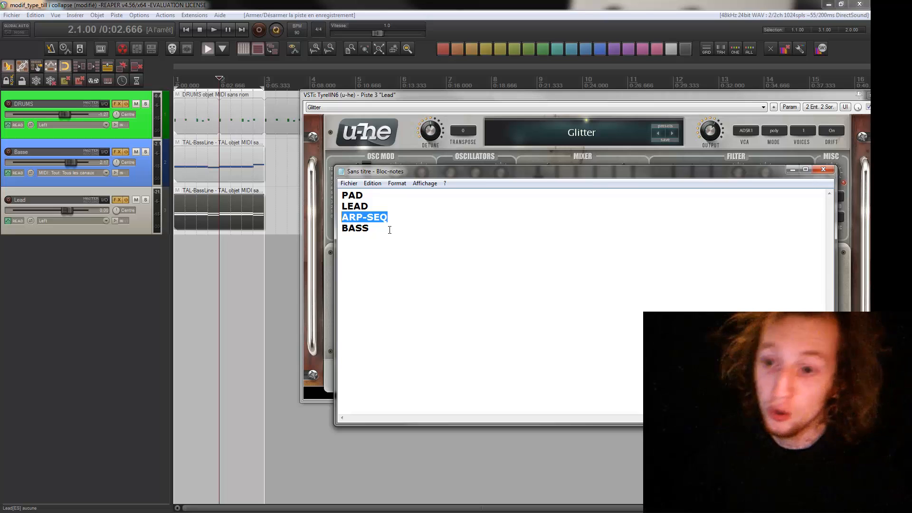
left_click_drag(390, 230, 335, 227)
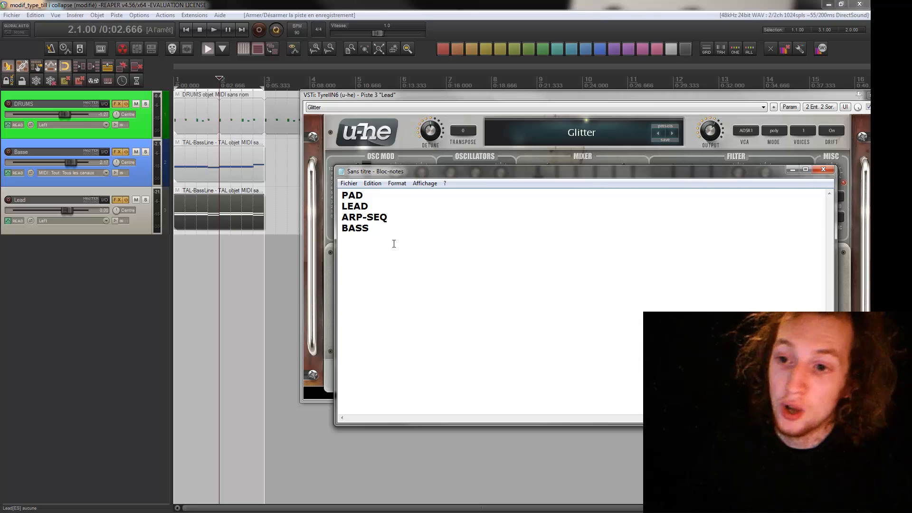
Select the whole sound-type list and close Notepad without saving it
key("ctrl+a")
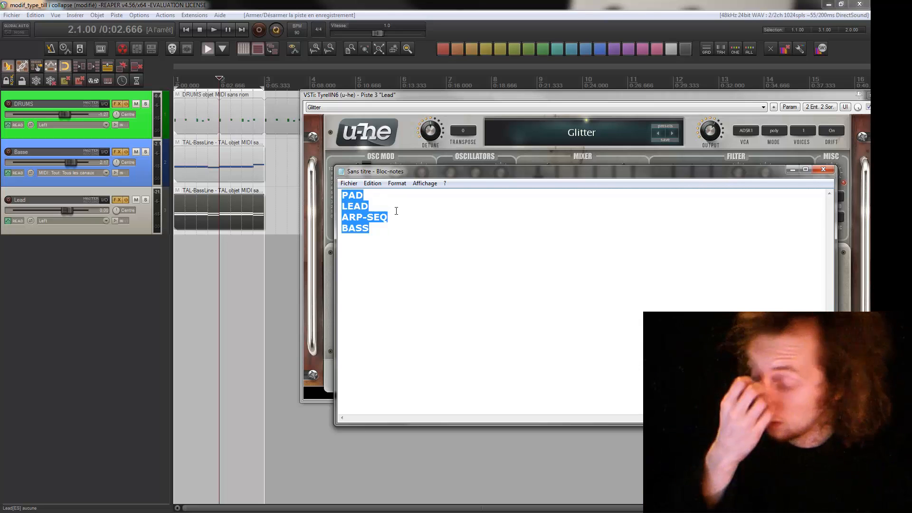
left_click(822, 170)
left_click(437, 267)
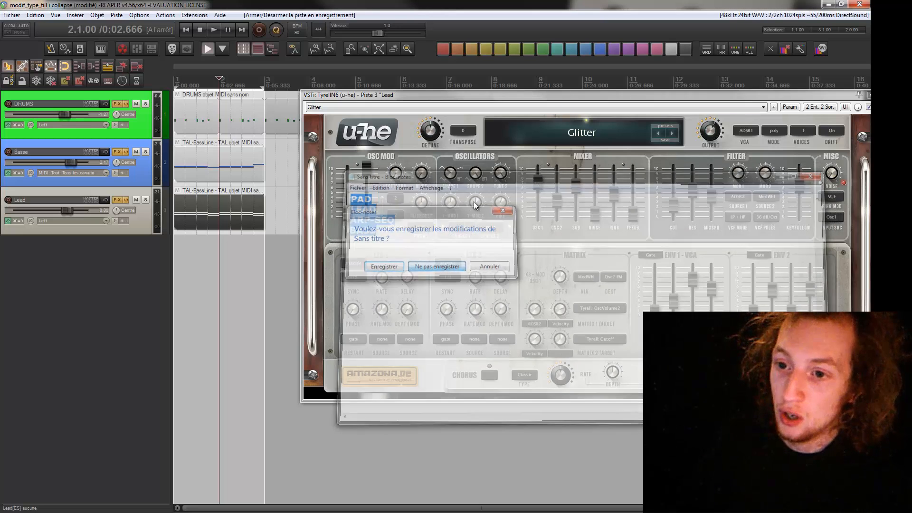
Move the TyrellN6 window clear of the tracks, open the Lead MIDI item and delete its upper row of notes
left_click_drag(473, 96, 536, 126)
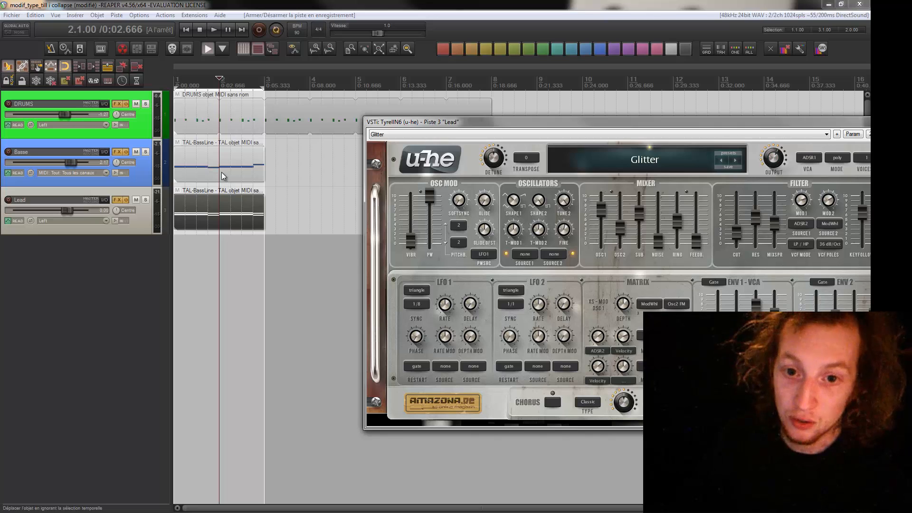
double_click(212, 221)
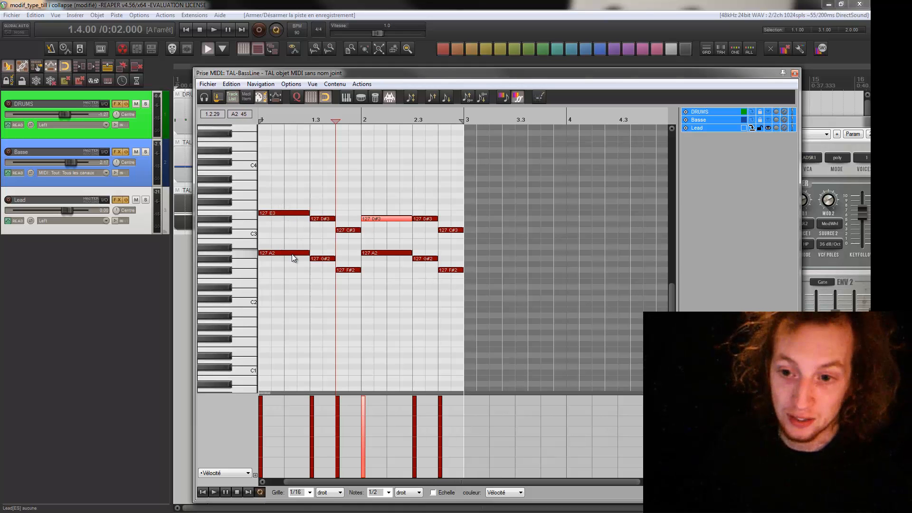
left_click_drag(476, 186, 265, 239)
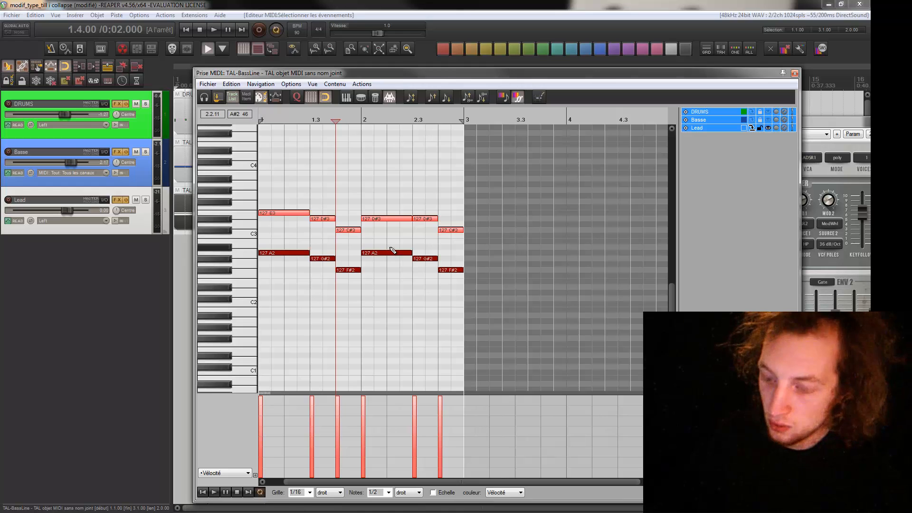
key("Delete")
Duplicate the remaining Lead notes a fifth higher, starting on E3, and lower the copy at bar 2 to D#3
left_click_drag(479, 201, 280, 292)
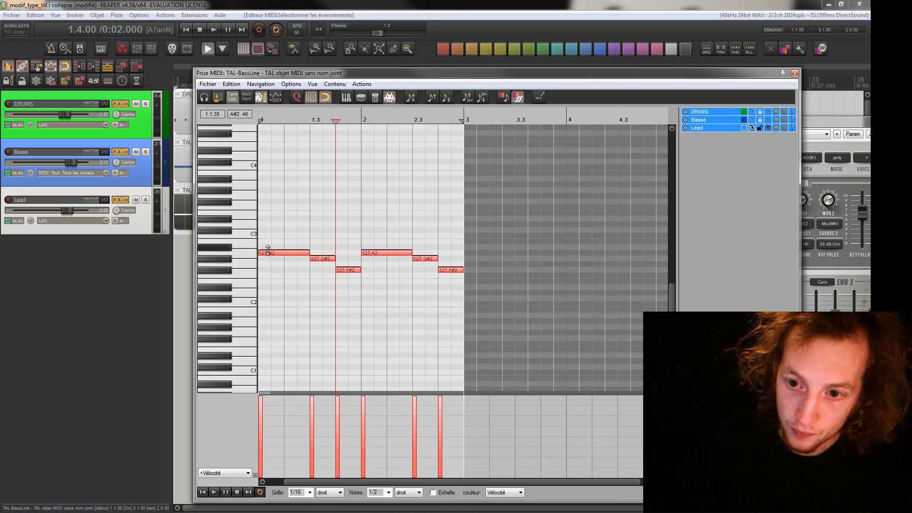
left_click_drag(269, 253, 262, 216)
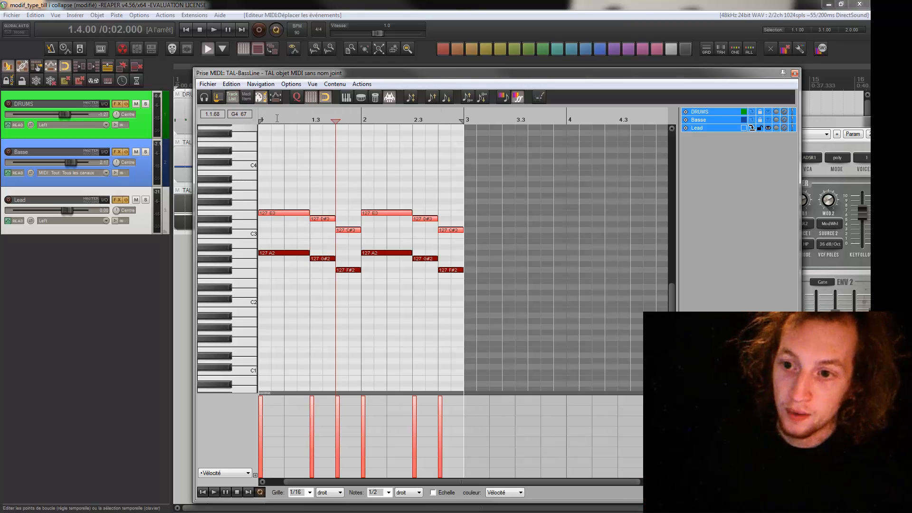
left_click(390, 213)
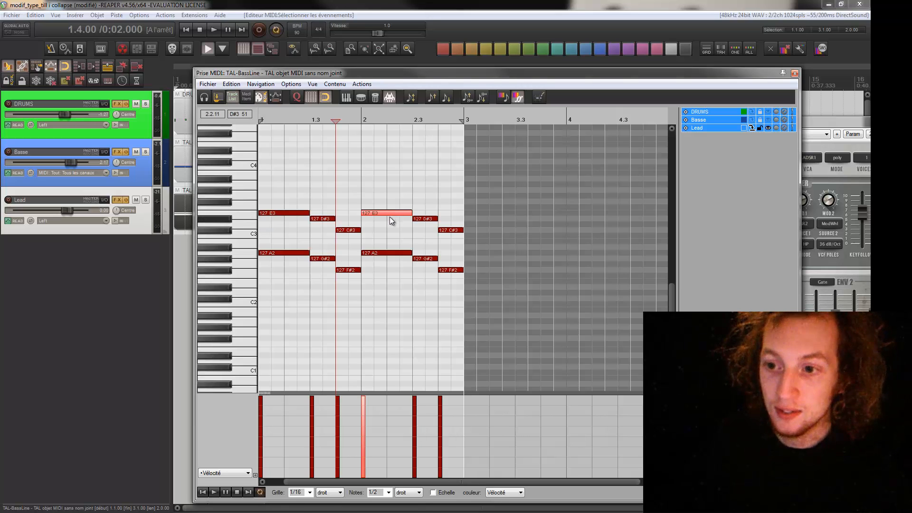
left_click_drag(389, 213, 390, 219)
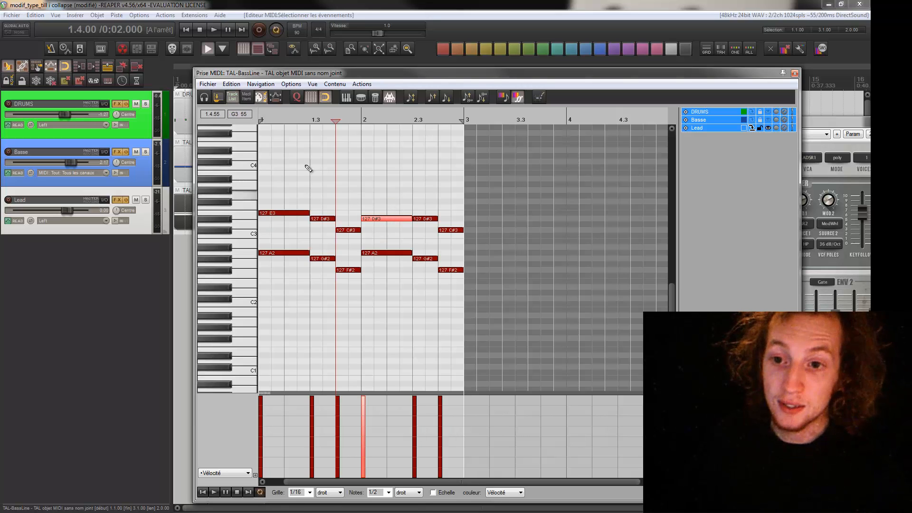
Play the pattern from bar 1 to hear the lead harmony, close the MIDI editor and stop playback
left_click(260, 115)
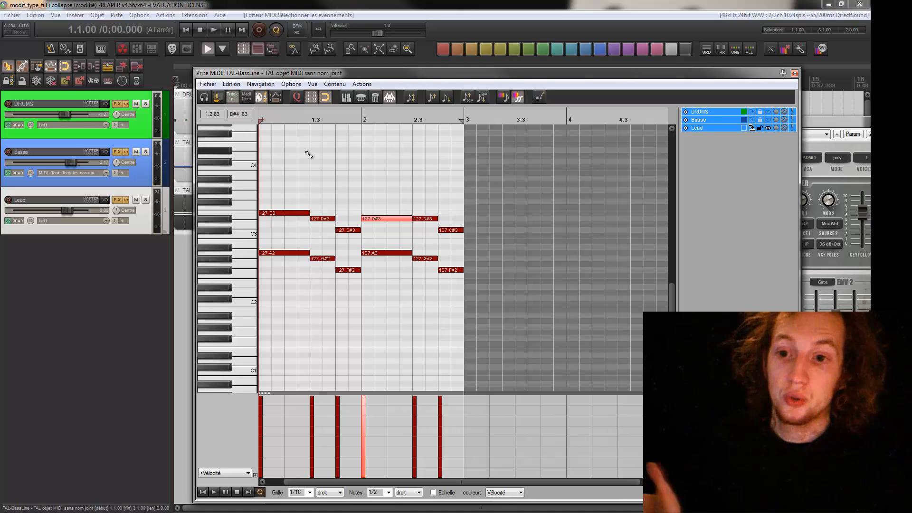
key("space")
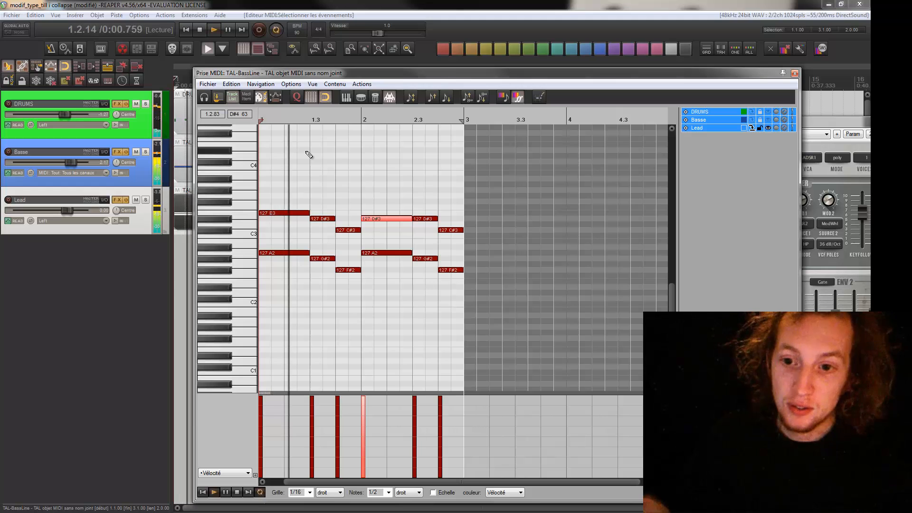
left_click(795, 73)
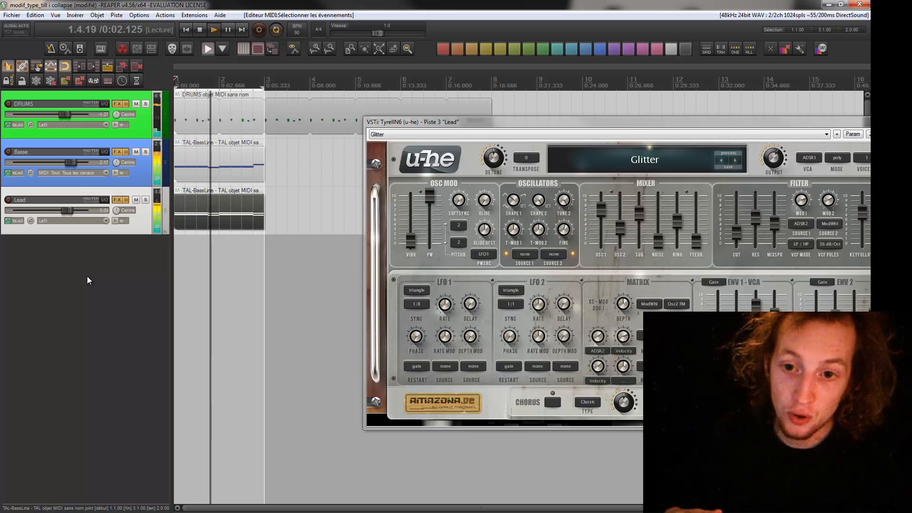
key("space")
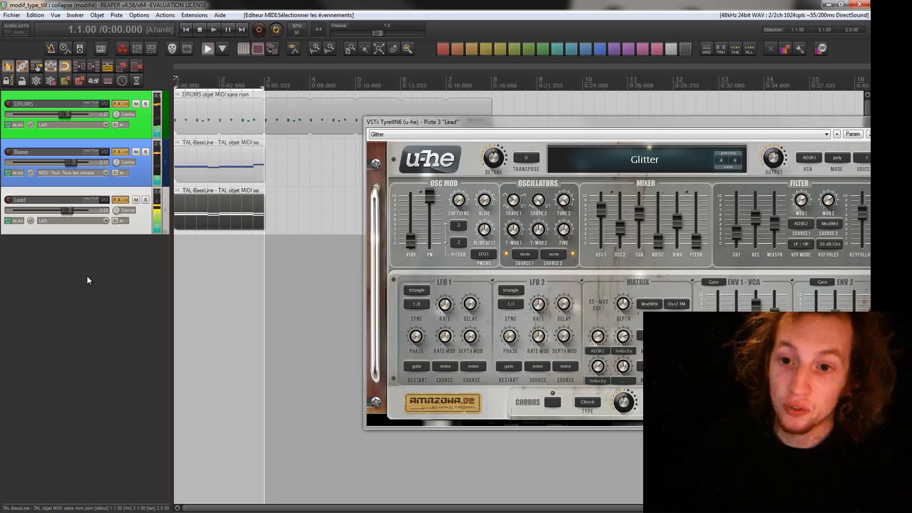
Move the TyrellN6 window back into full view and close it
mouse_move(464, 121)
left_mouse_down()
mouse_move(483, 119)
mouse_move(469, 120)
left_mouse_up()
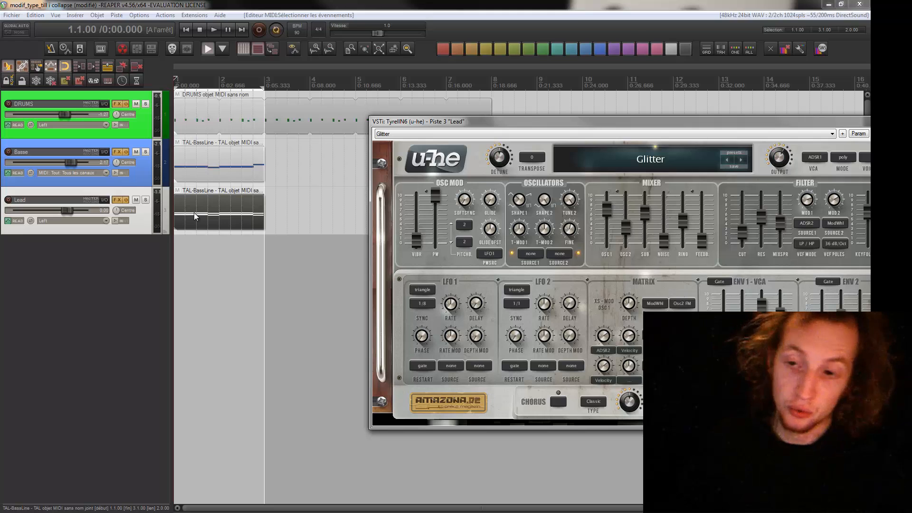
left_click_drag(453, 122, 518, 133)
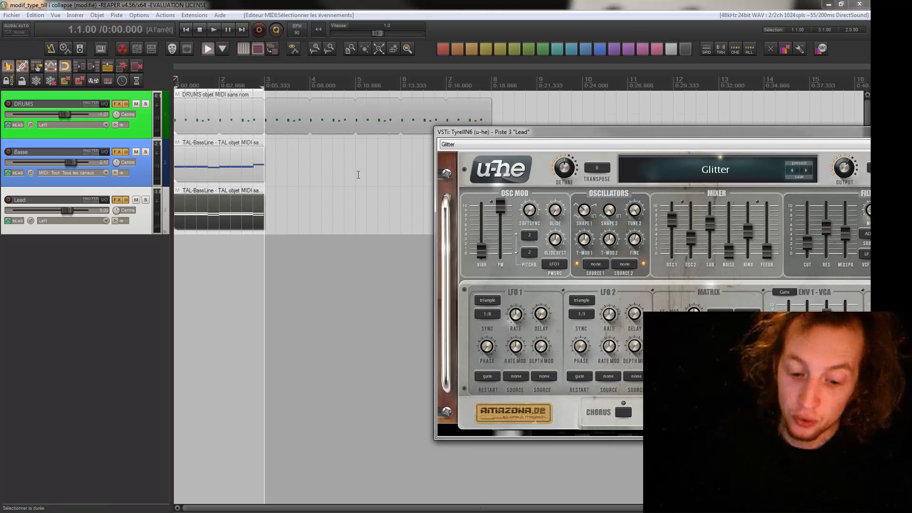
left_click_drag(835, 133, 620, 159)
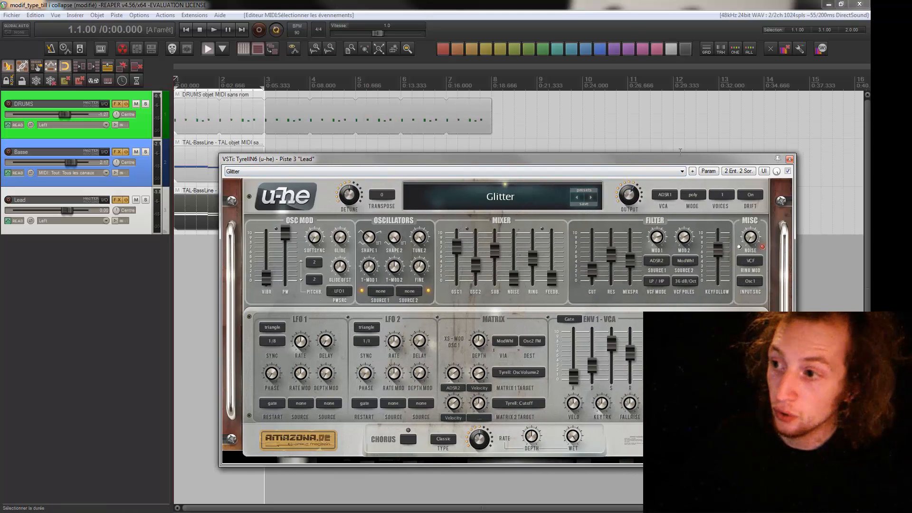
left_click(790, 159)
Shift the Basse item to start at bar 2 and the Lead item at bar 4, and extend both to bar 8
left_click(212, 220)
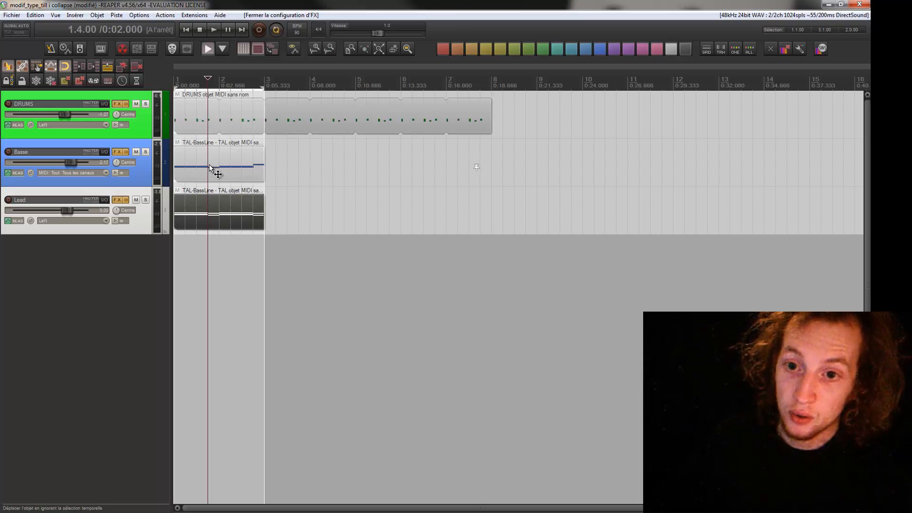
left_click_drag(215, 171, 261, 170)
left_click_drag(227, 212, 366, 211)
left_click_drag(308, 162, 492, 214)
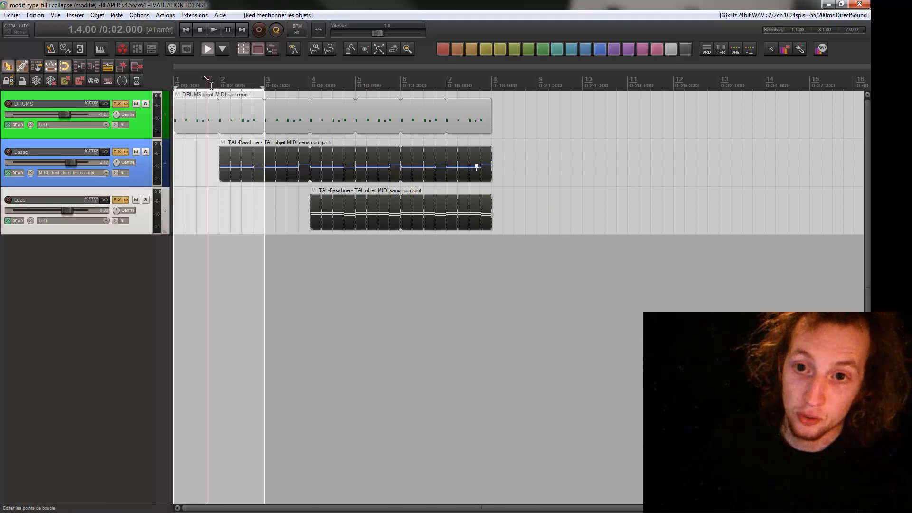
Clear the loop selection and play the arrangement from bar 1 to hear the staggered entries
left_click(176, 82)
key("Escape")
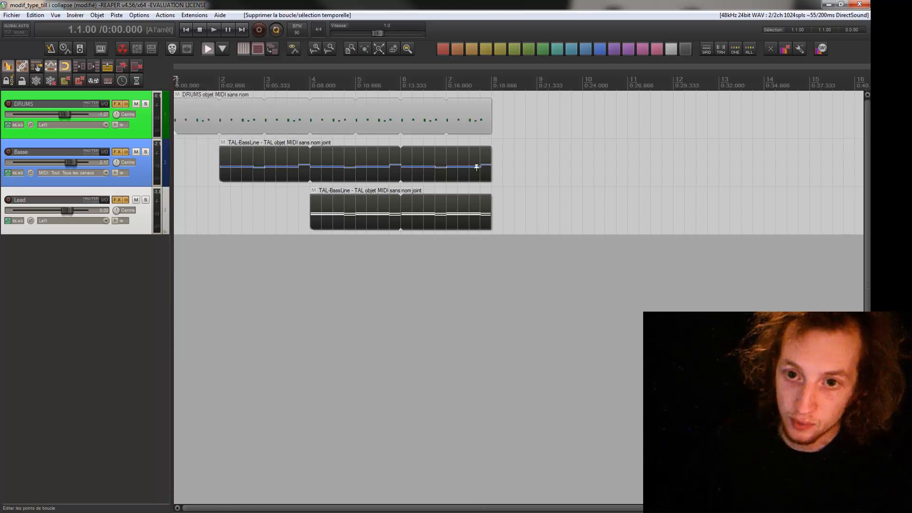
key("space")
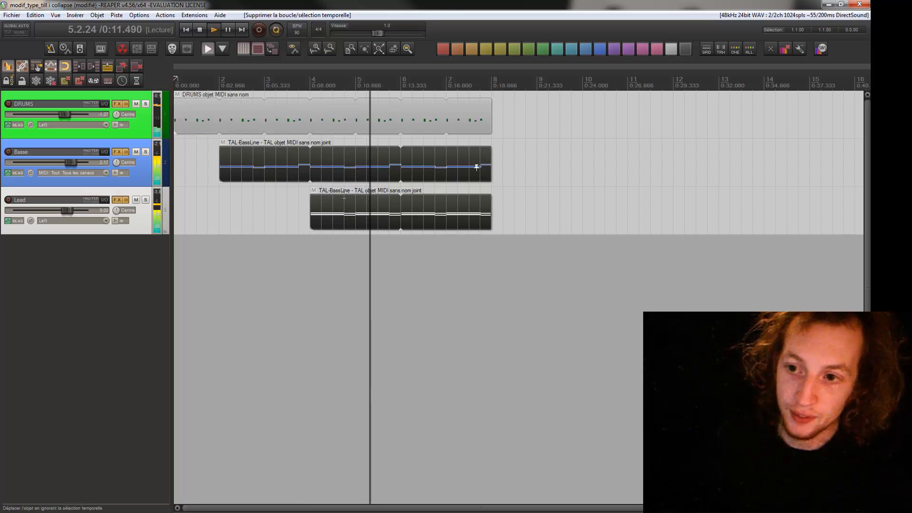
key("space")
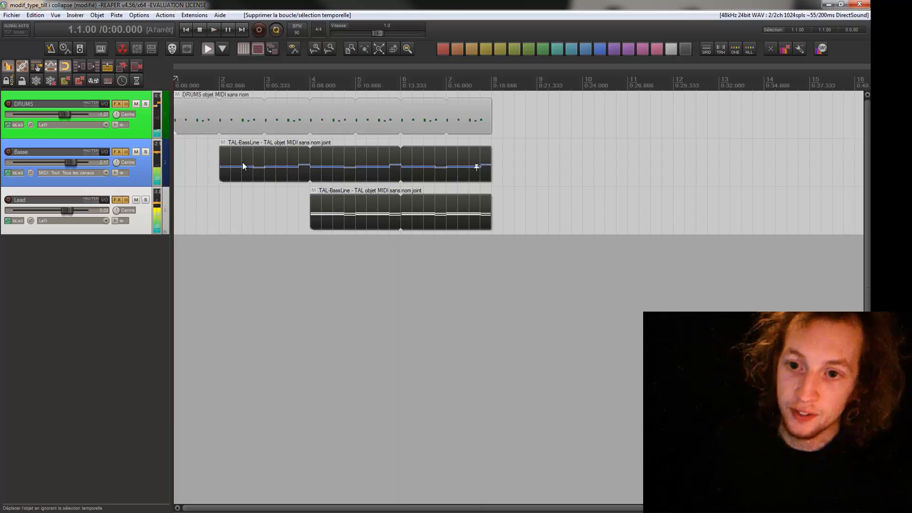
Extend the starts of the Basse and Lead items one beat earlier and split the Basse item at bar 2
left_click_drag(222, 161, 209, 160)
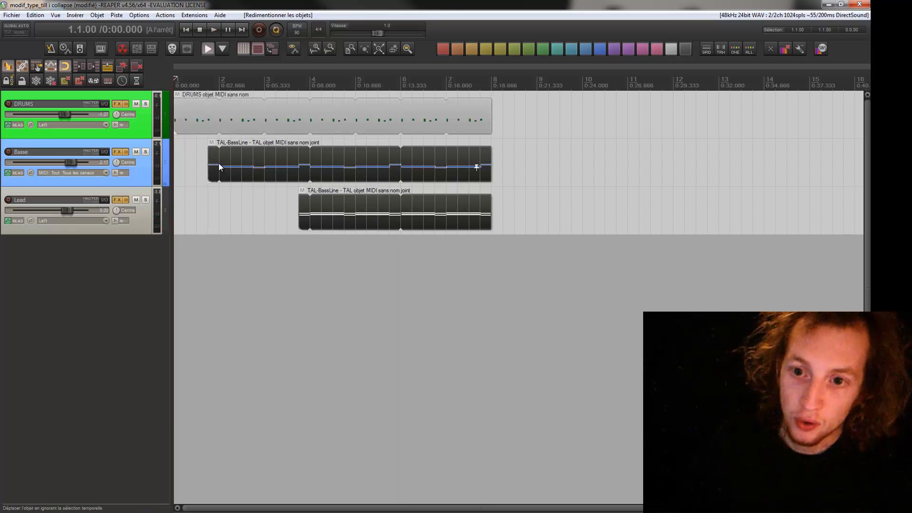
key("s")
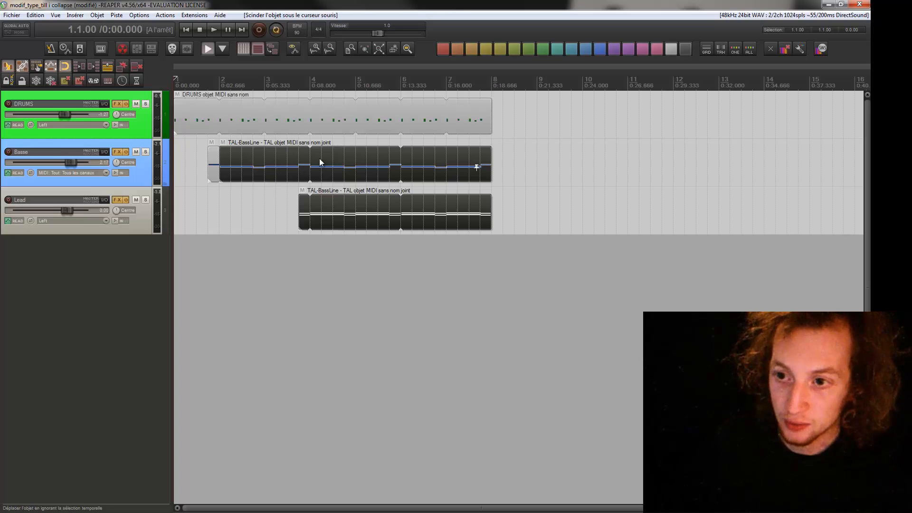
Open the short Basse item before bar 2, transpose its single note down one octave and close the editor
left_click(216, 179)
double_click(212, 167)
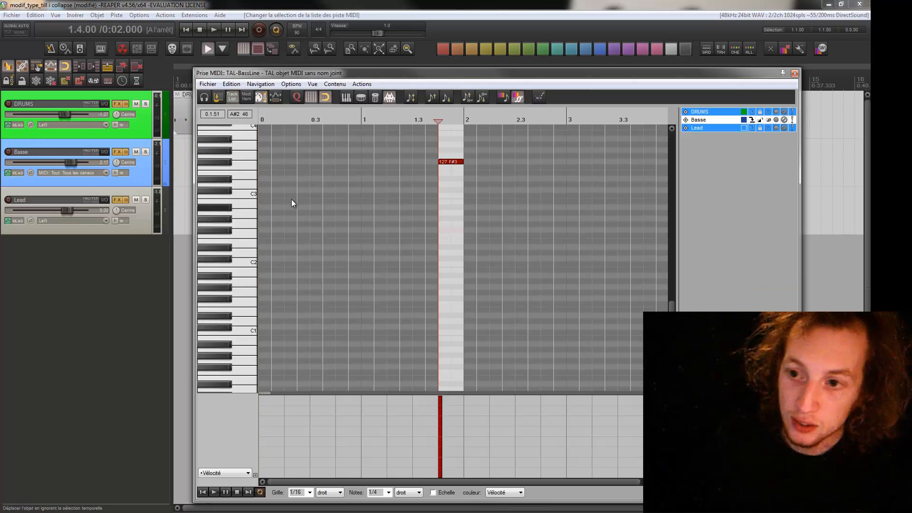
left_click(336, 197)
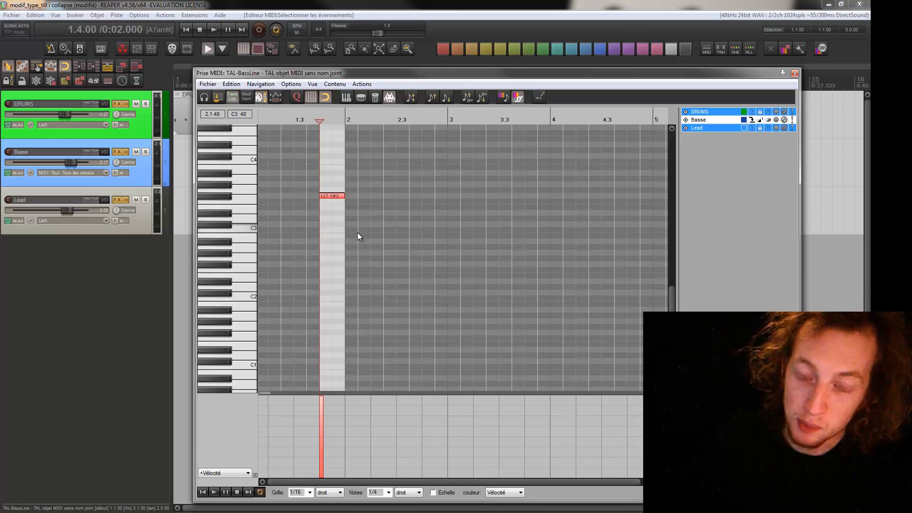
left_click_drag(331, 171, 337, 200)
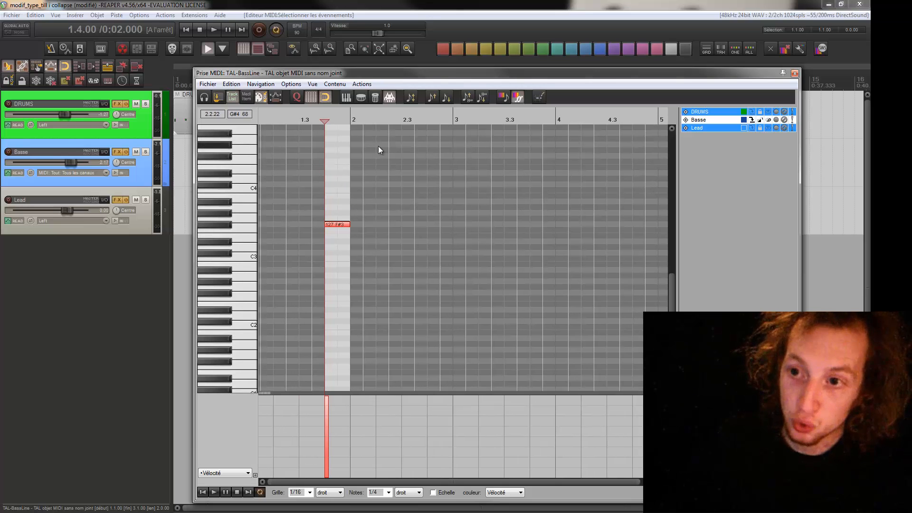
left_click(482, 98)
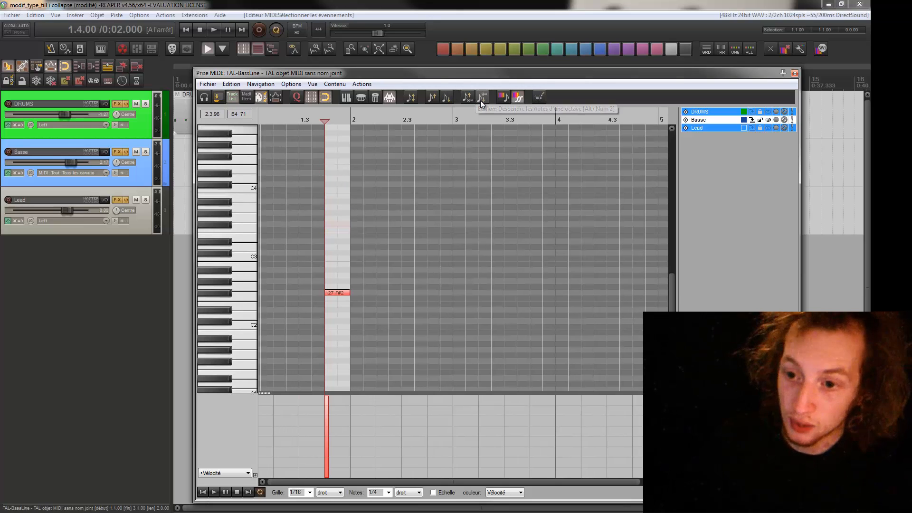
left_click(796, 73)
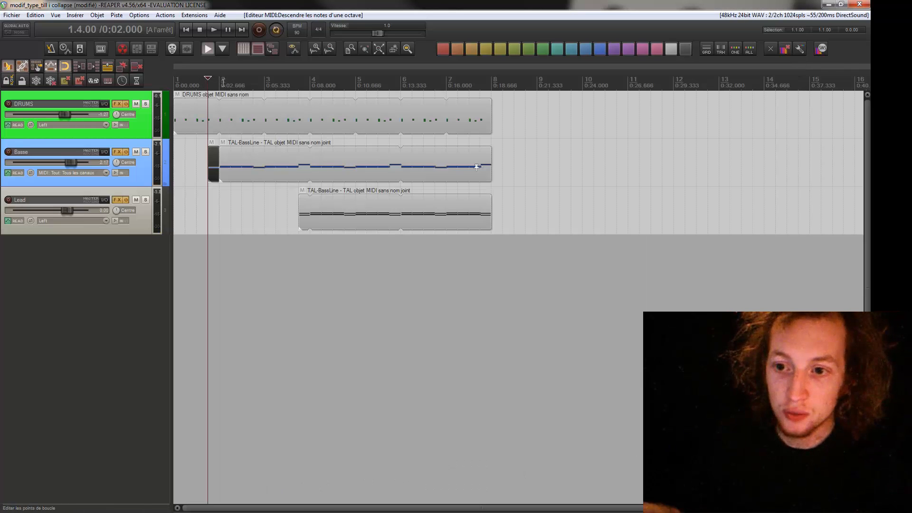
Split the long Basse item at bar 6
left_click(312, 170)
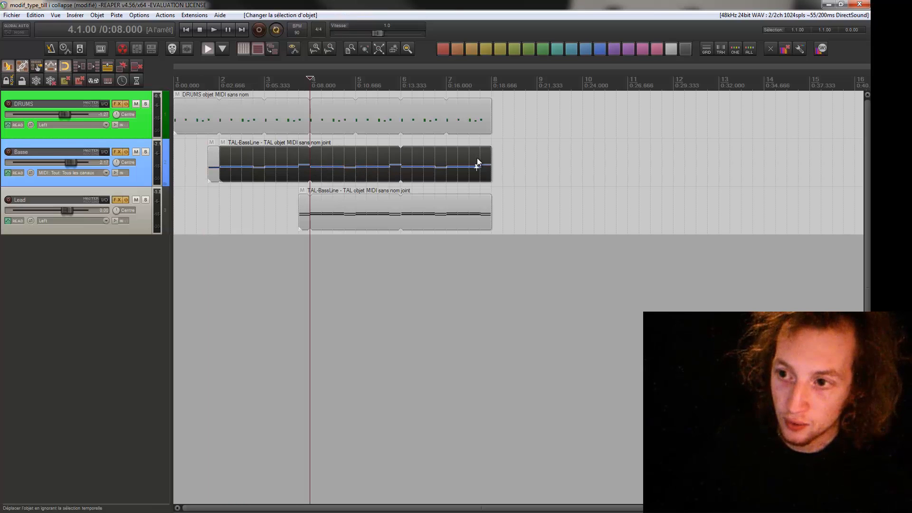
left_click(401, 164)
key("s")
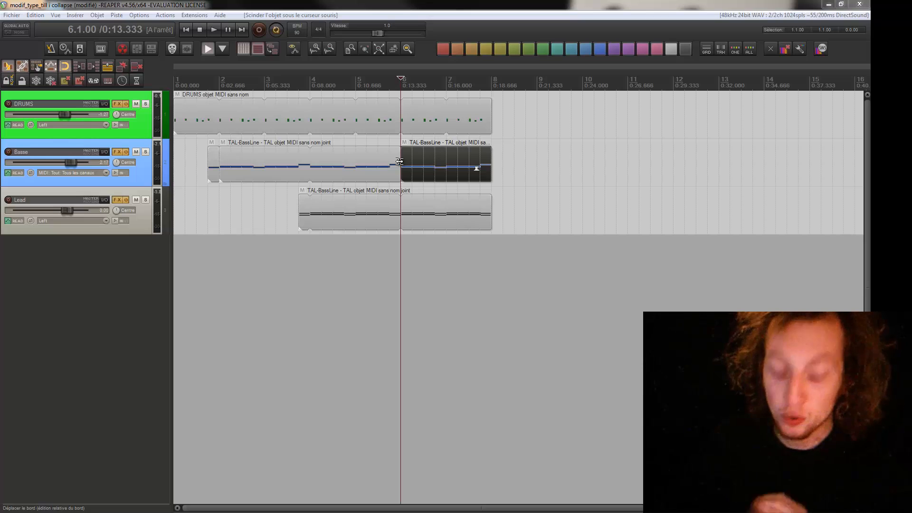
Open the Basse section starting at bar 6, lower its final F#3 note to G#2 and close the editor
double_click(420, 159)
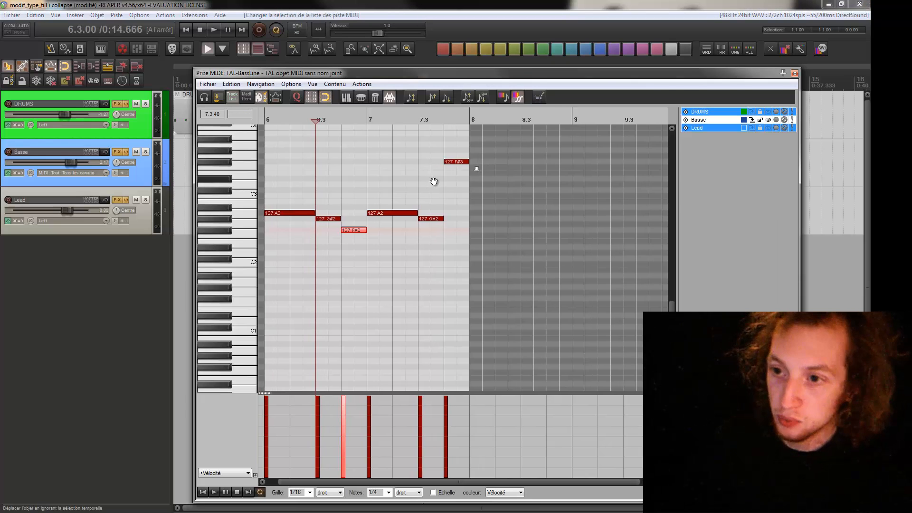
left_click(466, 162)
left_click_drag(466, 162, 469, 218)
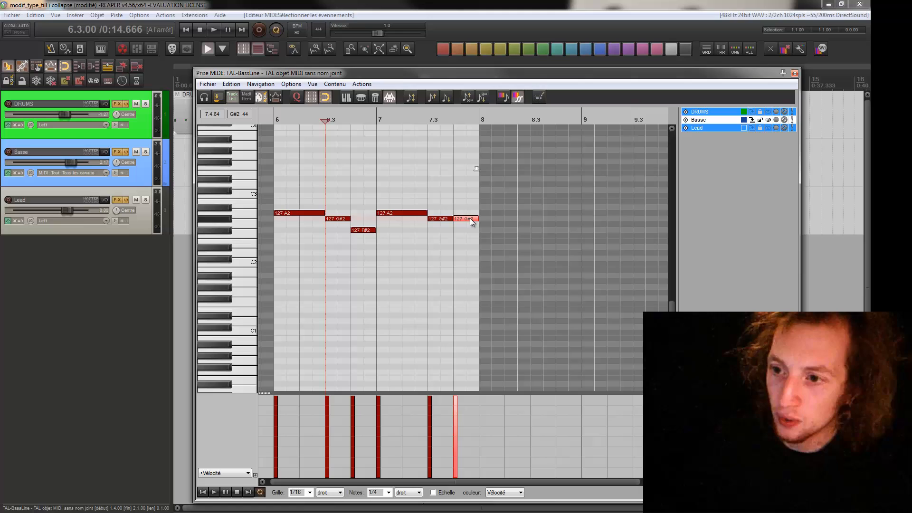
left_click(795, 73)
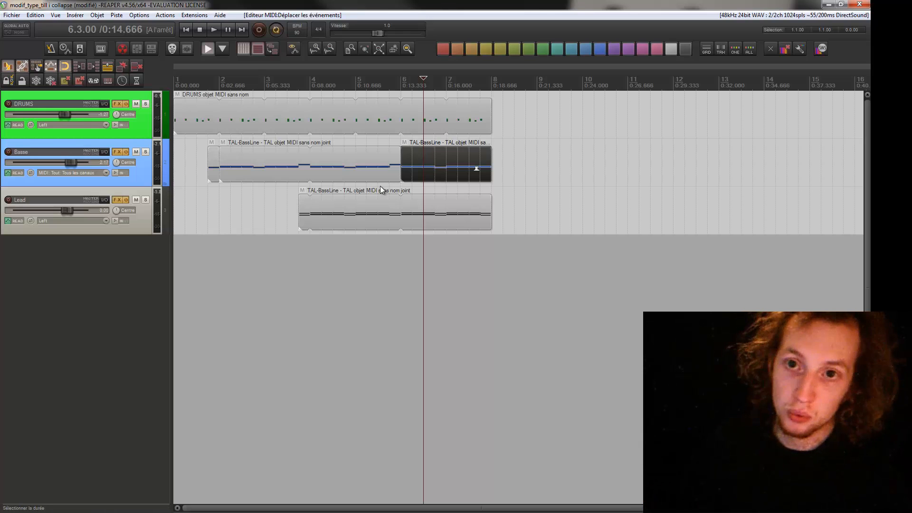
Examine the audio device settings in Preferences, including the buffer and latency values, and close them without changing anything
left_click(135, 16)
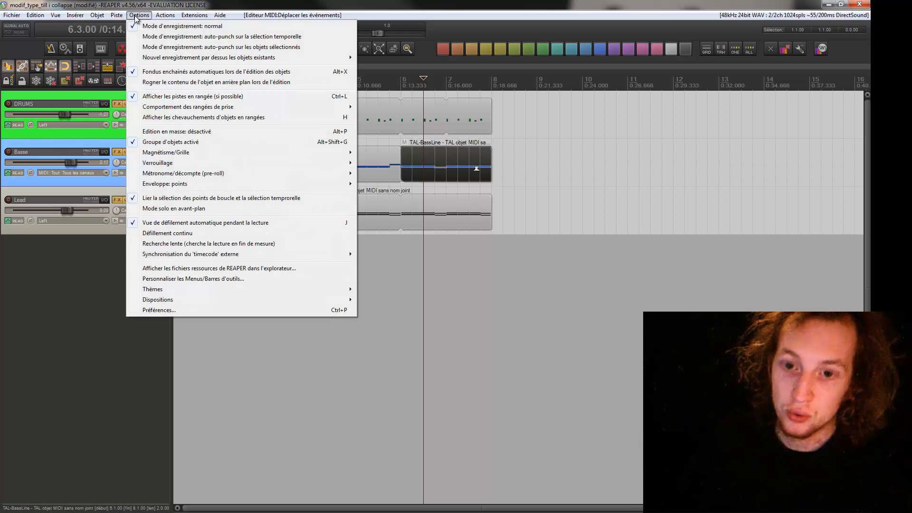
left_click(318, 310)
scroll(518, 215, "up", 1)
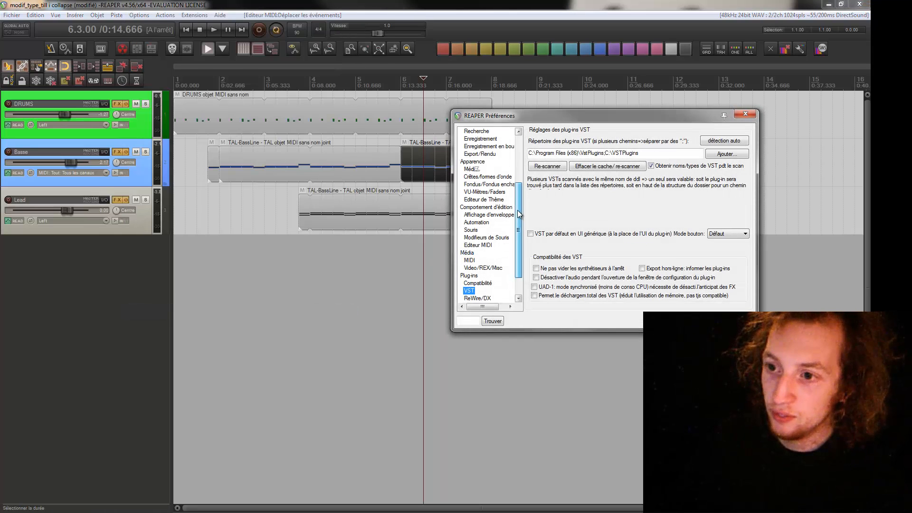
left_click_drag(519, 215, 518, 163)
left_click_drag(503, 121, 332, 211)
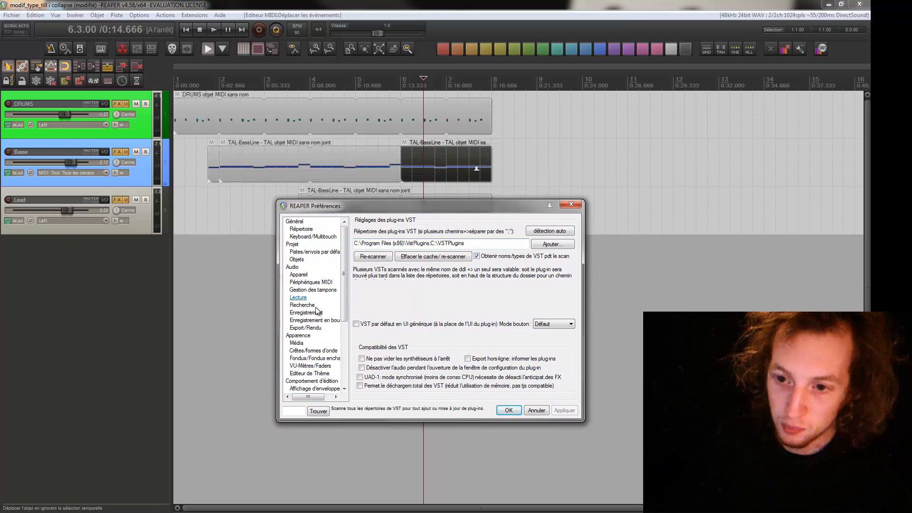
scroll(345, 287, "down", 1)
left_click_drag(344, 288, 345, 292)
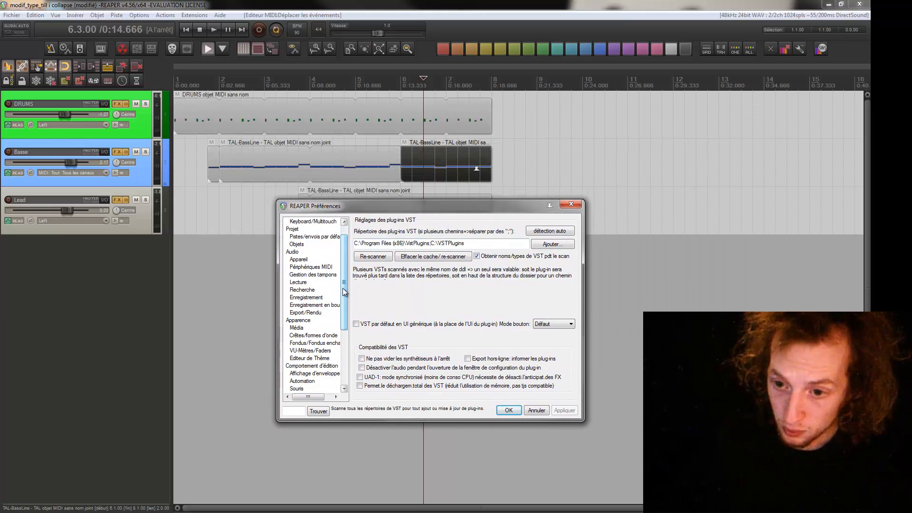
left_click(296, 259)
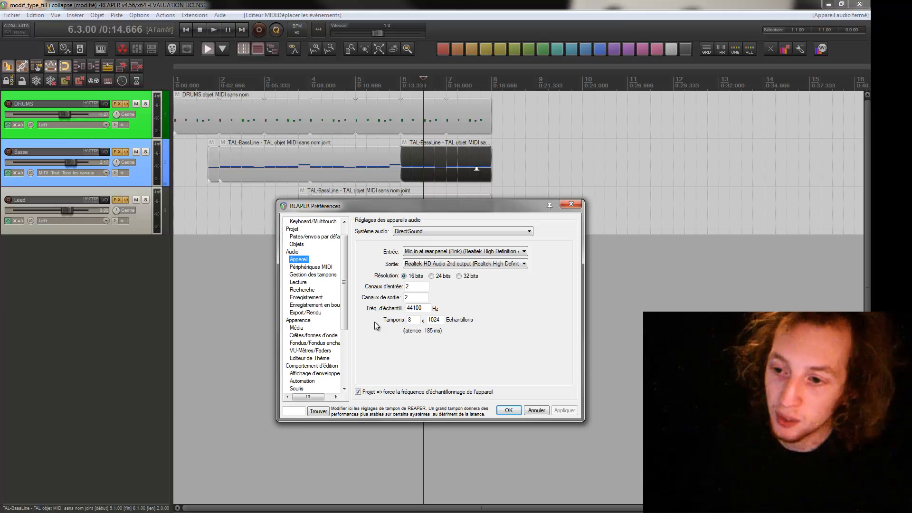
left_click(539, 412)
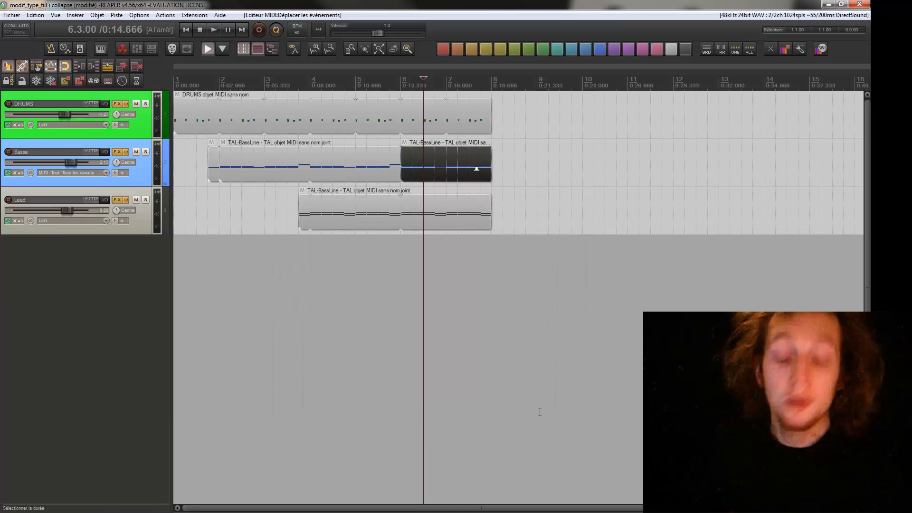